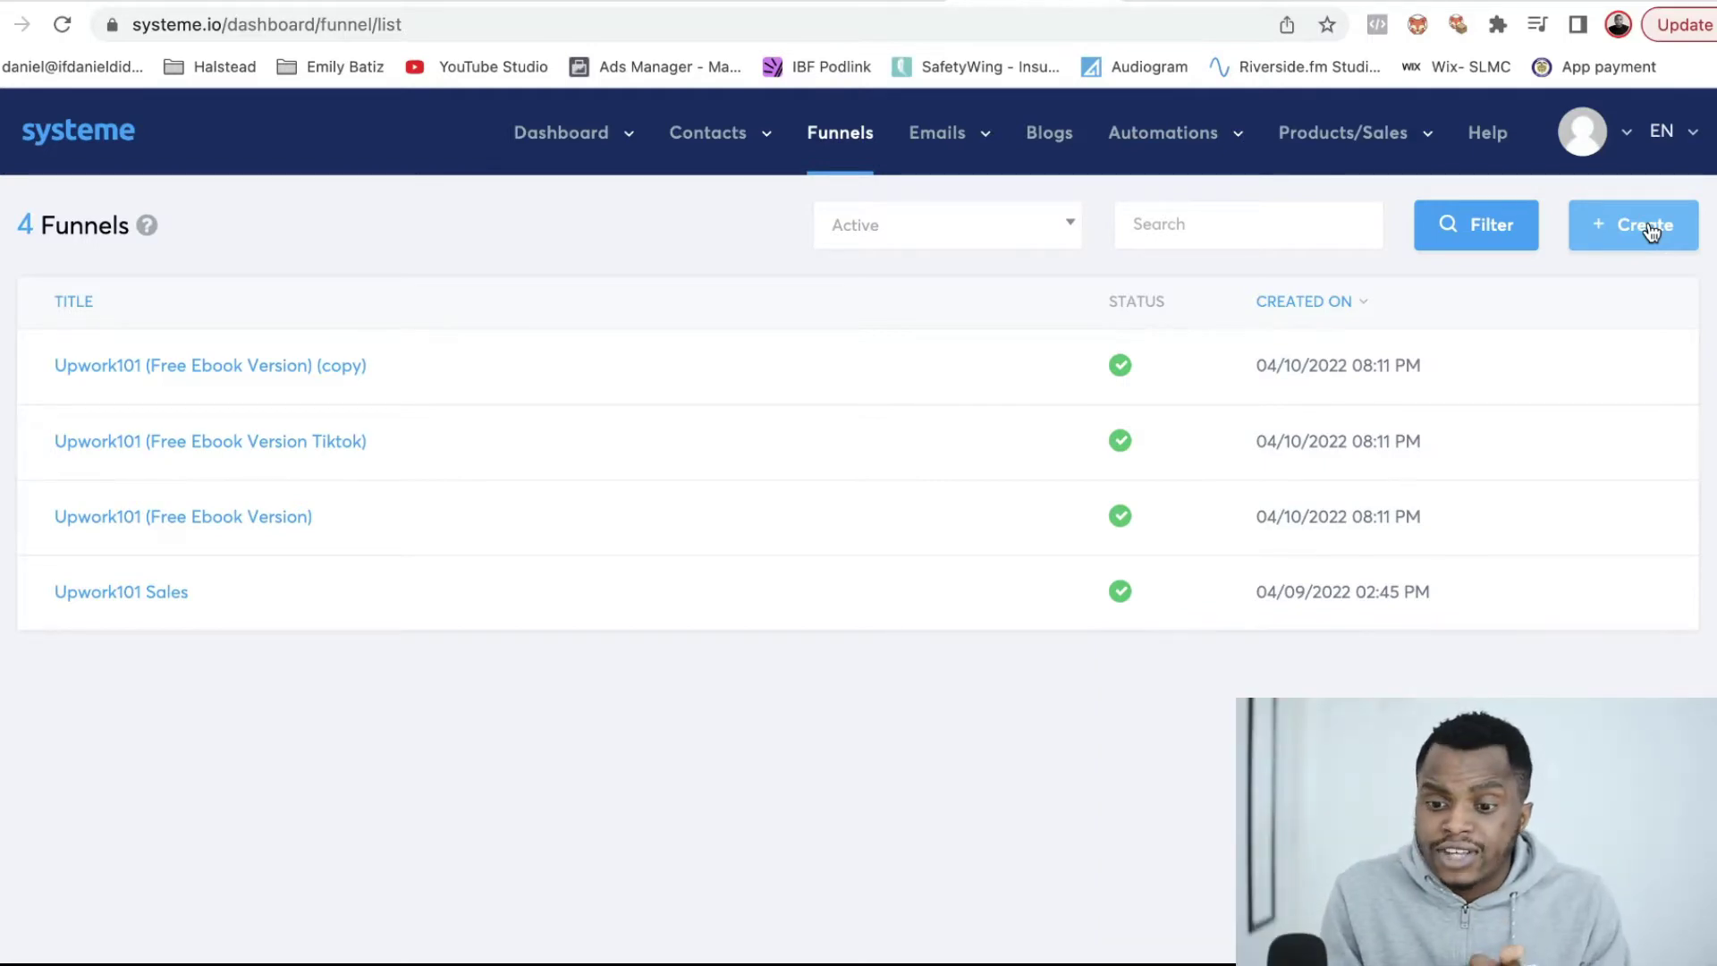
- Create a Build an audience funnel named 'Test Funnel' with U.S. Dollar currency
{"action": "left_click", "coordinate": [1650, 226]}
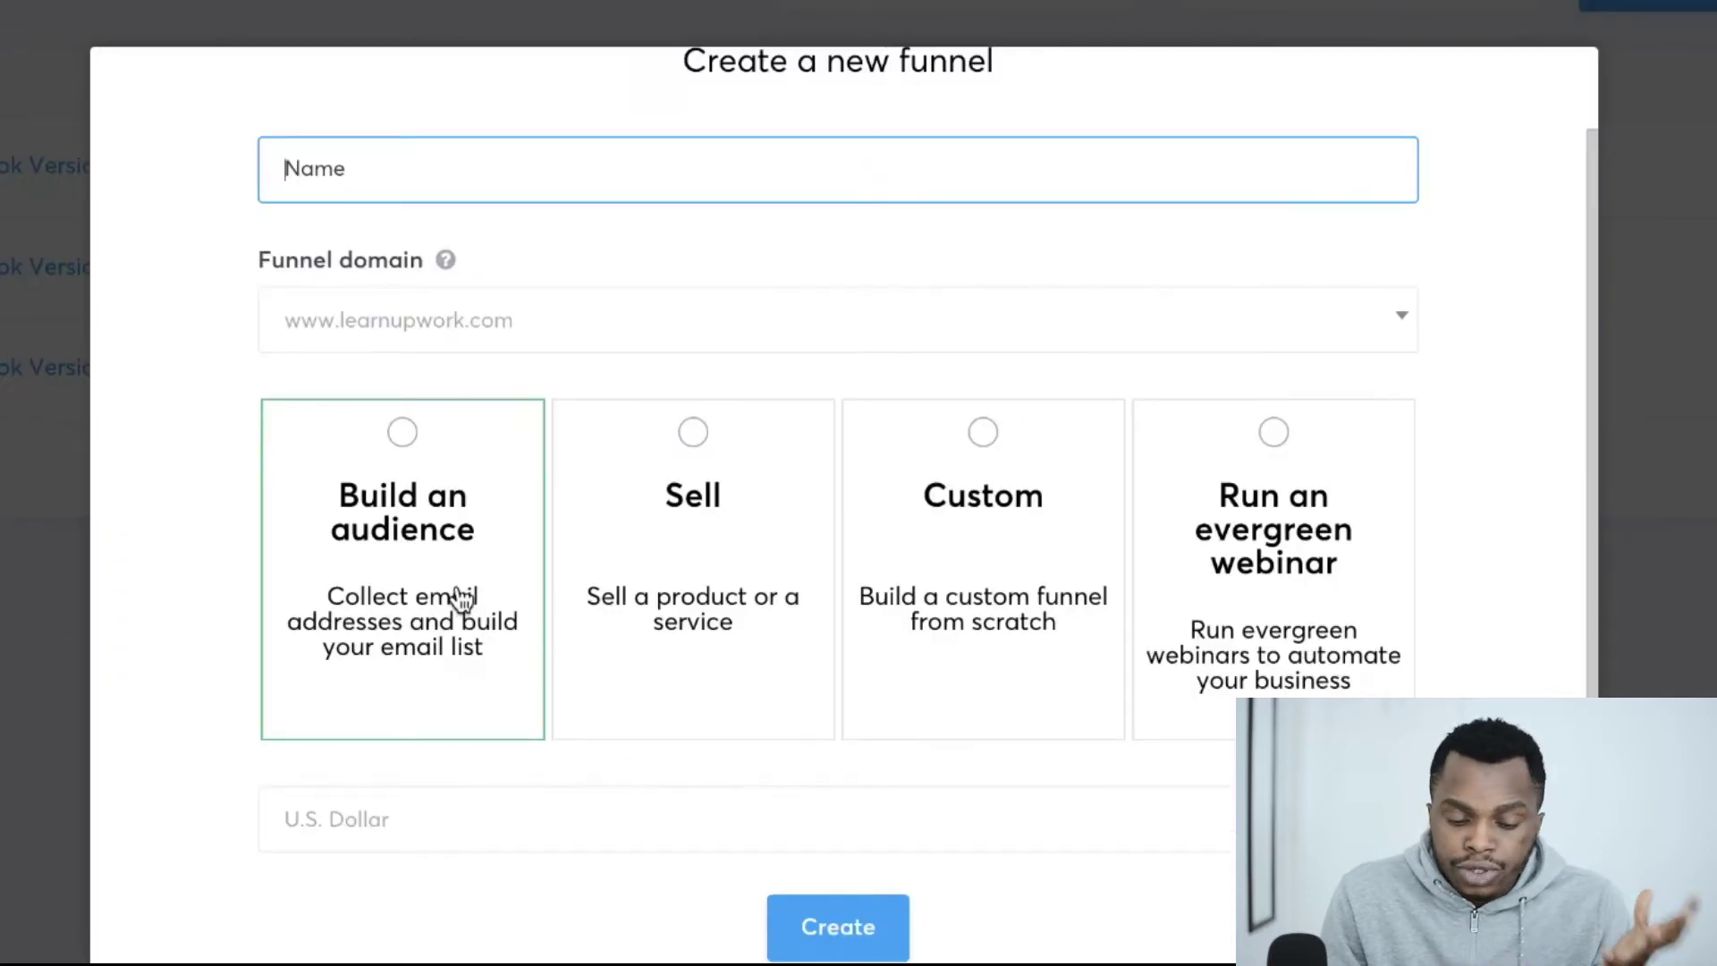
{"action": "left_click", "coordinate": [460, 599]}
{"action": "left_click", "coordinate": [407, 162]}
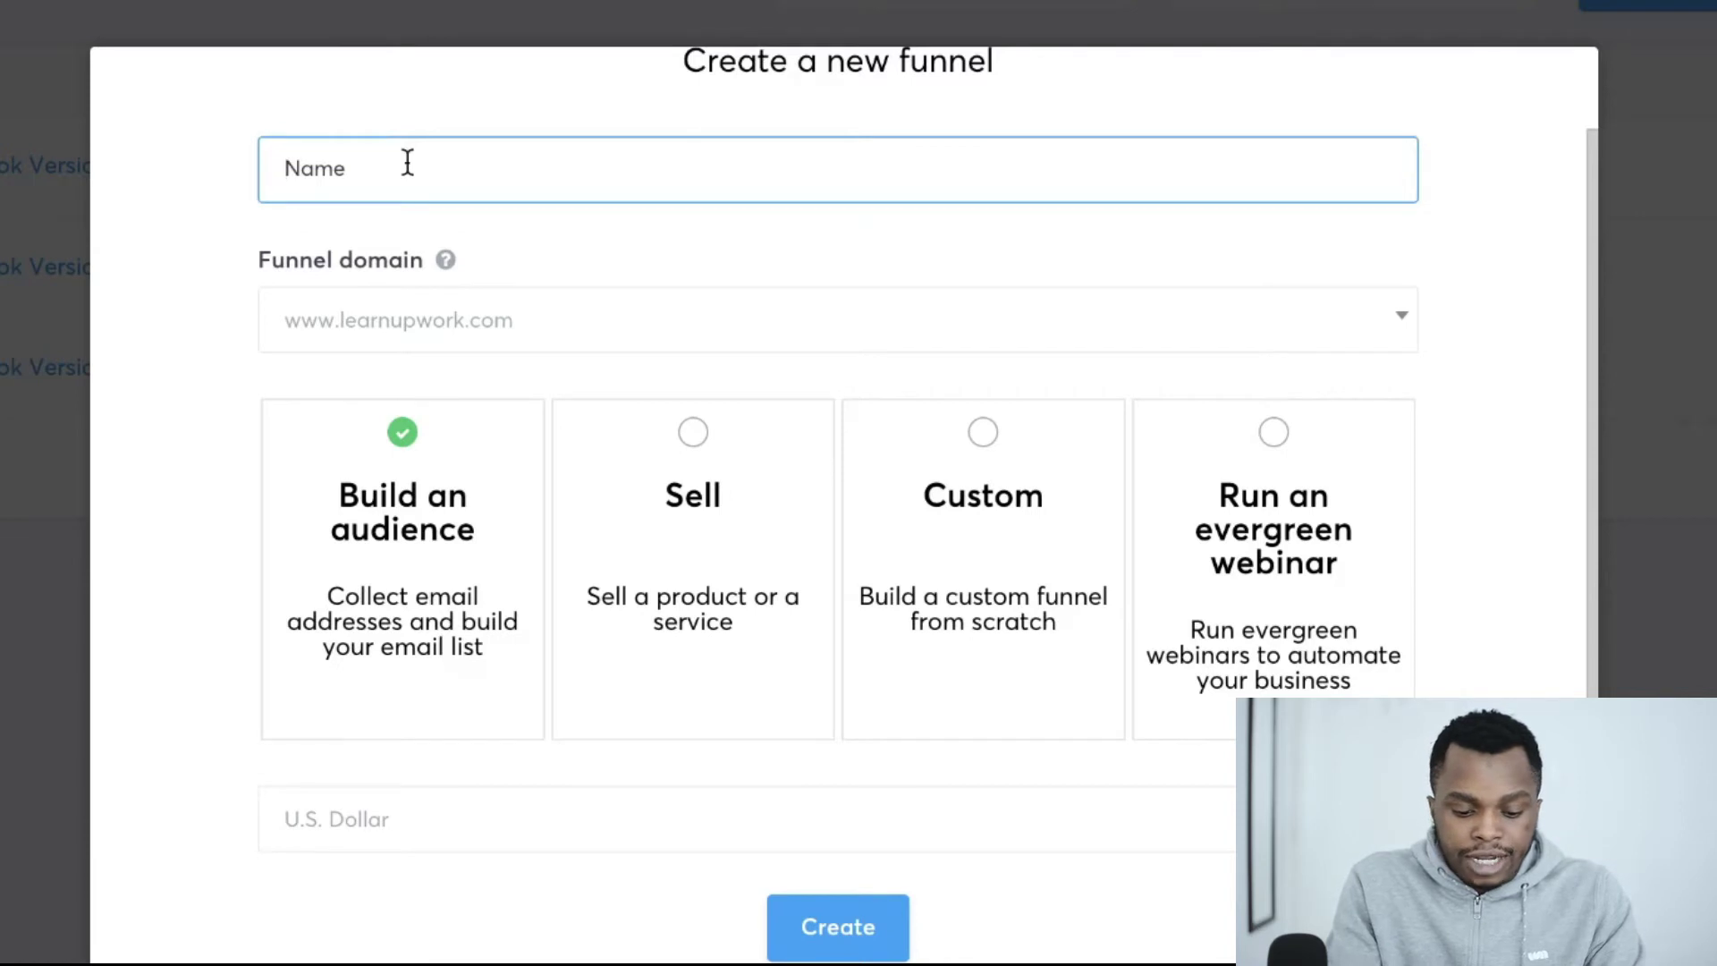
{"action": "type", "text": "Test Funnel"}
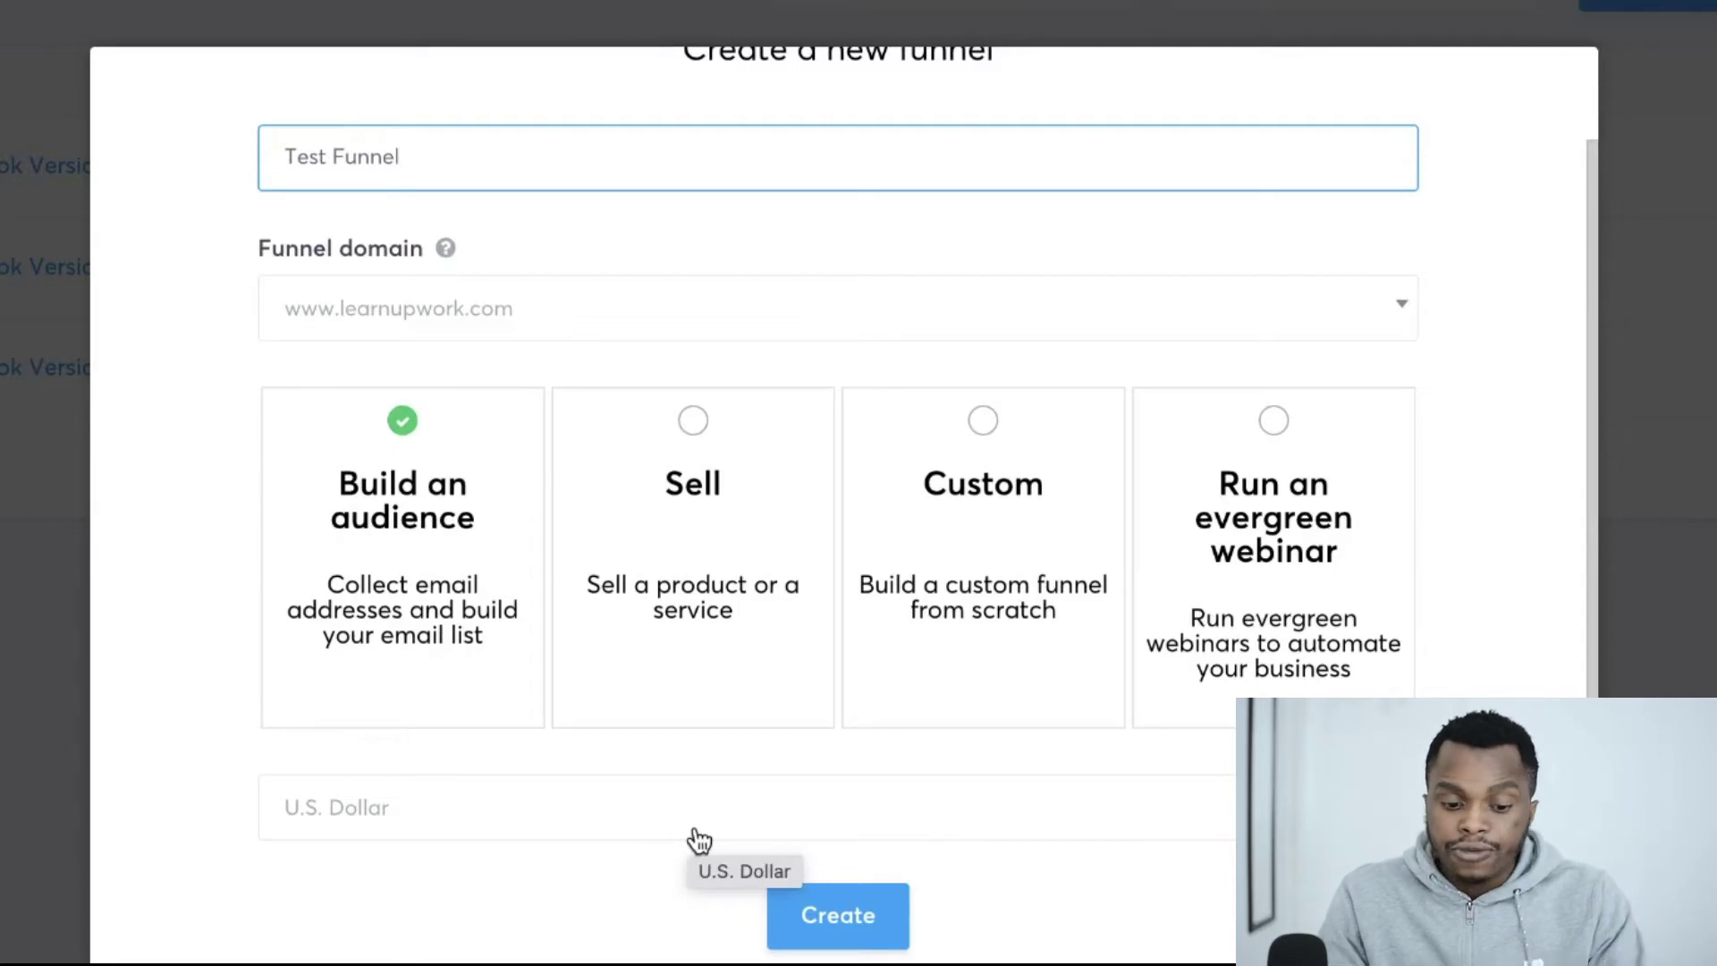
{"action": "left_click", "coordinate": [698, 841]}
{"action": "left_click", "coordinate": [698, 839]}
{"action": "left_click", "coordinate": [884, 941]}
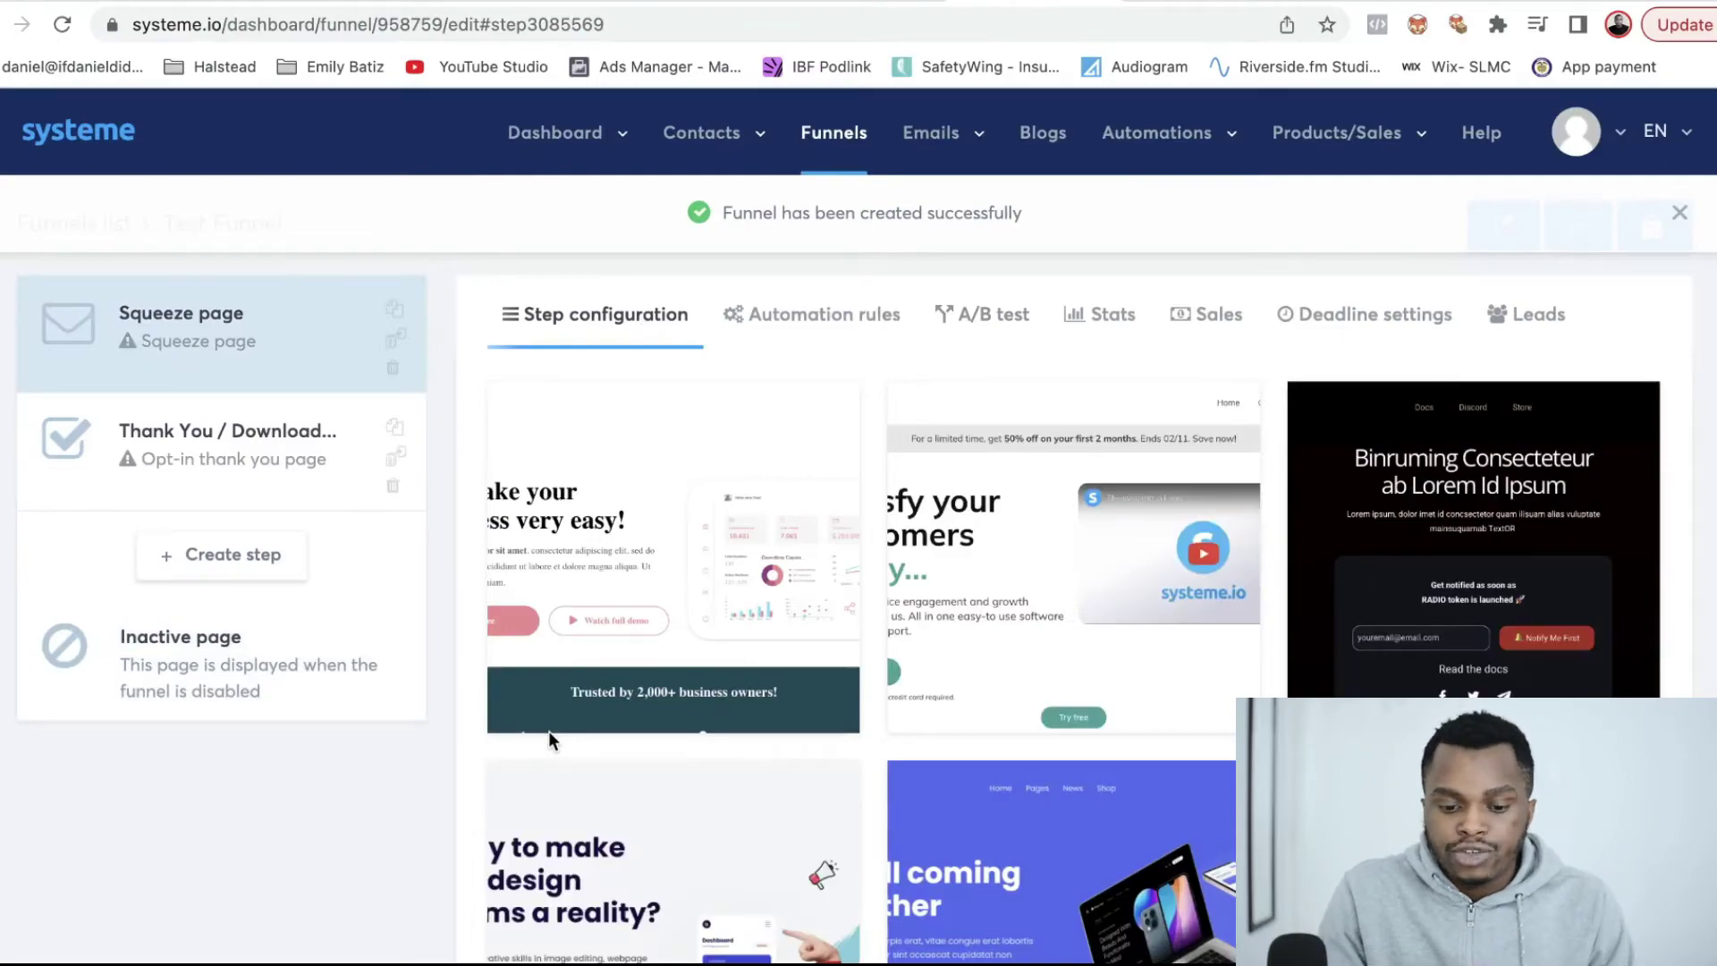
- Preview the '3 step system to sell on autopilot' template and use it for the squeeze page
{"action": "scroll", "coordinate": [550, 732], "scroll_direction": "down", "scroll_amount": 4}
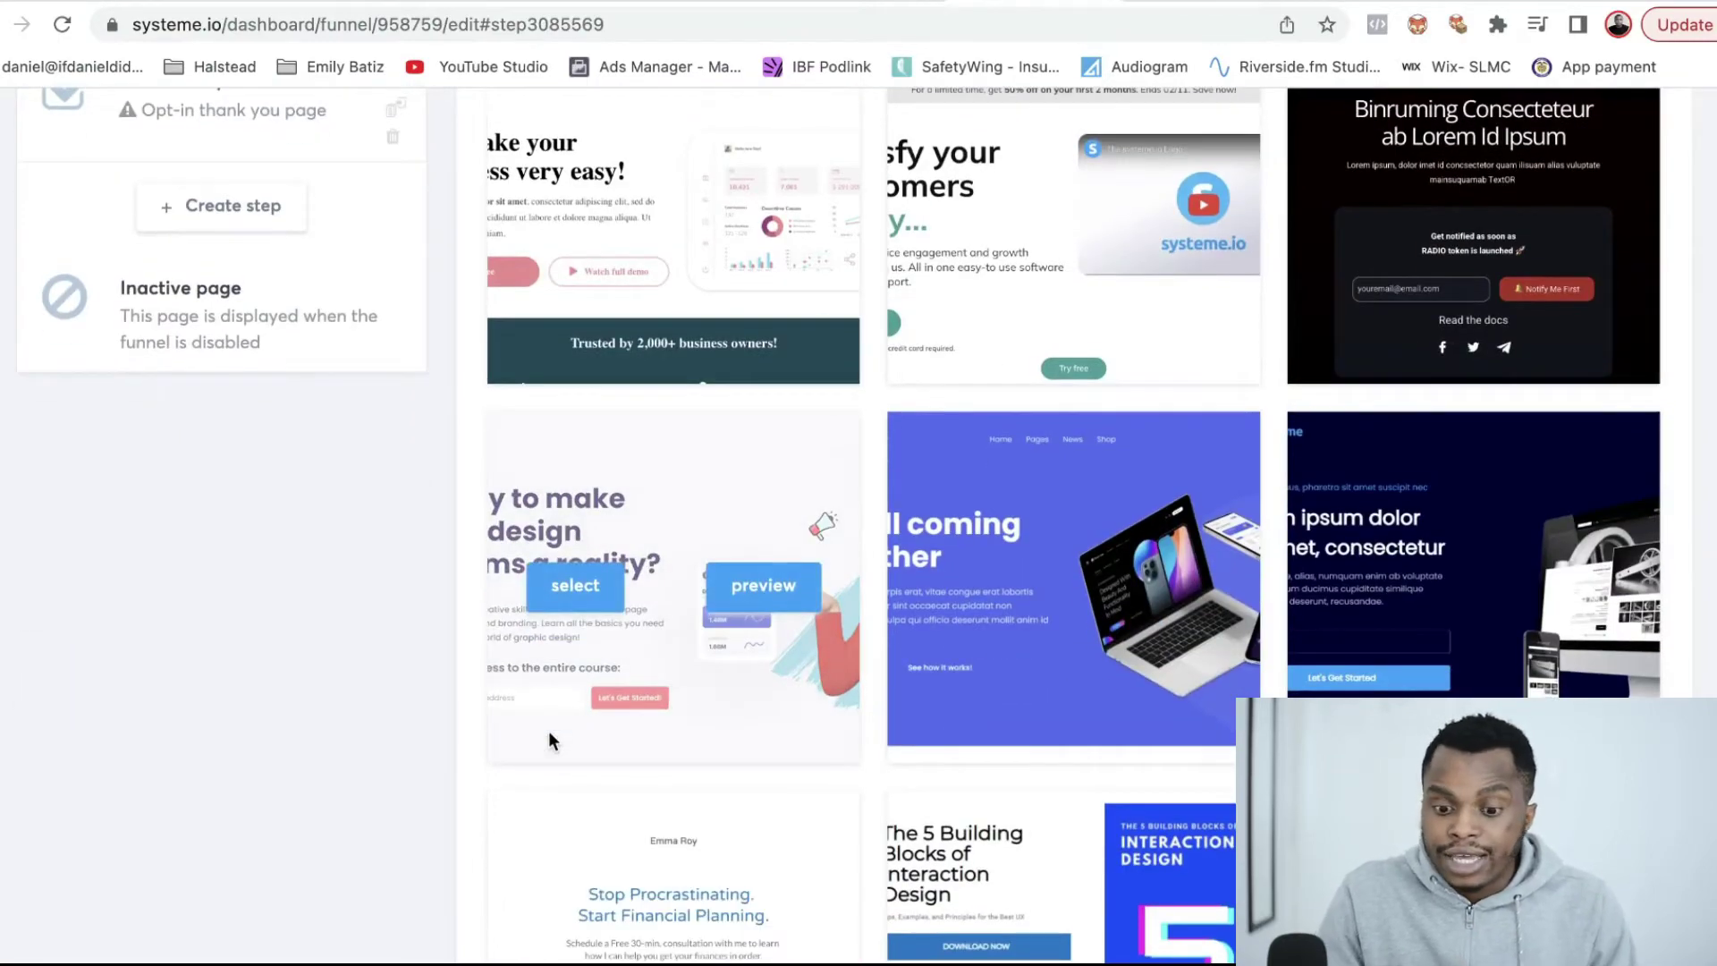
{"action": "scroll", "coordinate": [549, 731], "scroll_direction": "down", "scroll_amount": 10}
{"action": "scroll", "coordinate": [549, 731], "scroll_direction": "up", "scroll_amount": 6}
{"action": "scroll", "coordinate": [550, 731], "scroll_direction": "up", "scroll_amount": 10}
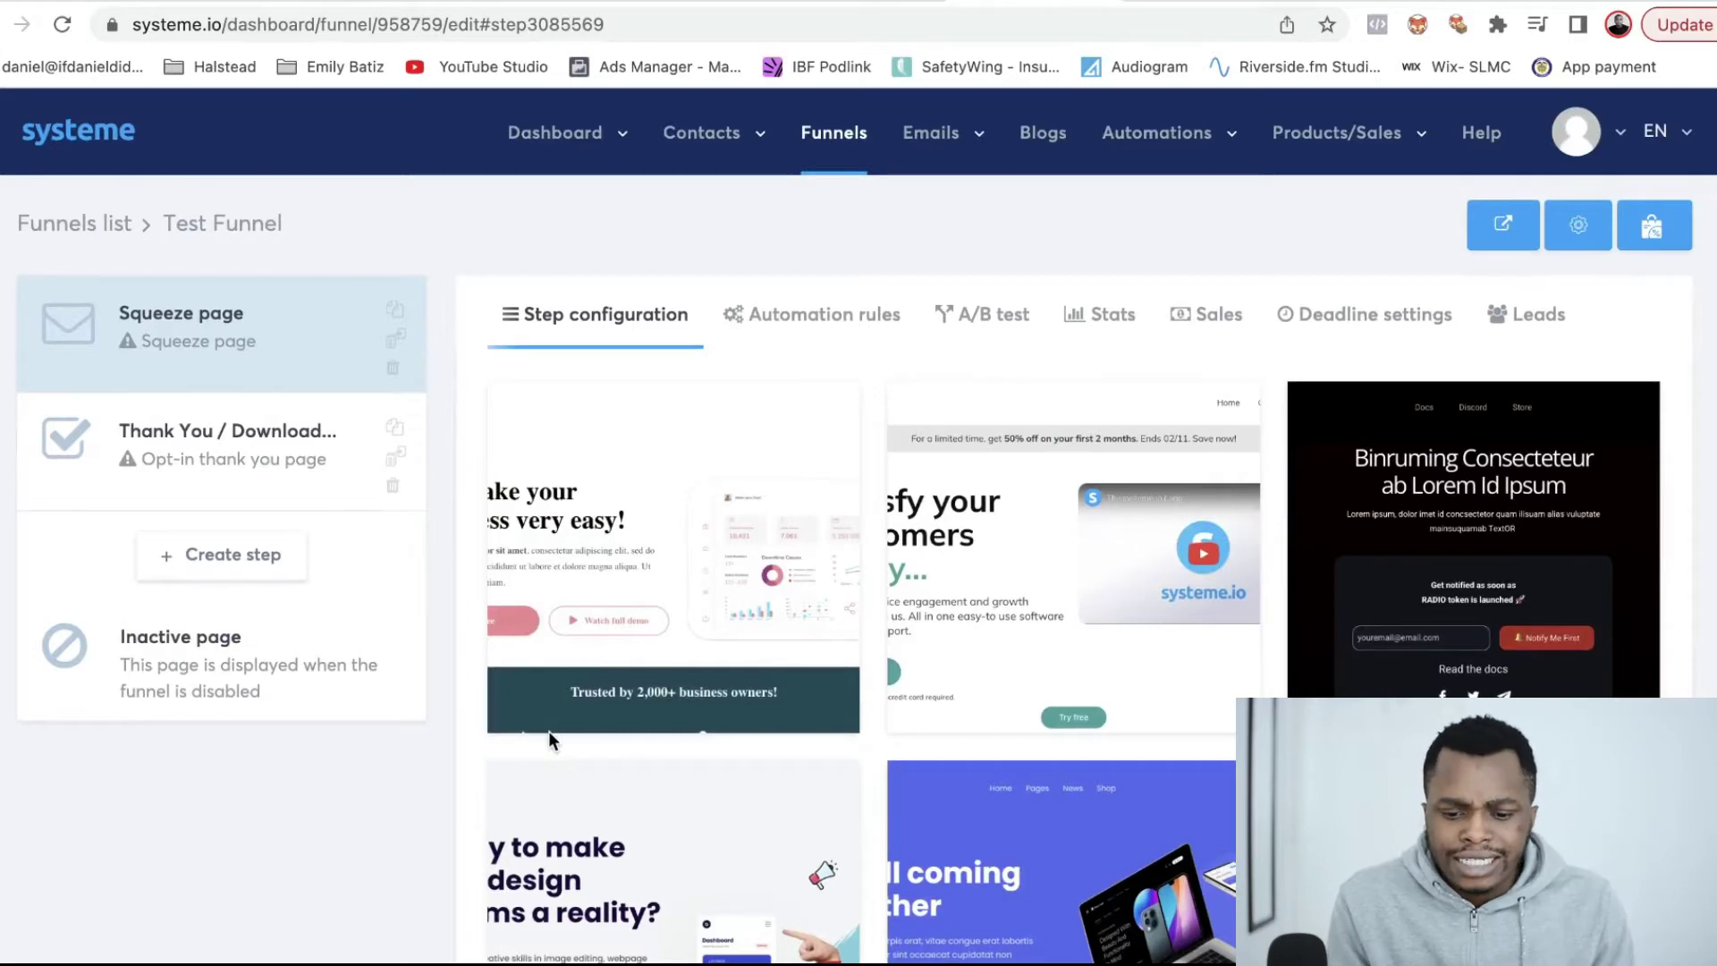
{"action": "scroll", "coordinate": [549, 732], "scroll_direction": "down", "scroll_amount": 3}
{"action": "scroll", "coordinate": [1087, 721], "scroll_direction": "down", "scroll_amount": 10}
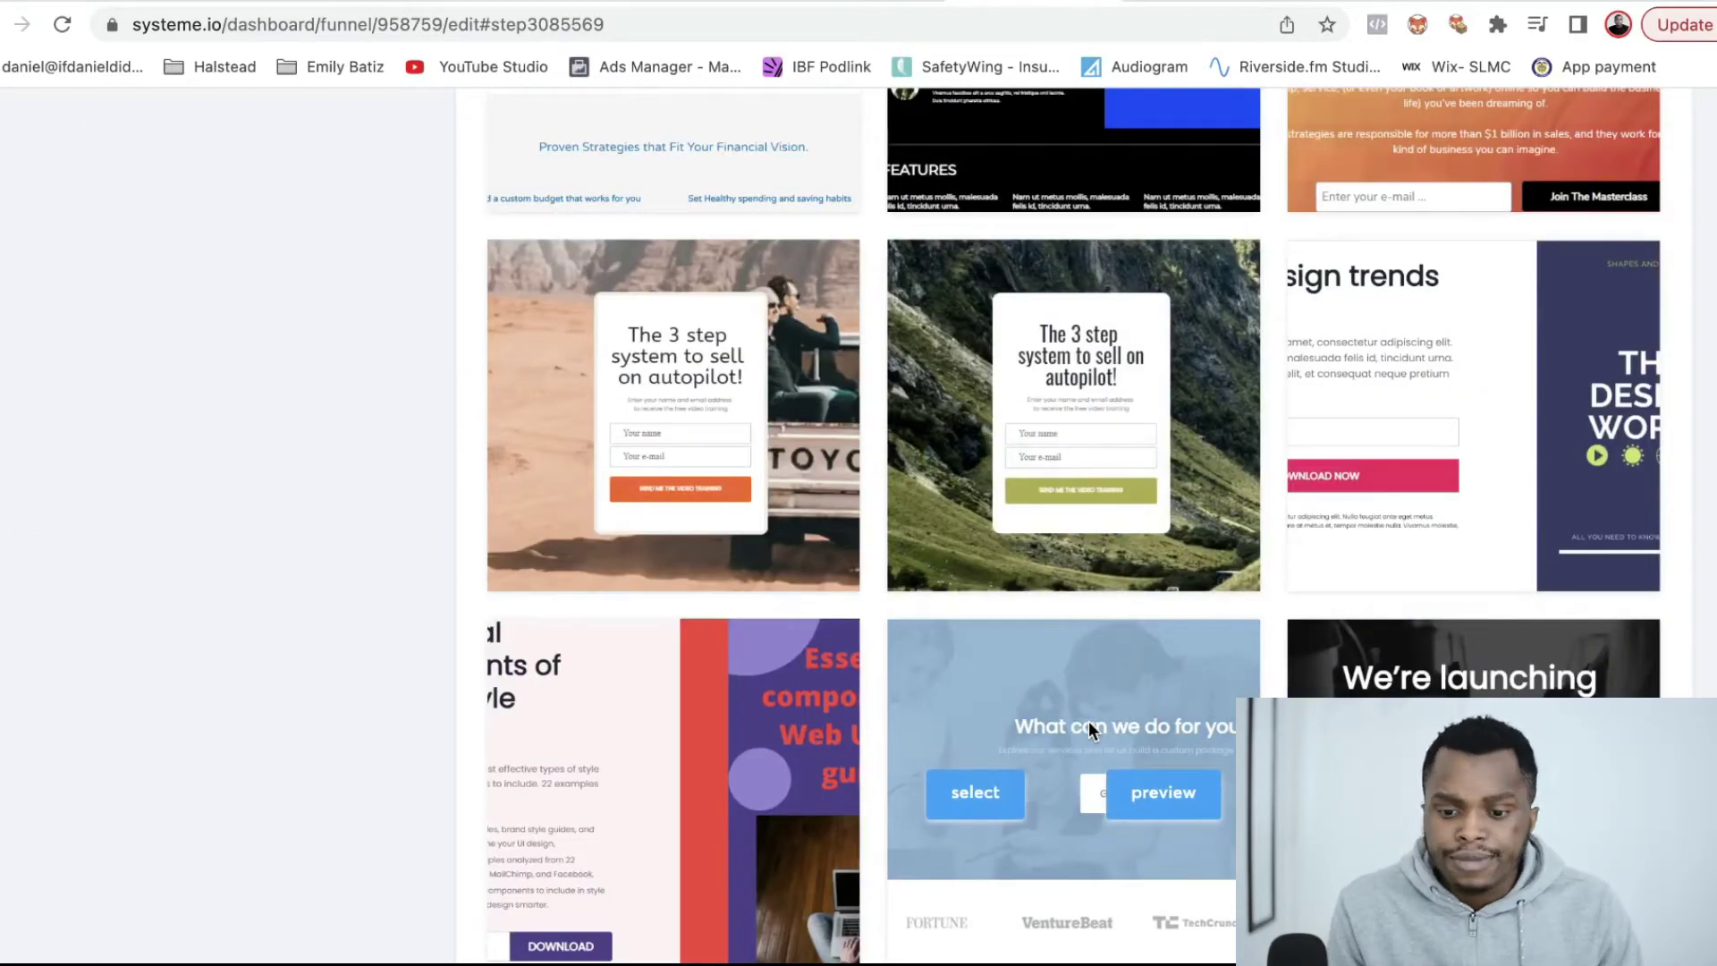
{"action": "scroll", "coordinate": [1089, 728], "scroll_direction": "down", "scroll_amount": 5}
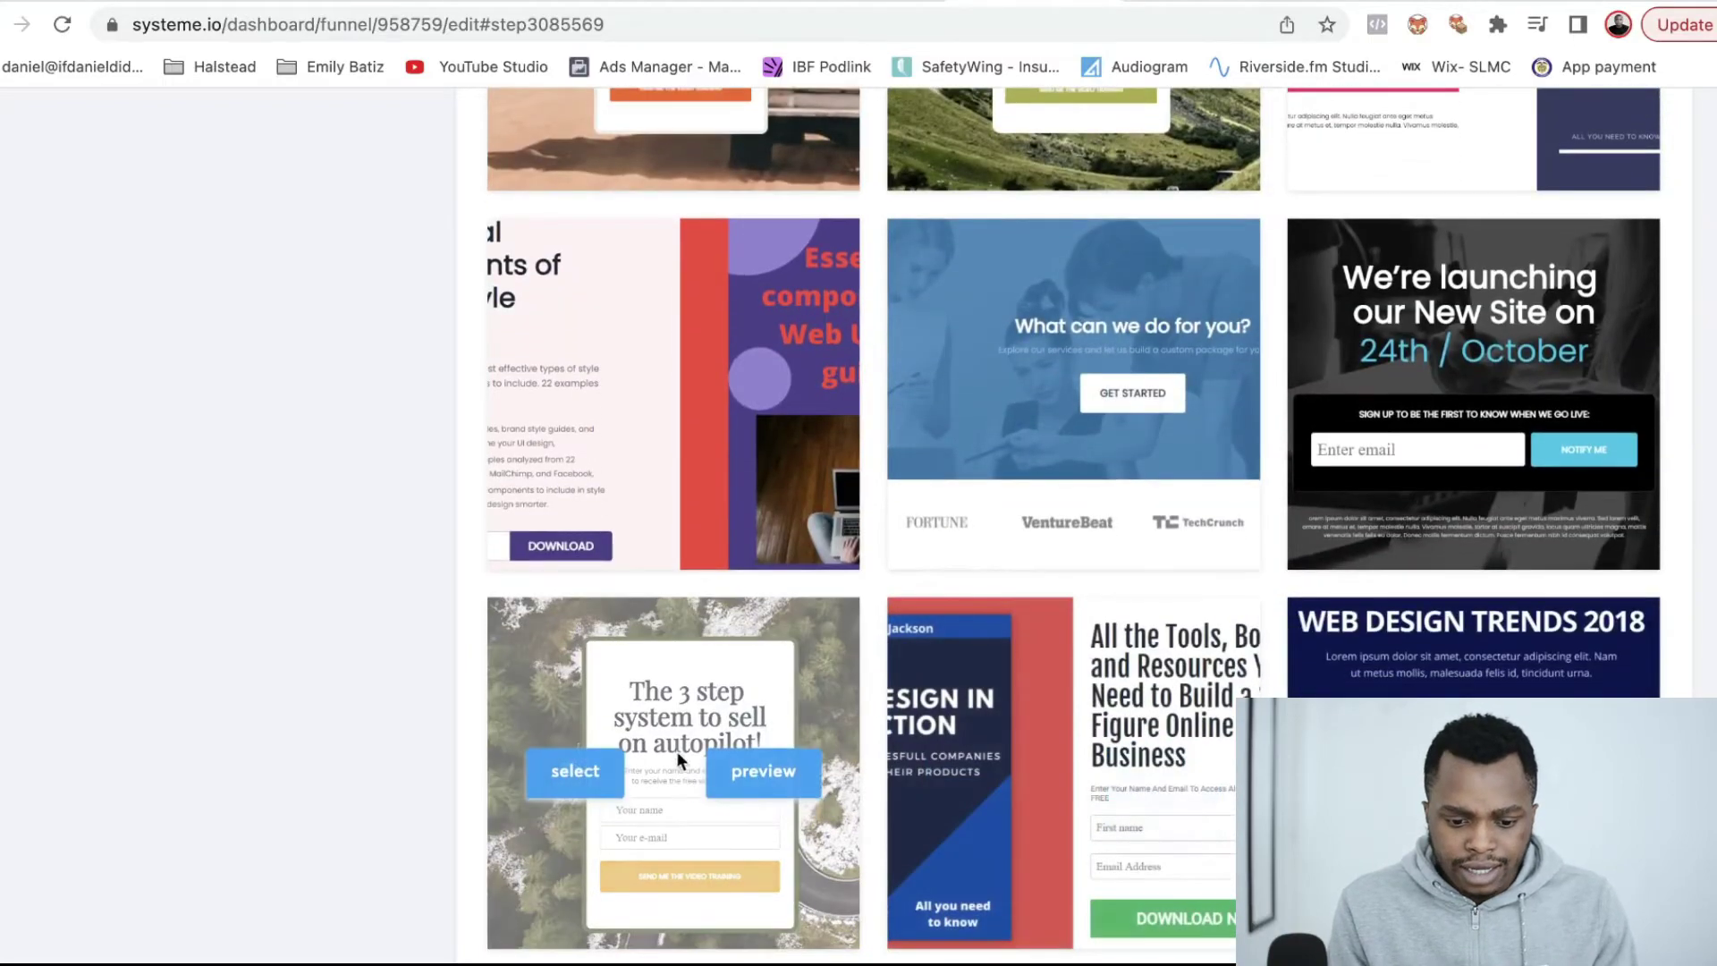
{"action": "left_click", "coordinate": [762, 782]}
{"action": "scroll", "coordinate": [758, 781], "scroll_direction": "down", "scroll_amount": 1}
{"action": "scroll", "coordinate": [761, 780], "scroll_direction": "up", "scroll_amount": 1}
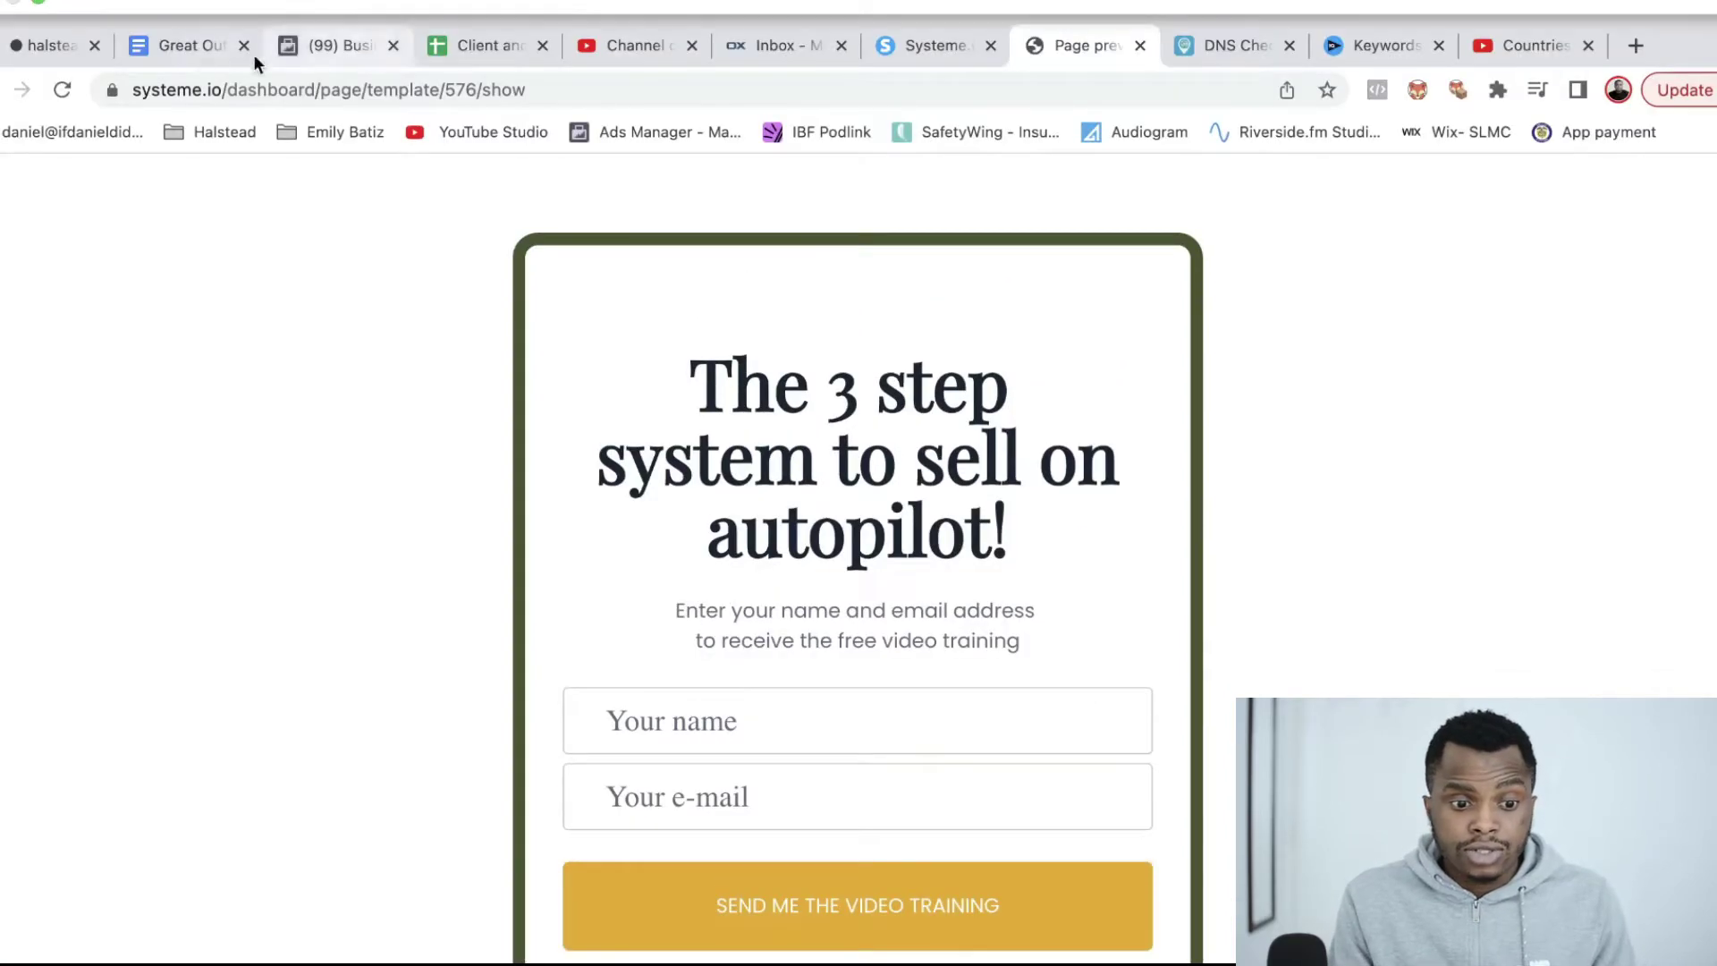
{"action": "left_click", "coordinate": [62, 24]}
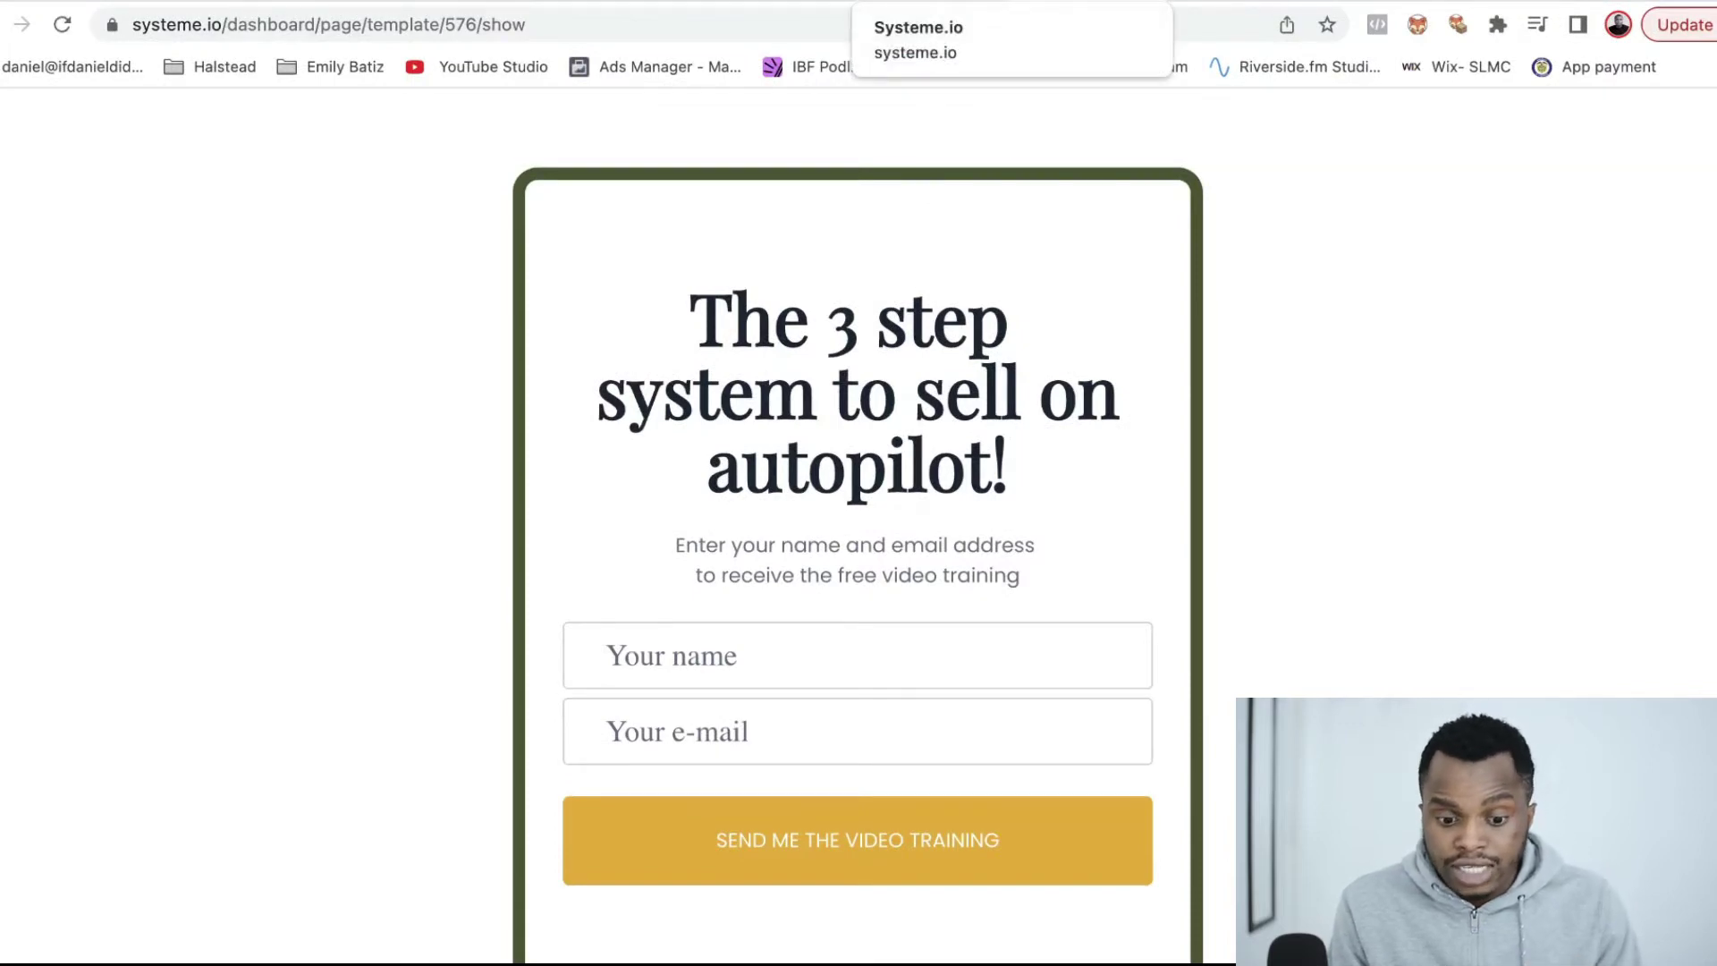
{"action": "key", "text": "ctrl+w"}
{"action": "scroll", "coordinate": [542, 585], "scroll_direction": "down", "scroll_amount": 2}
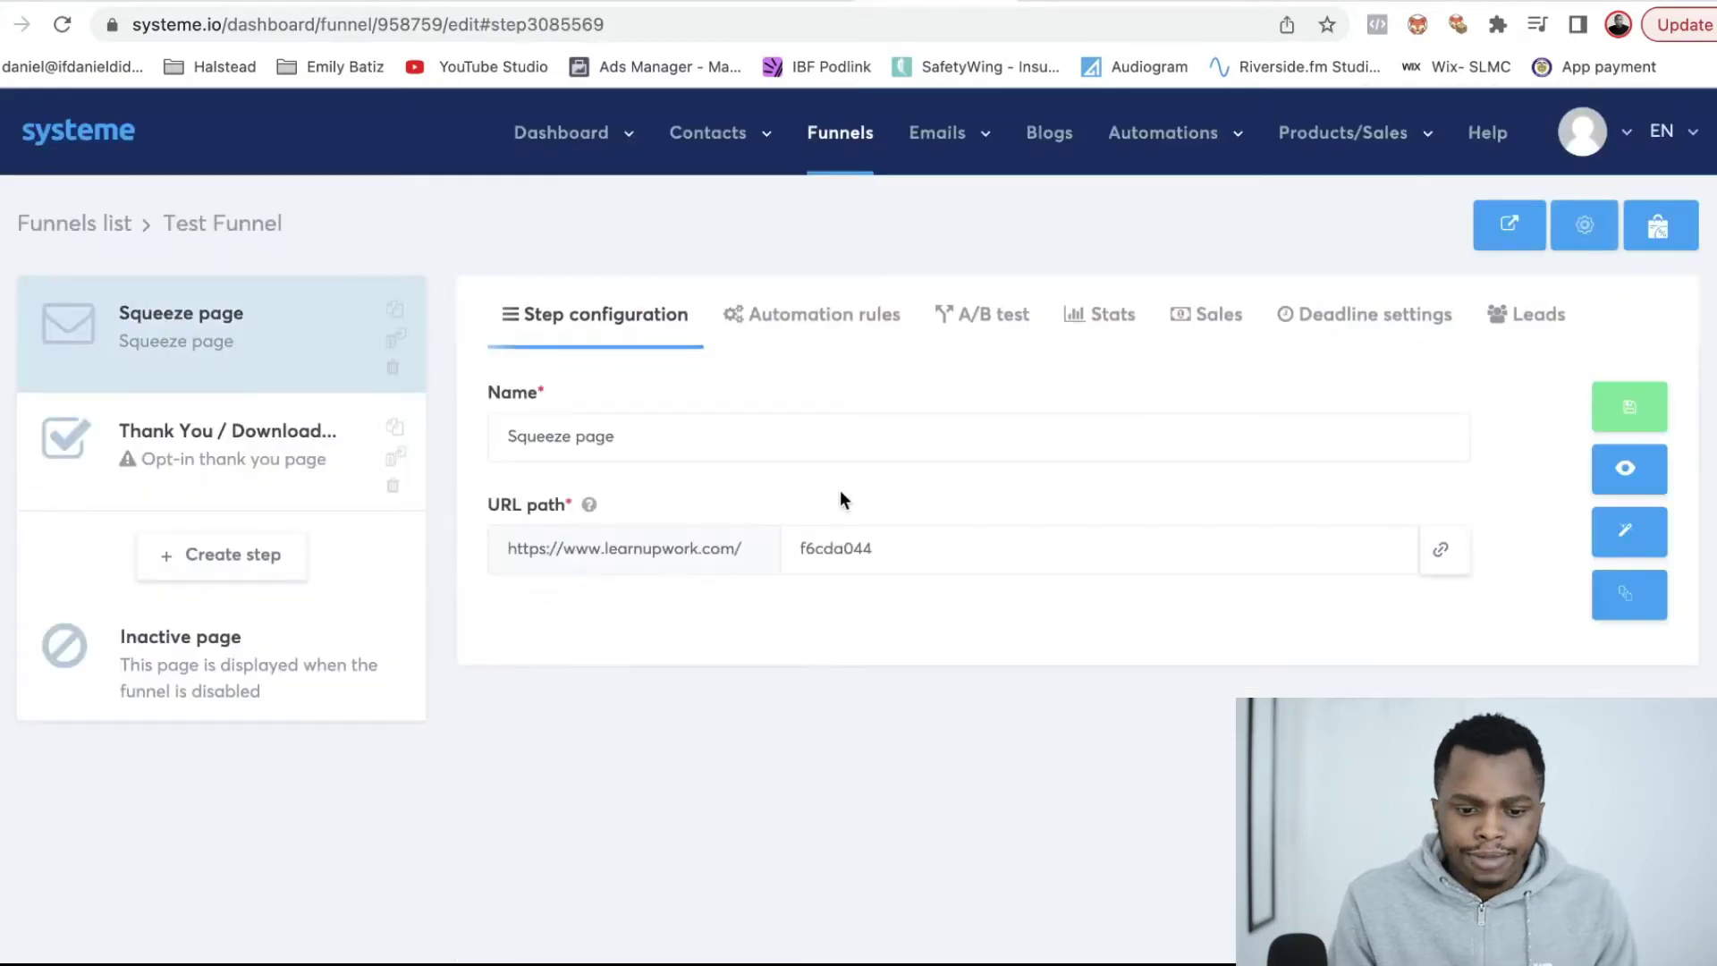
- Name the squeeze step 'Free Ebook' with URL path 'ebook' and open its page editor
{"action": "triple_click", "coordinate": [642, 439]}
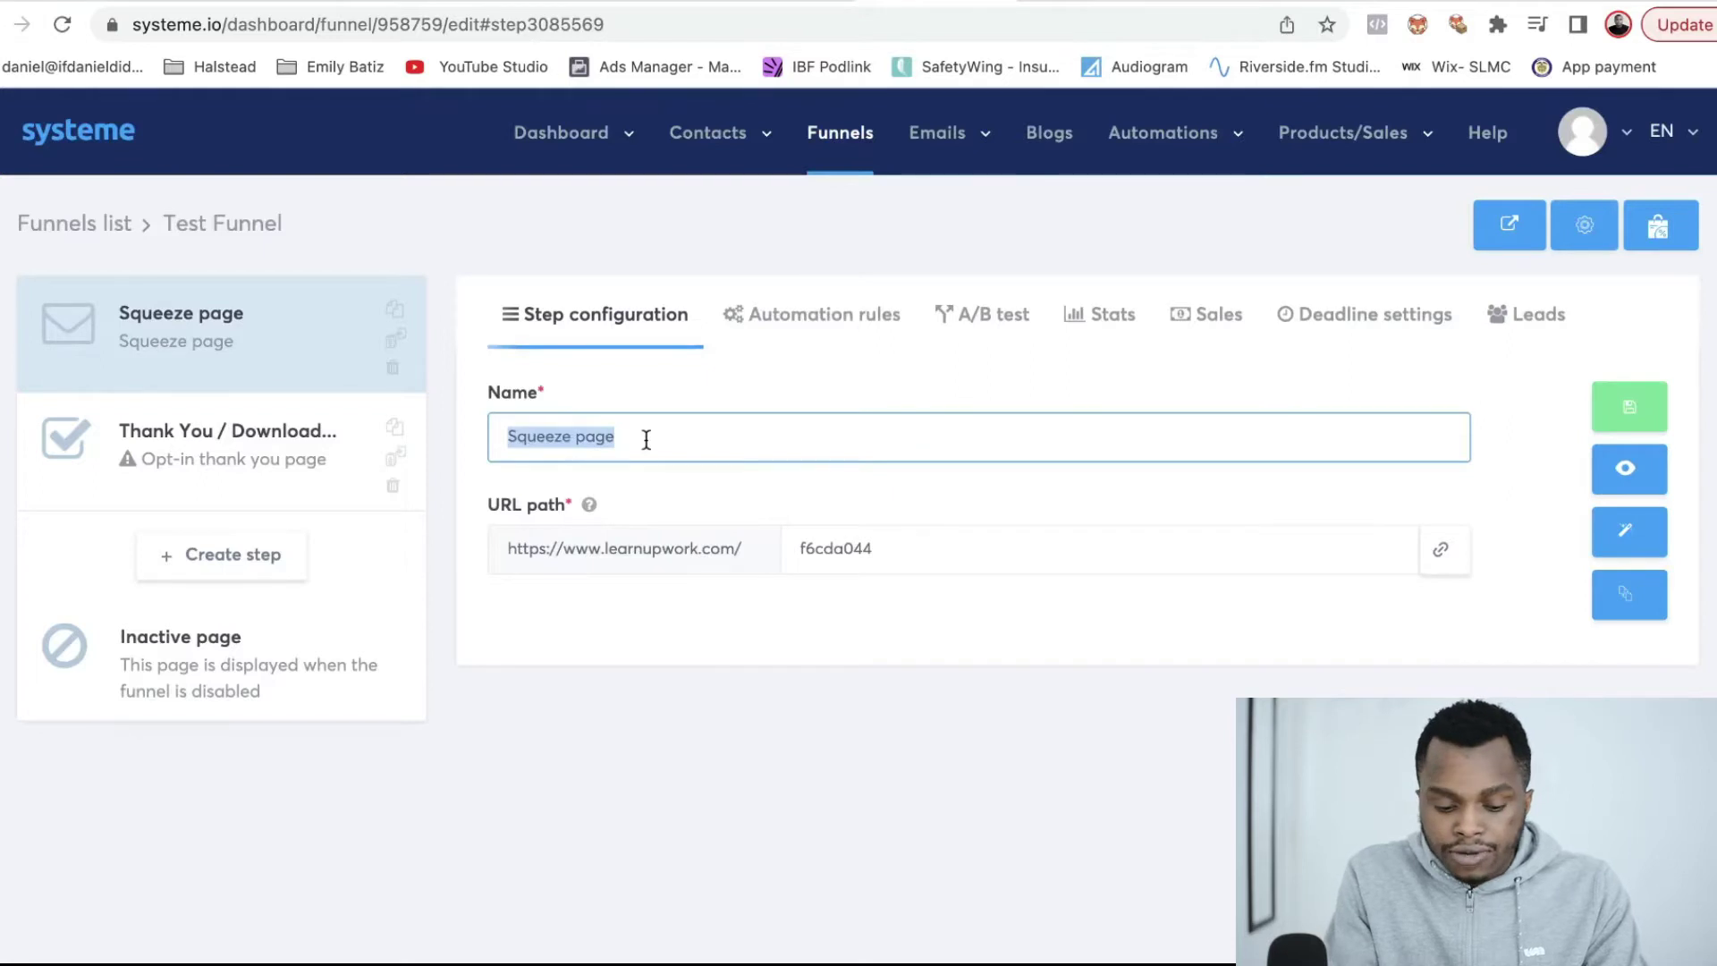
{"action": "type", "text": "Free Ebook"}
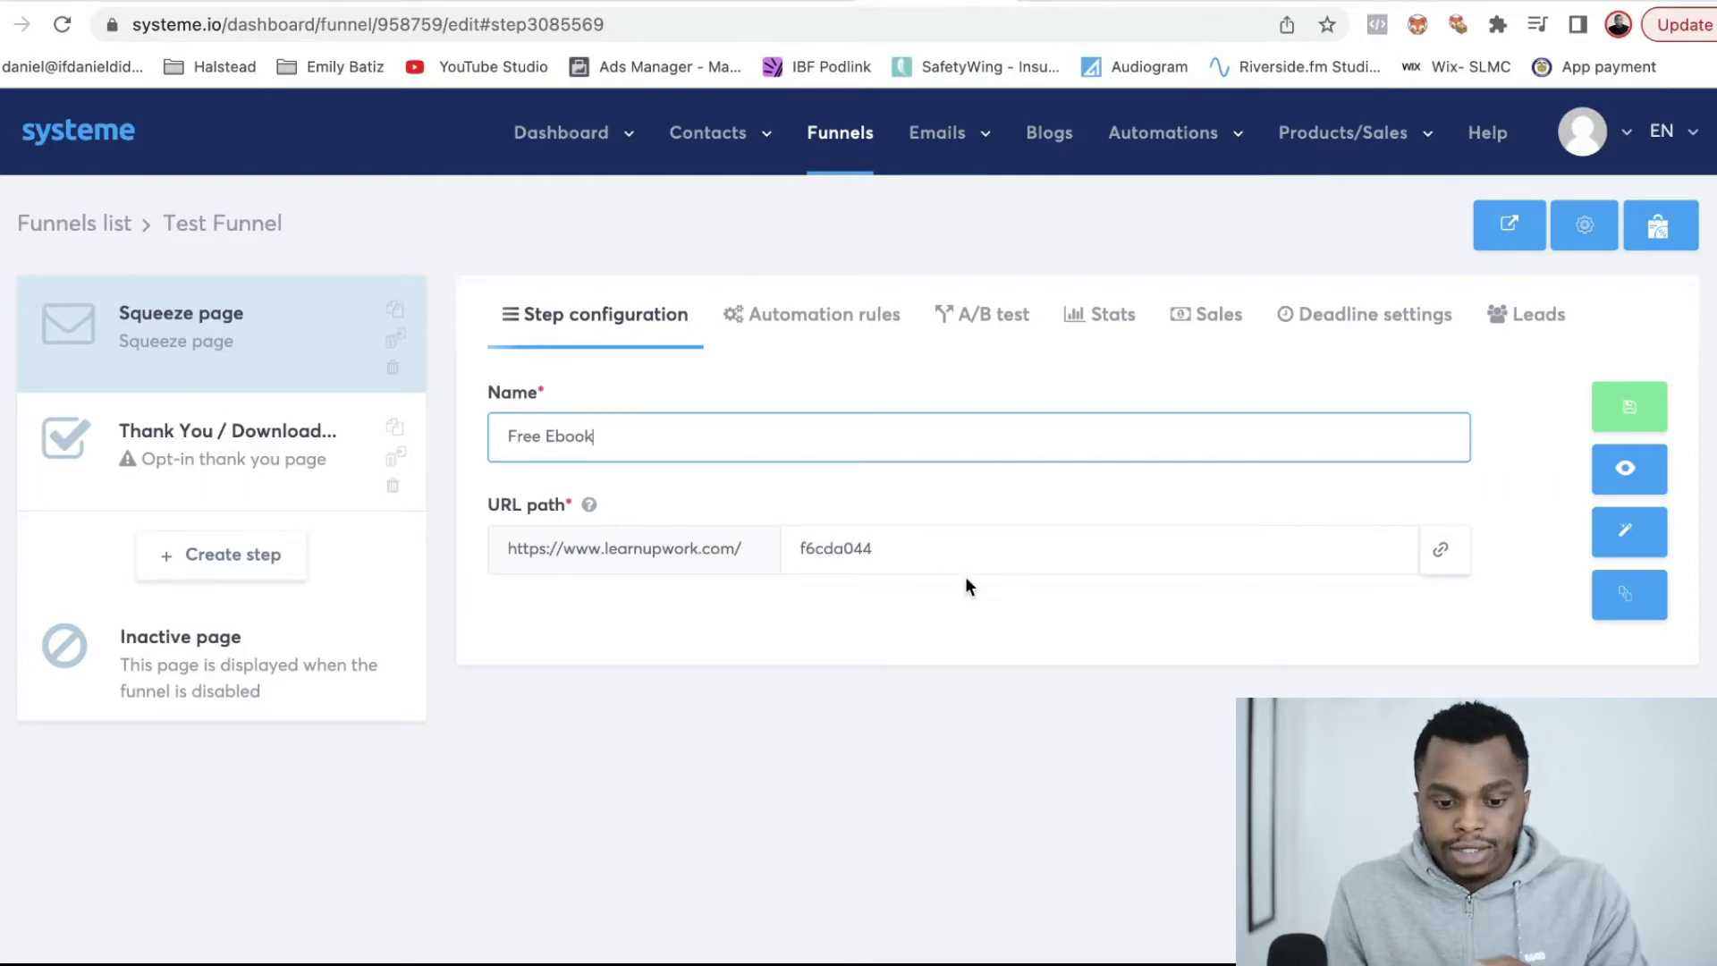
{"action": "double_click", "coordinate": [864, 547]}
{"action": "type", "text": "ebook"}
{"action": "left_click", "coordinate": [1464, 573]}
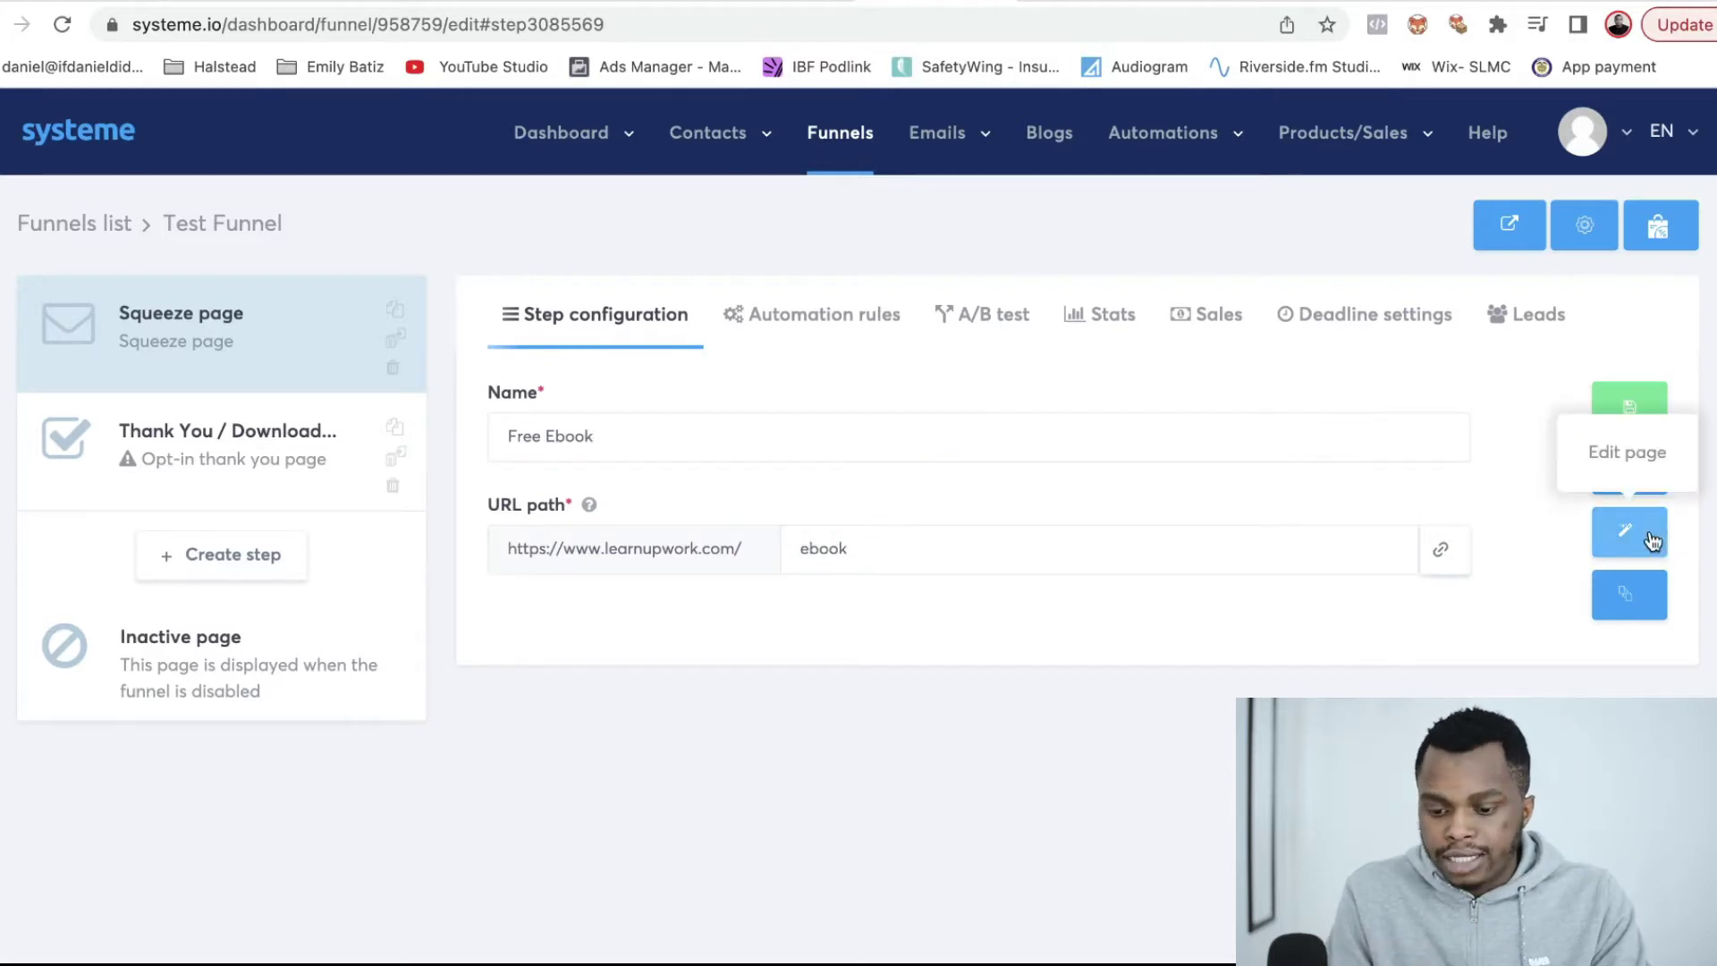
{"action": "left_click", "coordinate": [1652, 534]}
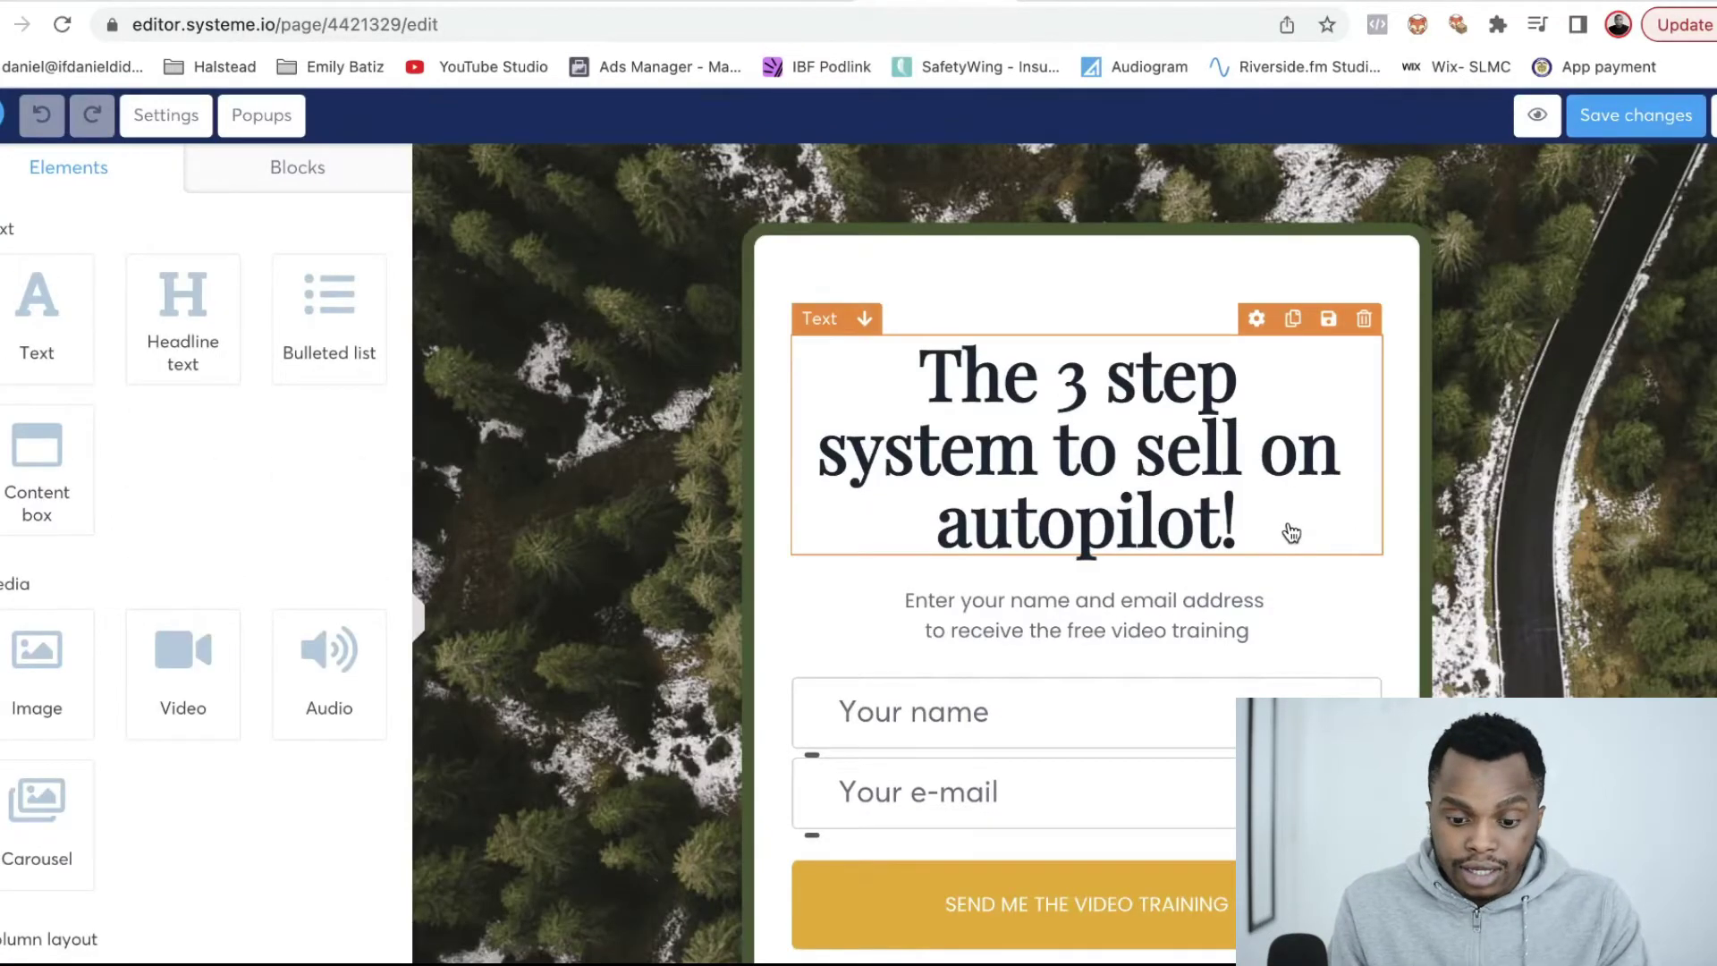
- Change the headline to 'The 3 step system to start a Freelance Business'
{"action": "scroll", "coordinate": [1291, 533], "scroll_direction": "down", "scroll_amount": 1}
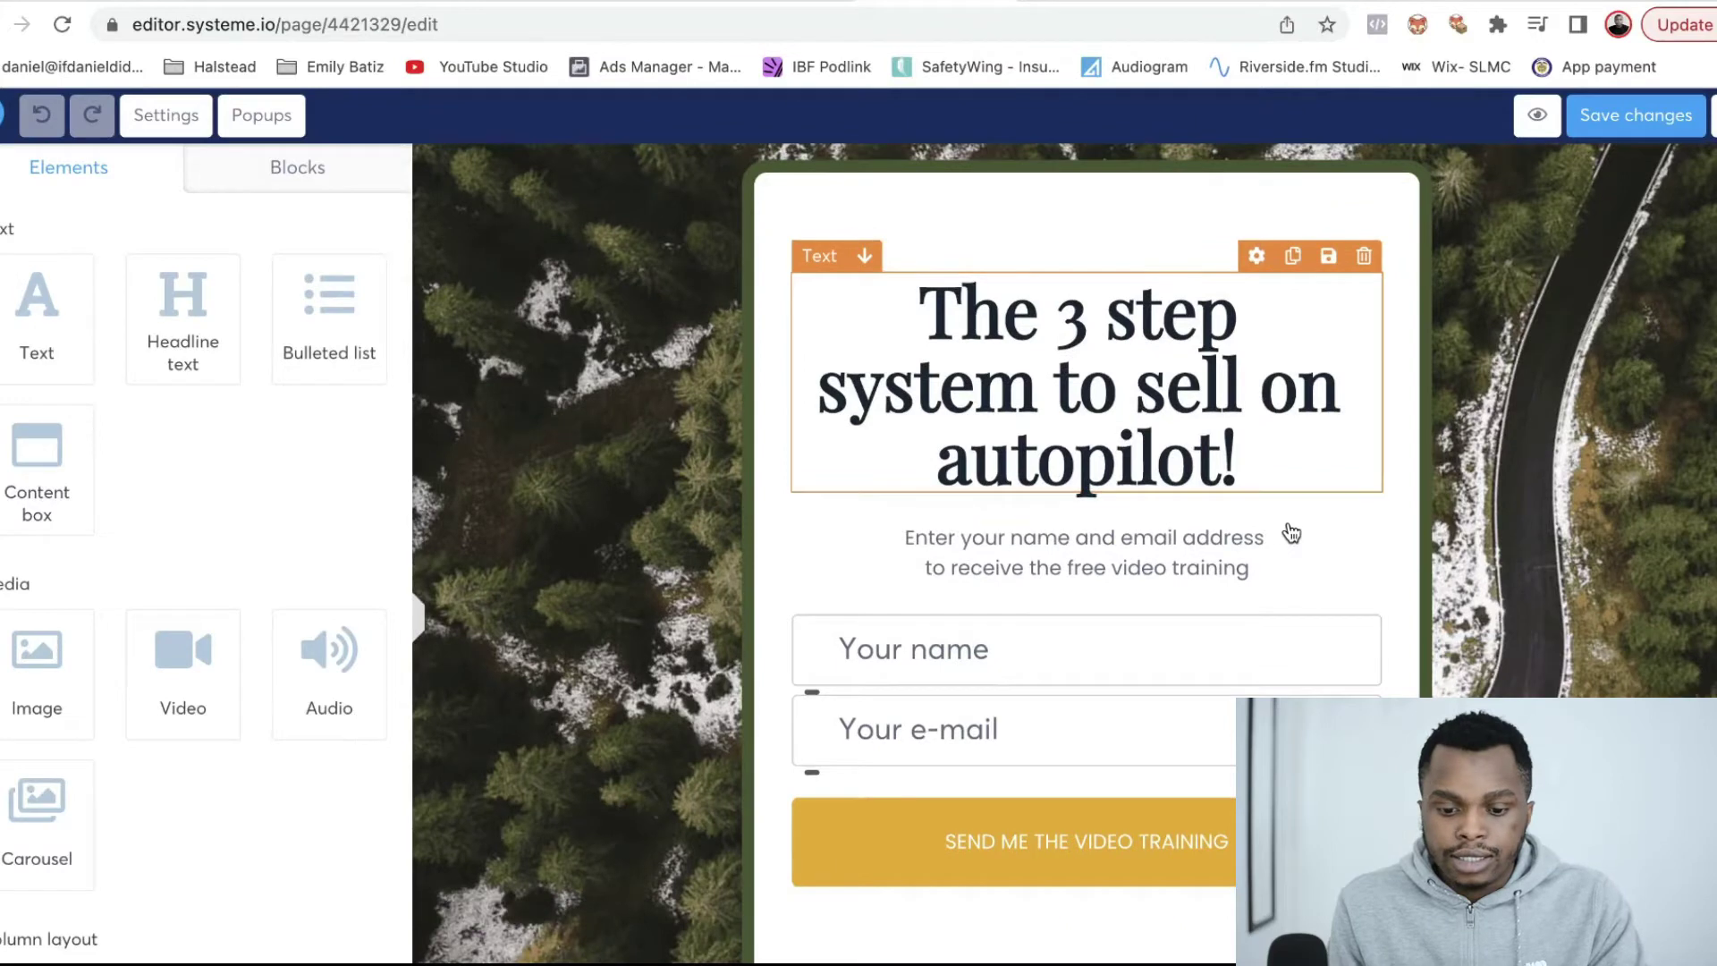
{"action": "left_click", "coordinate": [1106, 340]}
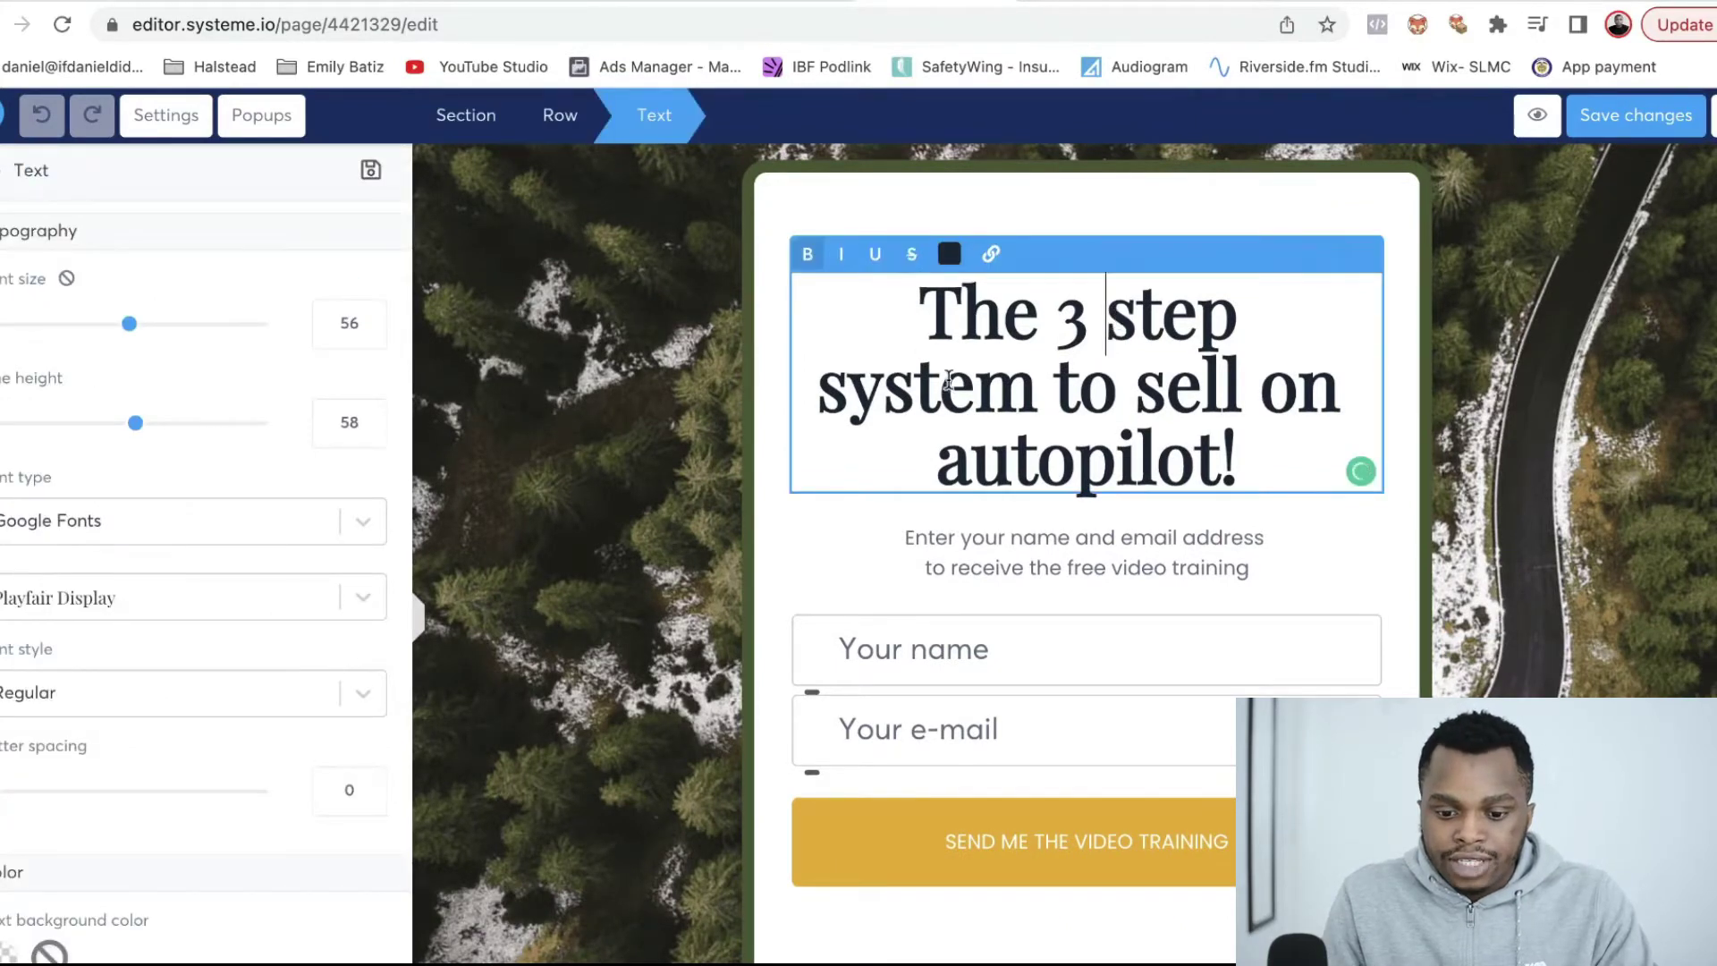
{"action": "left_click", "coordinate": [1143, 386]}
{"action": "left_click_drag", "start_coordinate": [1142, 386], "coordinate": [1276, 449]}
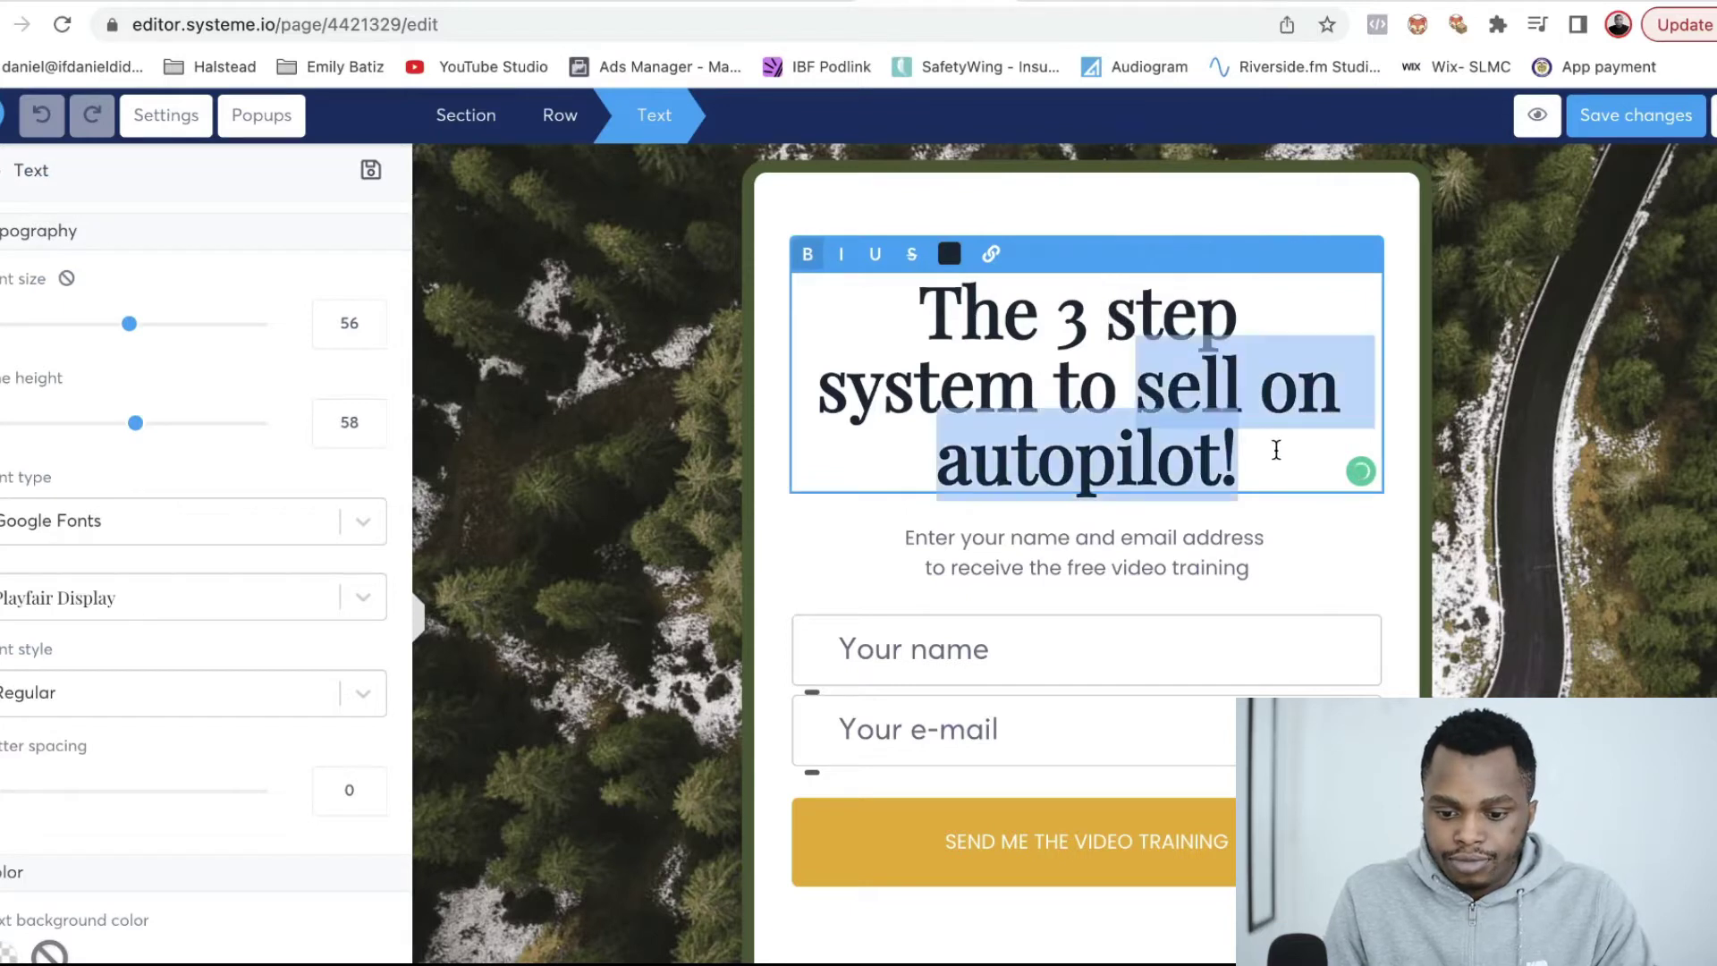
{"action": "type", "text": "start a"}
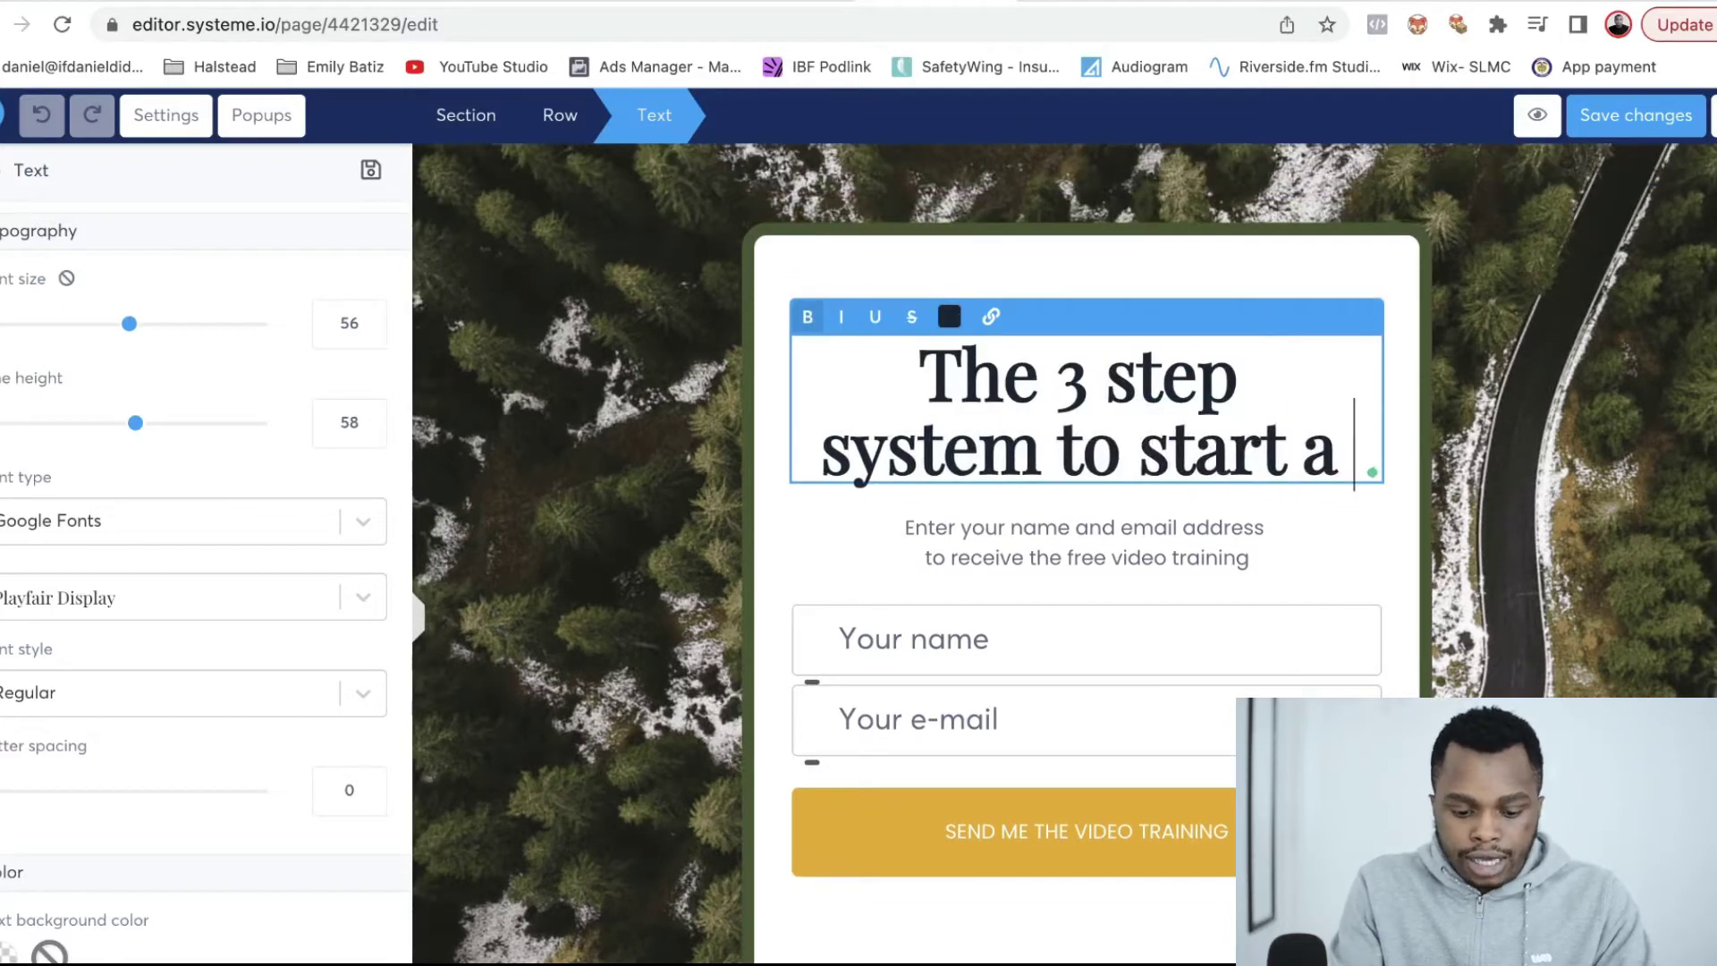
{"action": "type", "text": " Freelnace"}
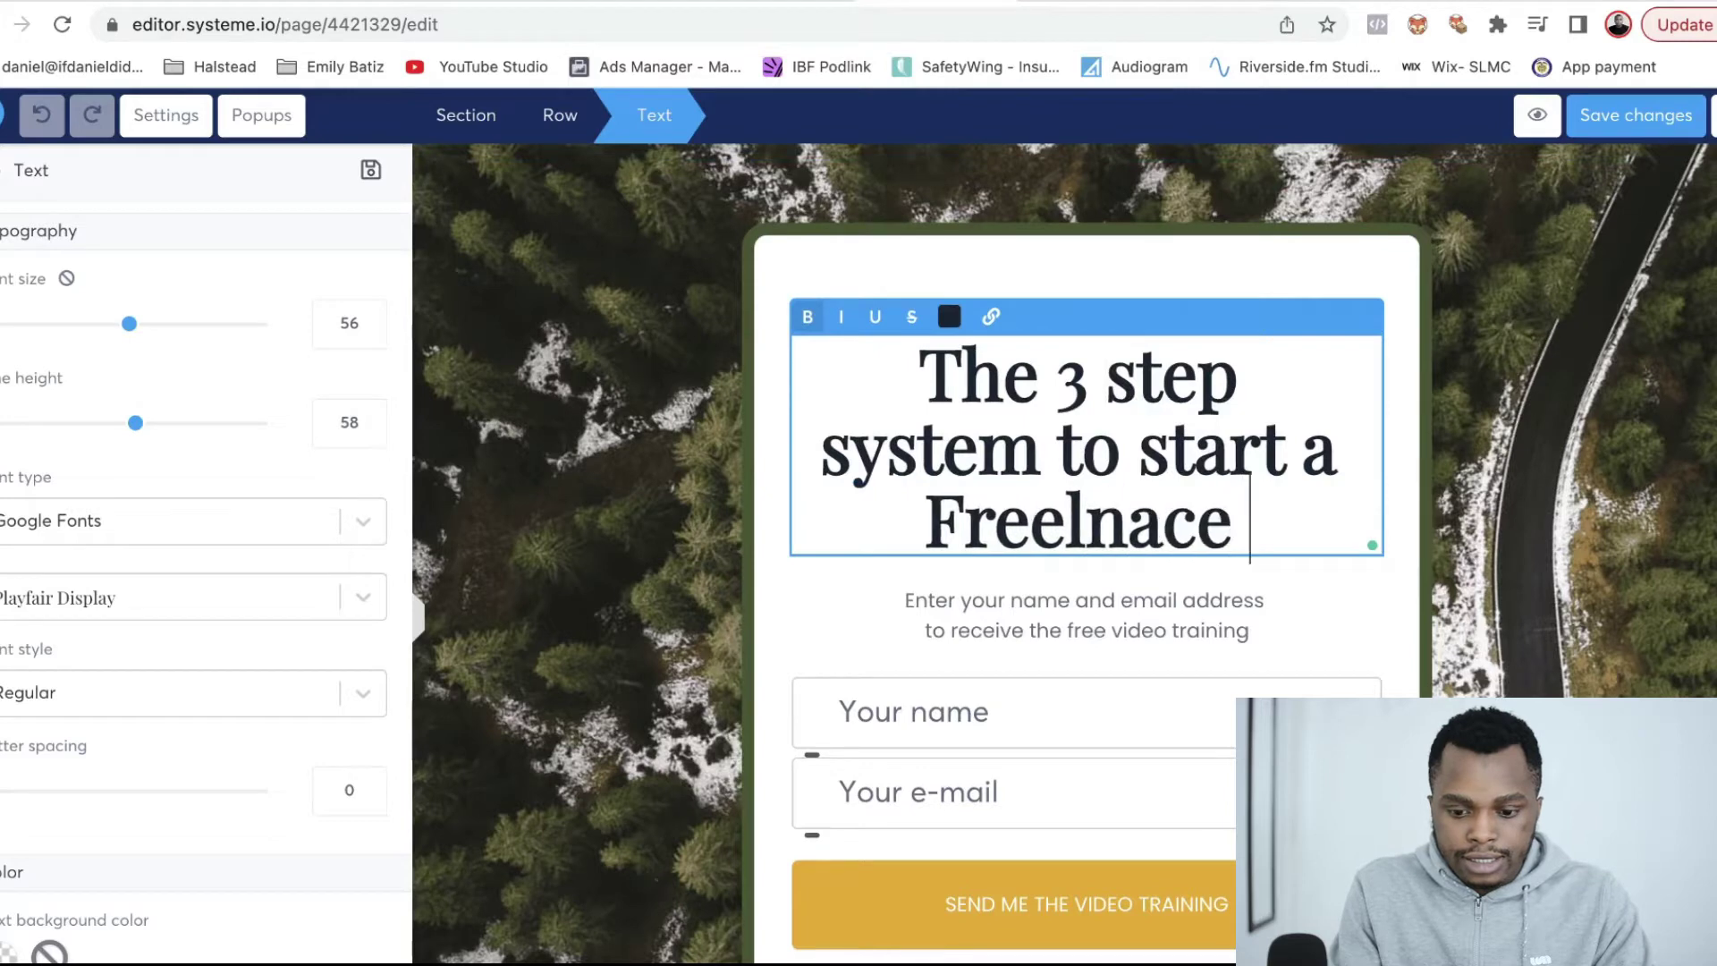
{"action": "key", "text": "BackSpace"}
{"action": "key", "text": "BackSpace"}
{"action": "key", "text": "BackSpace"}
{"action": "key", "text": "BackSpace"}
{"action": "type", "text": "ance Business"}
- Set the headline to font size 55, line height 55, in the Montserrat Google font
{"action": "mouse_move", "coordinate": [132, 338]}
{"action": "left_mouse_down"}
{"action": "mouse_move", "coordinate": [91, 338]}
{"action": "mouse_move", "coordinate": [126, 345]}
{"action": "left_mouse_up"}
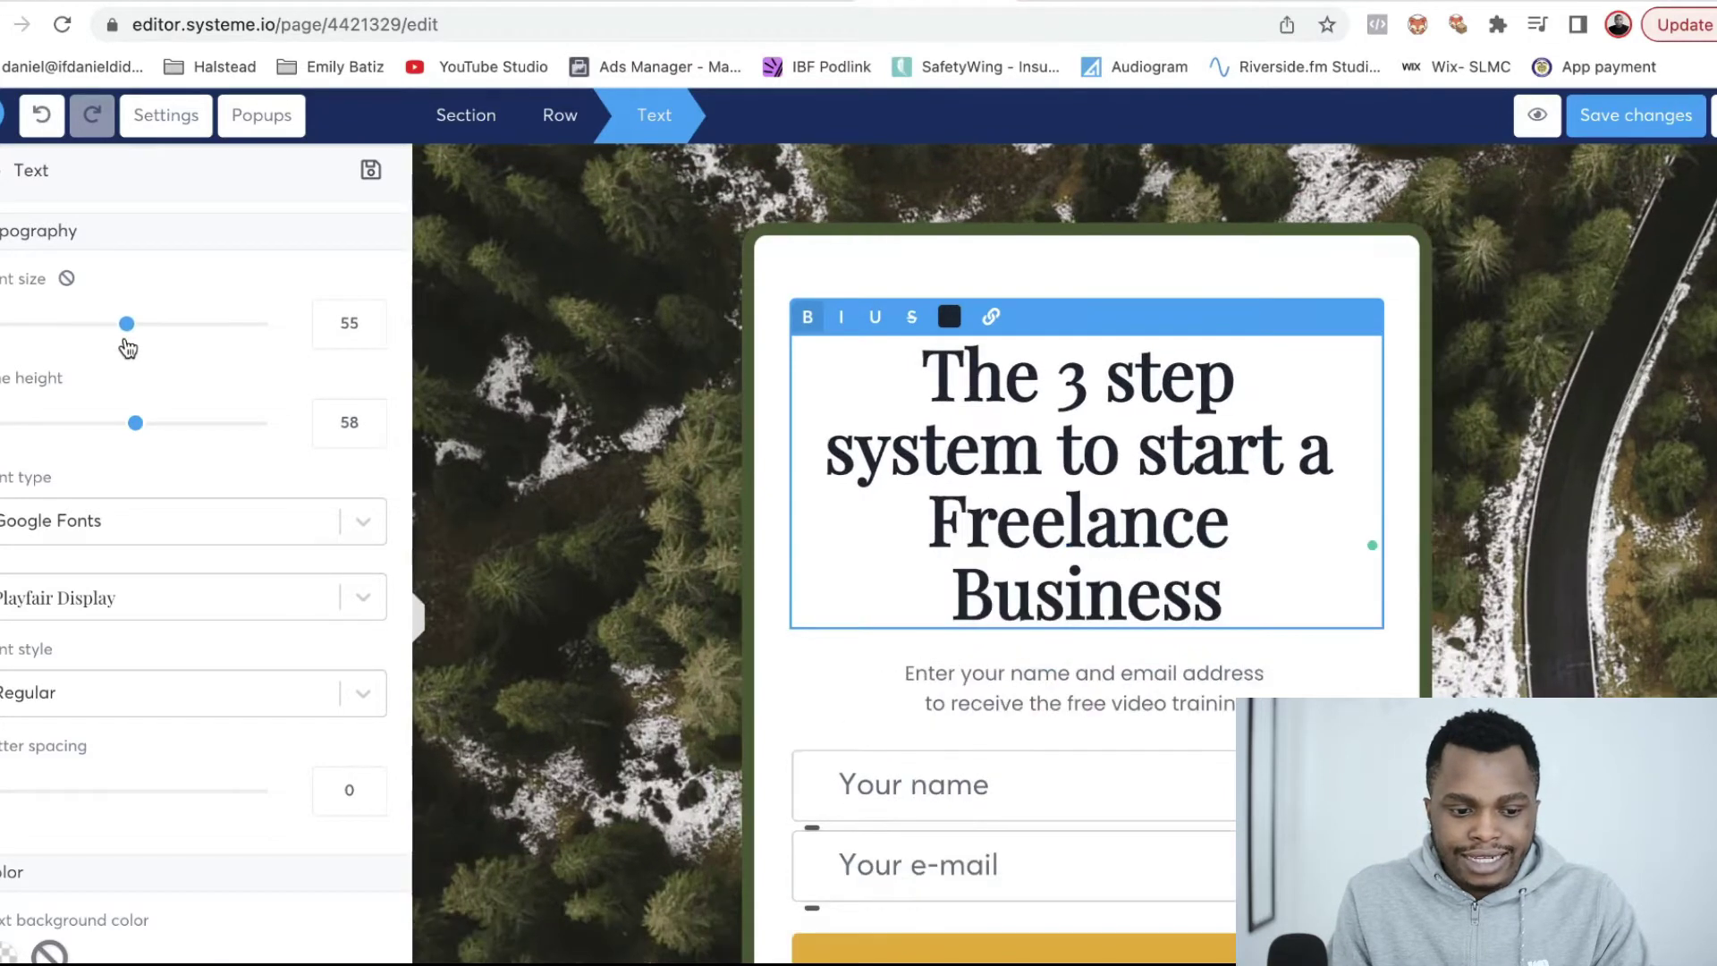
{"action": "left_click_drag", "start_coordinate": [135, 422], "coordinate": [129, 431]}
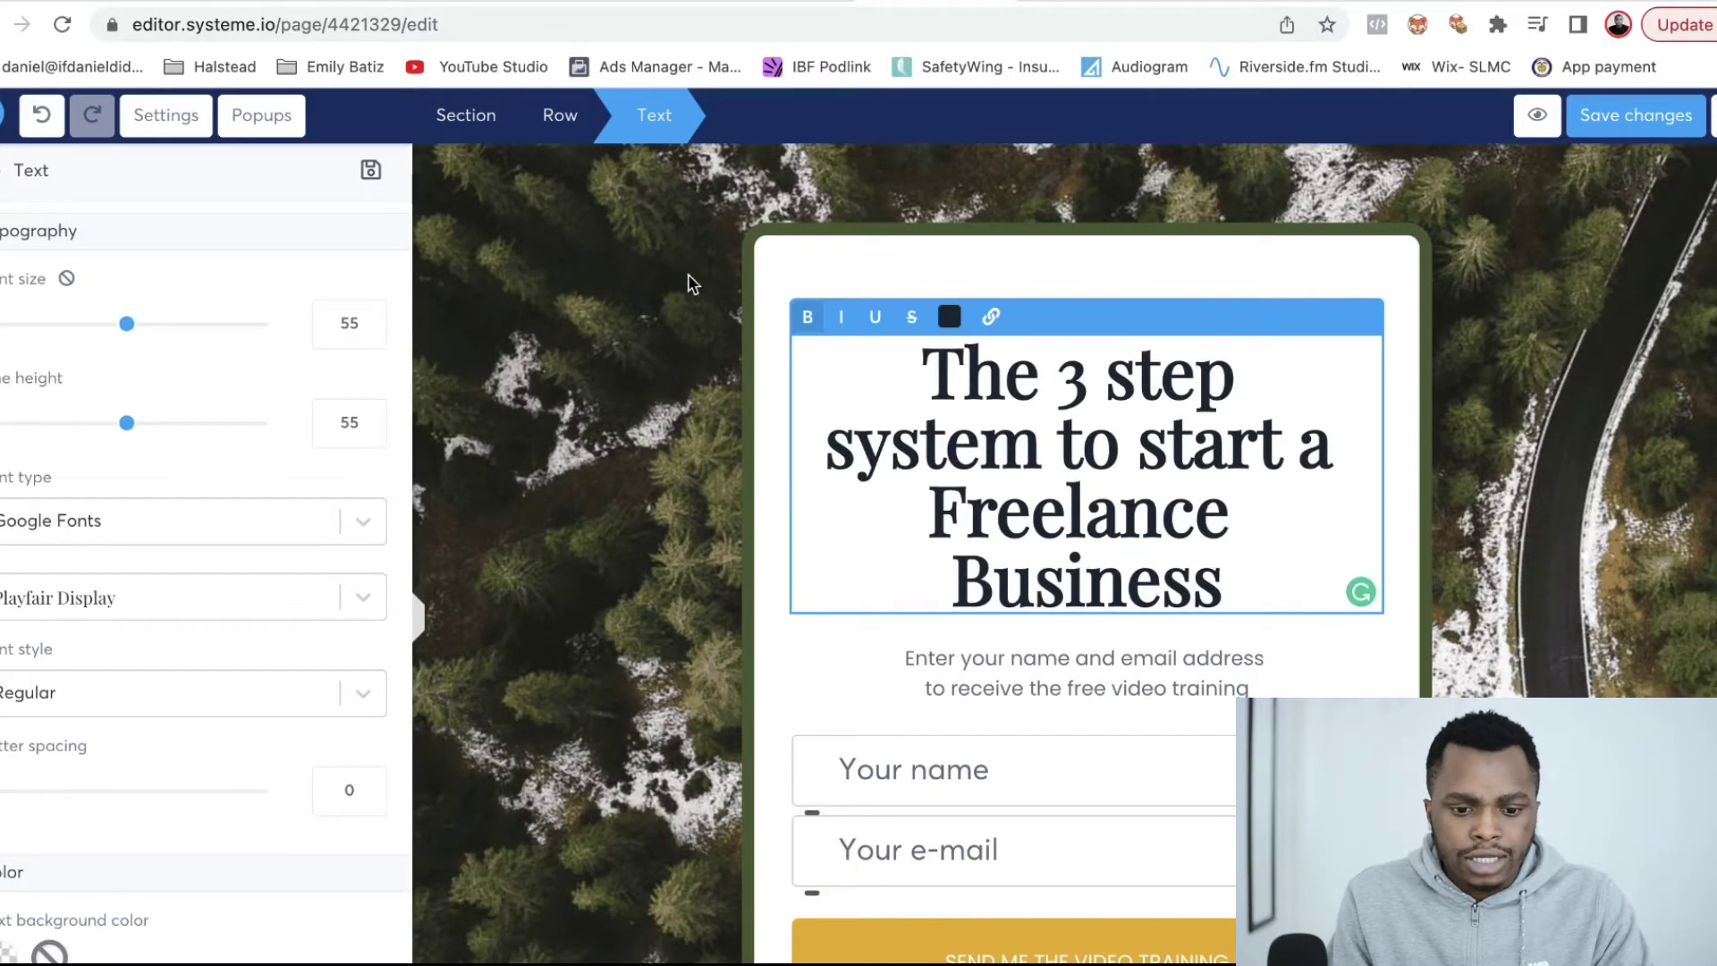
{"action": "scroll", "coordinate": [4, 762], "scroll_direction": "down", "scroll_amount": 2}
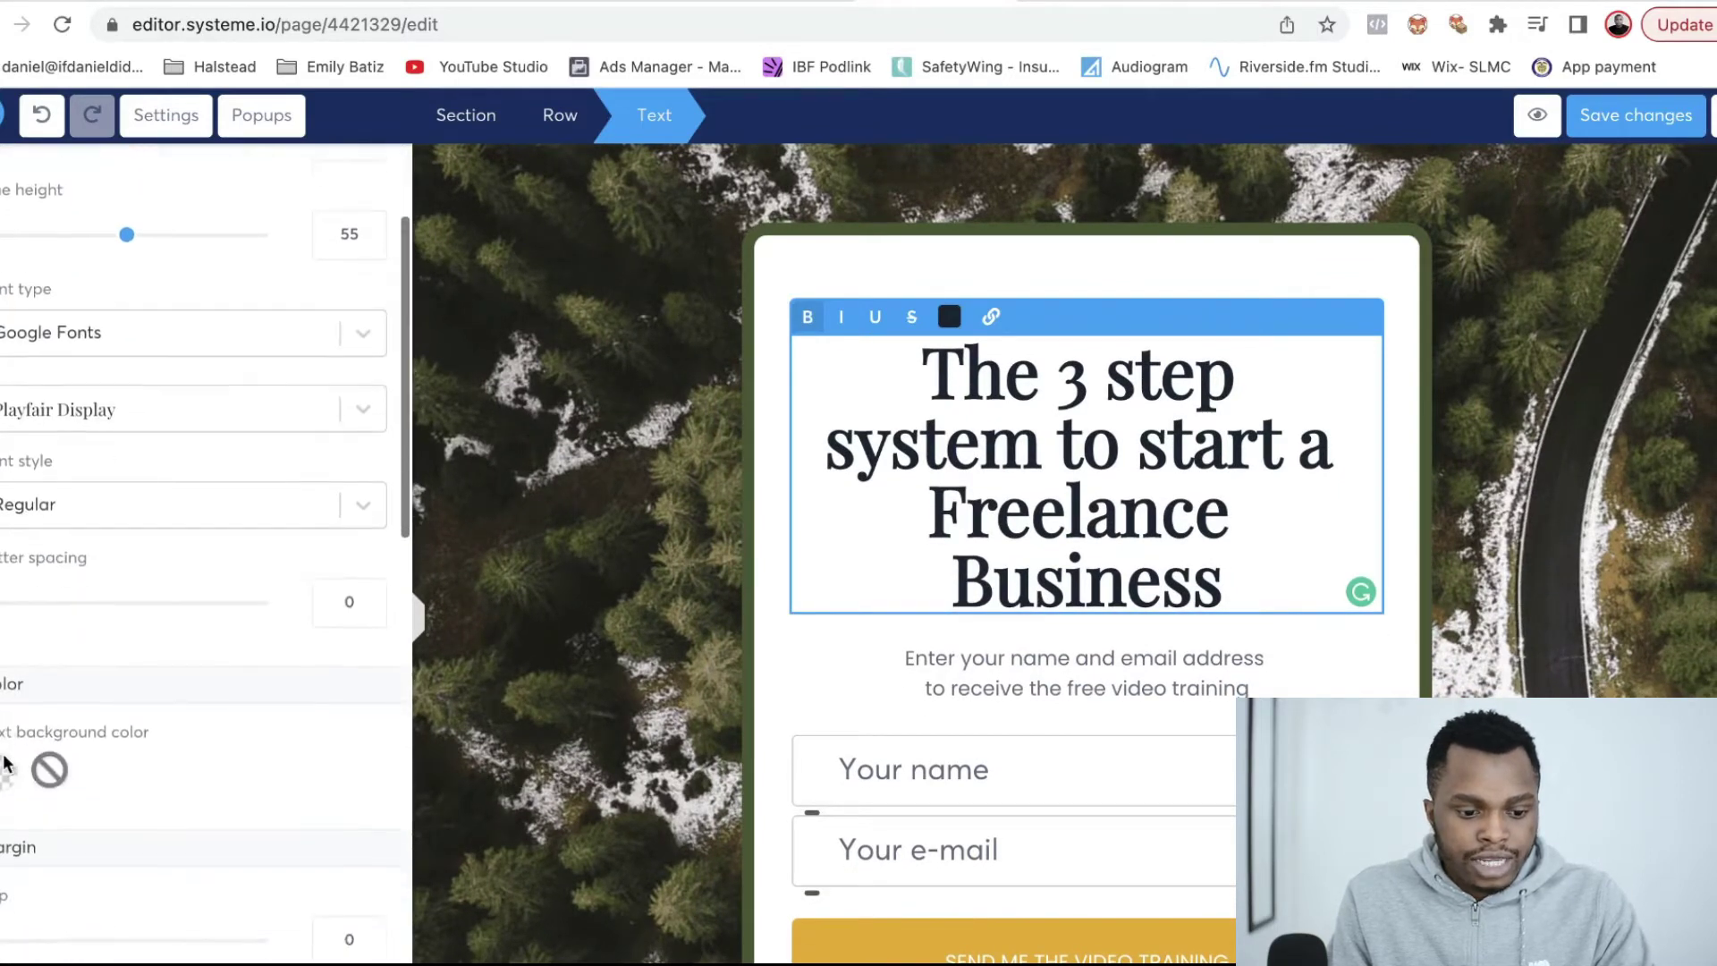
{"action": "left_click", "coordinate": [178, 336]}
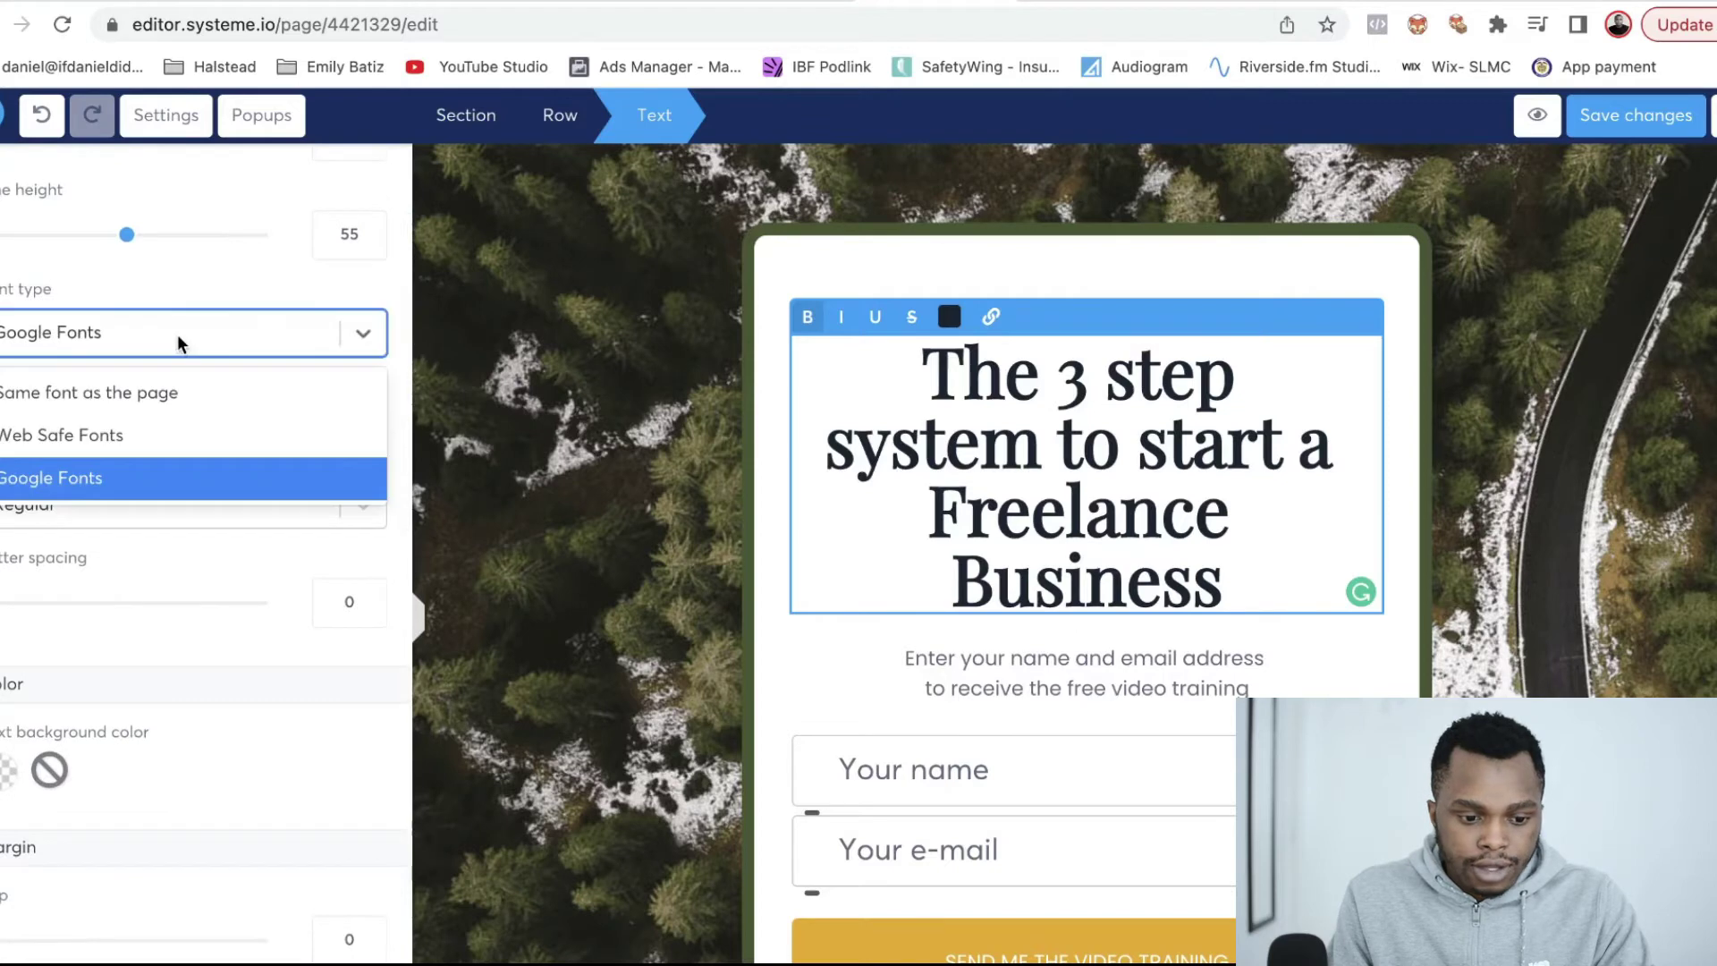
{"action": "left_click", "coordinate": [104, 475]}
{"action": "left_click", "coordinate": [101, 506]}
{"action": "left_click", "coordinate": [134, 409]}
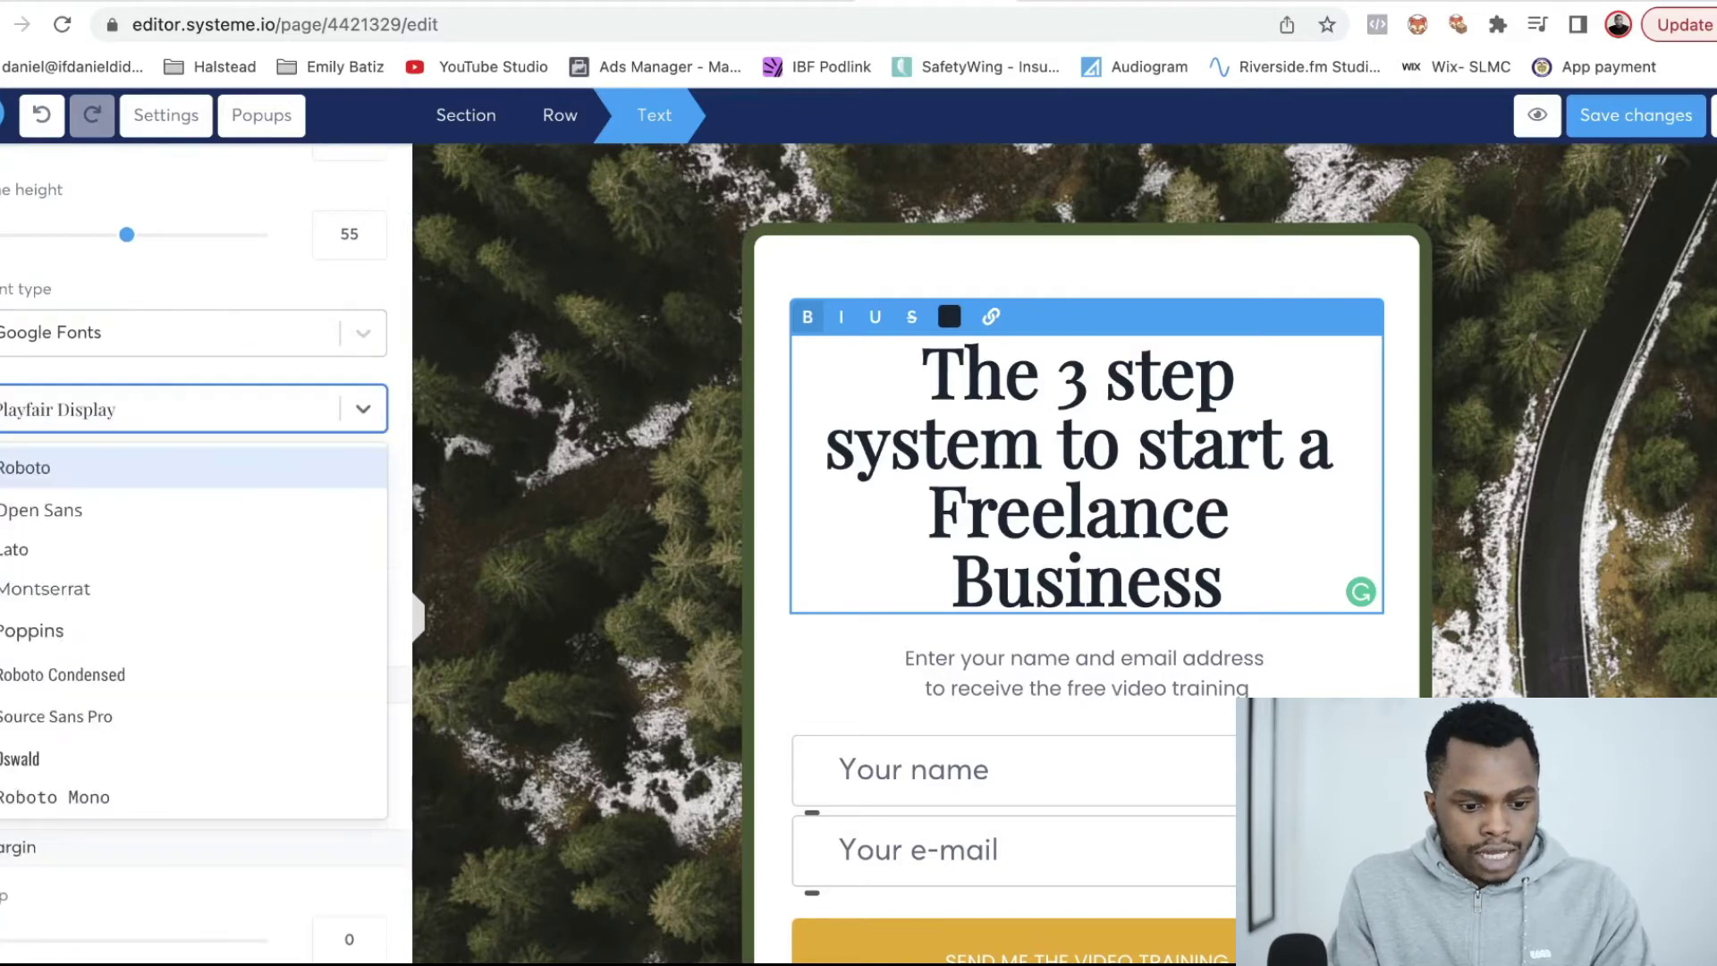
{"action": "type", "text": "Mont"}
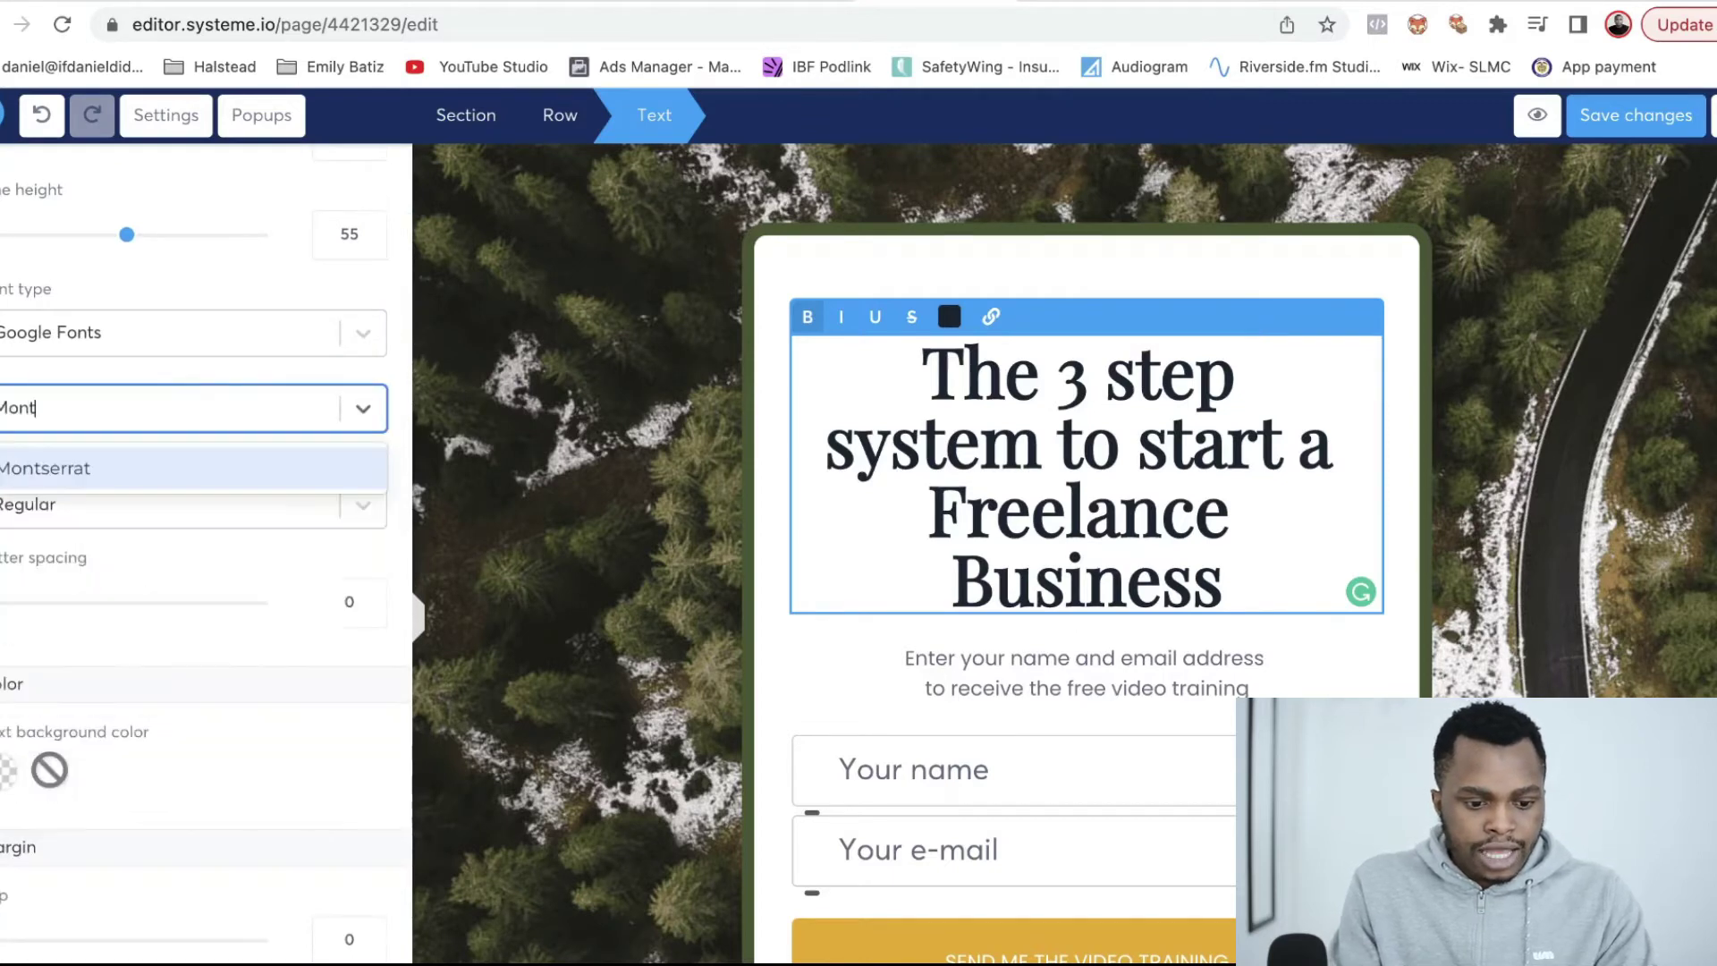
{"action": "left_click", "coordinate": [22, 483]}
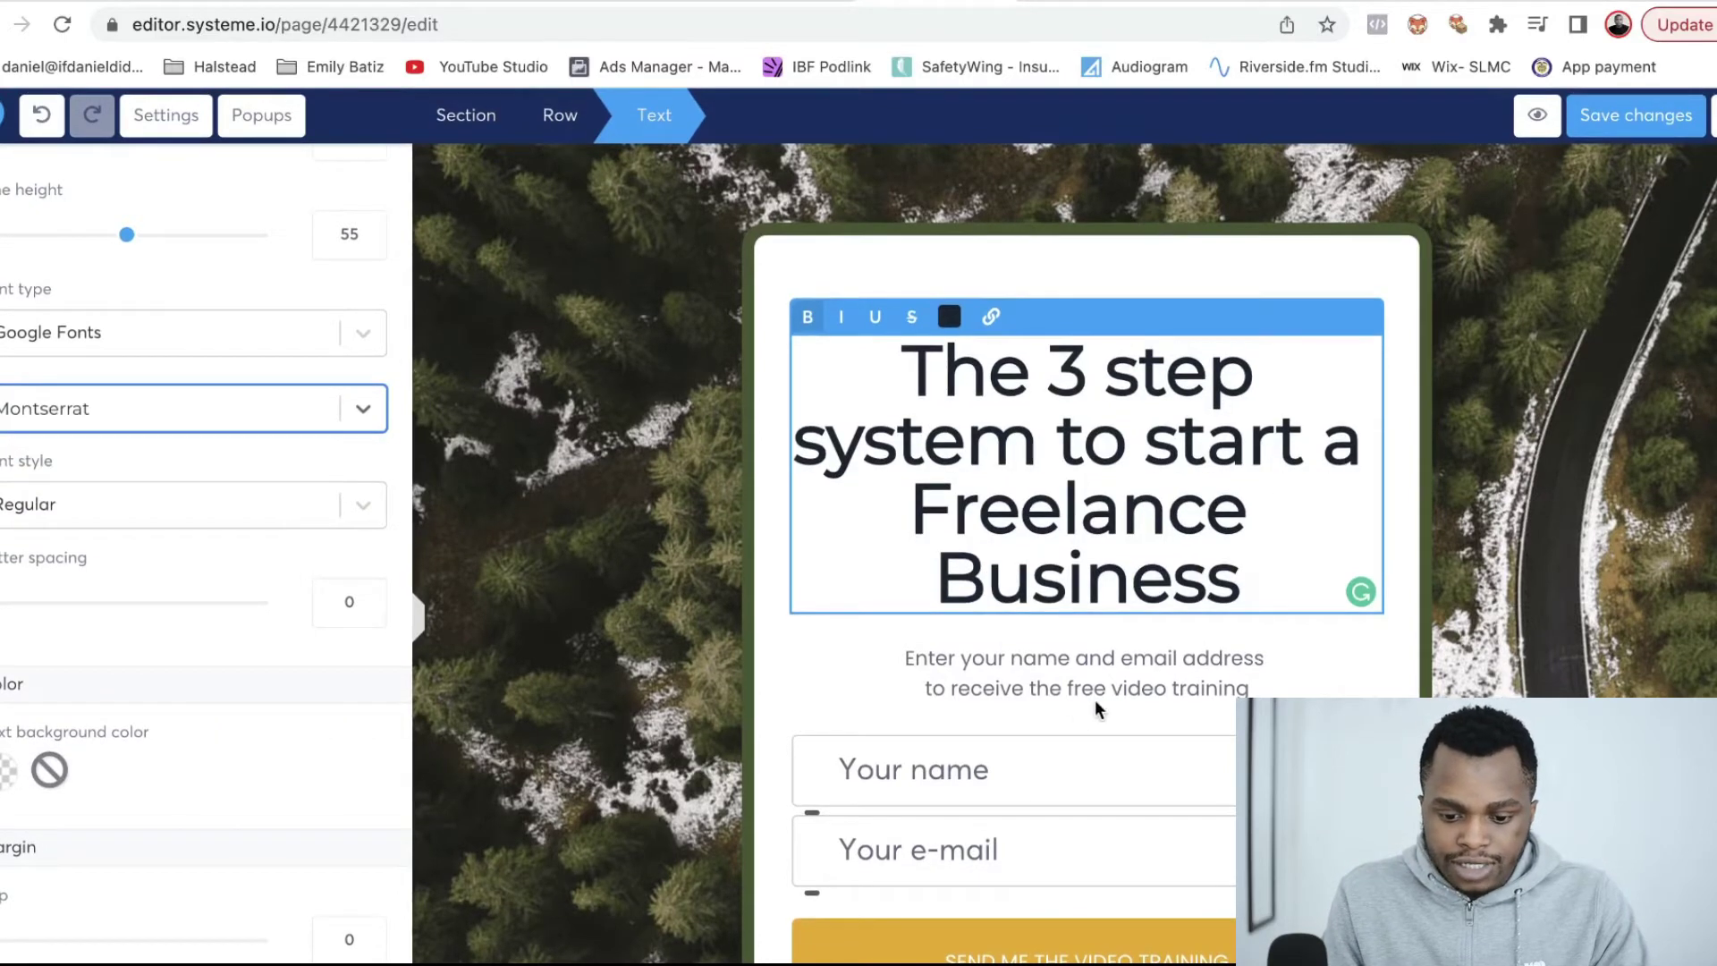
{"action": "left_click", "coordinate": [1125, 677]}
{"action": "scroll", "coordinate": [1000, 687], "scroll_direction": "down", "scroll_amount": 2}
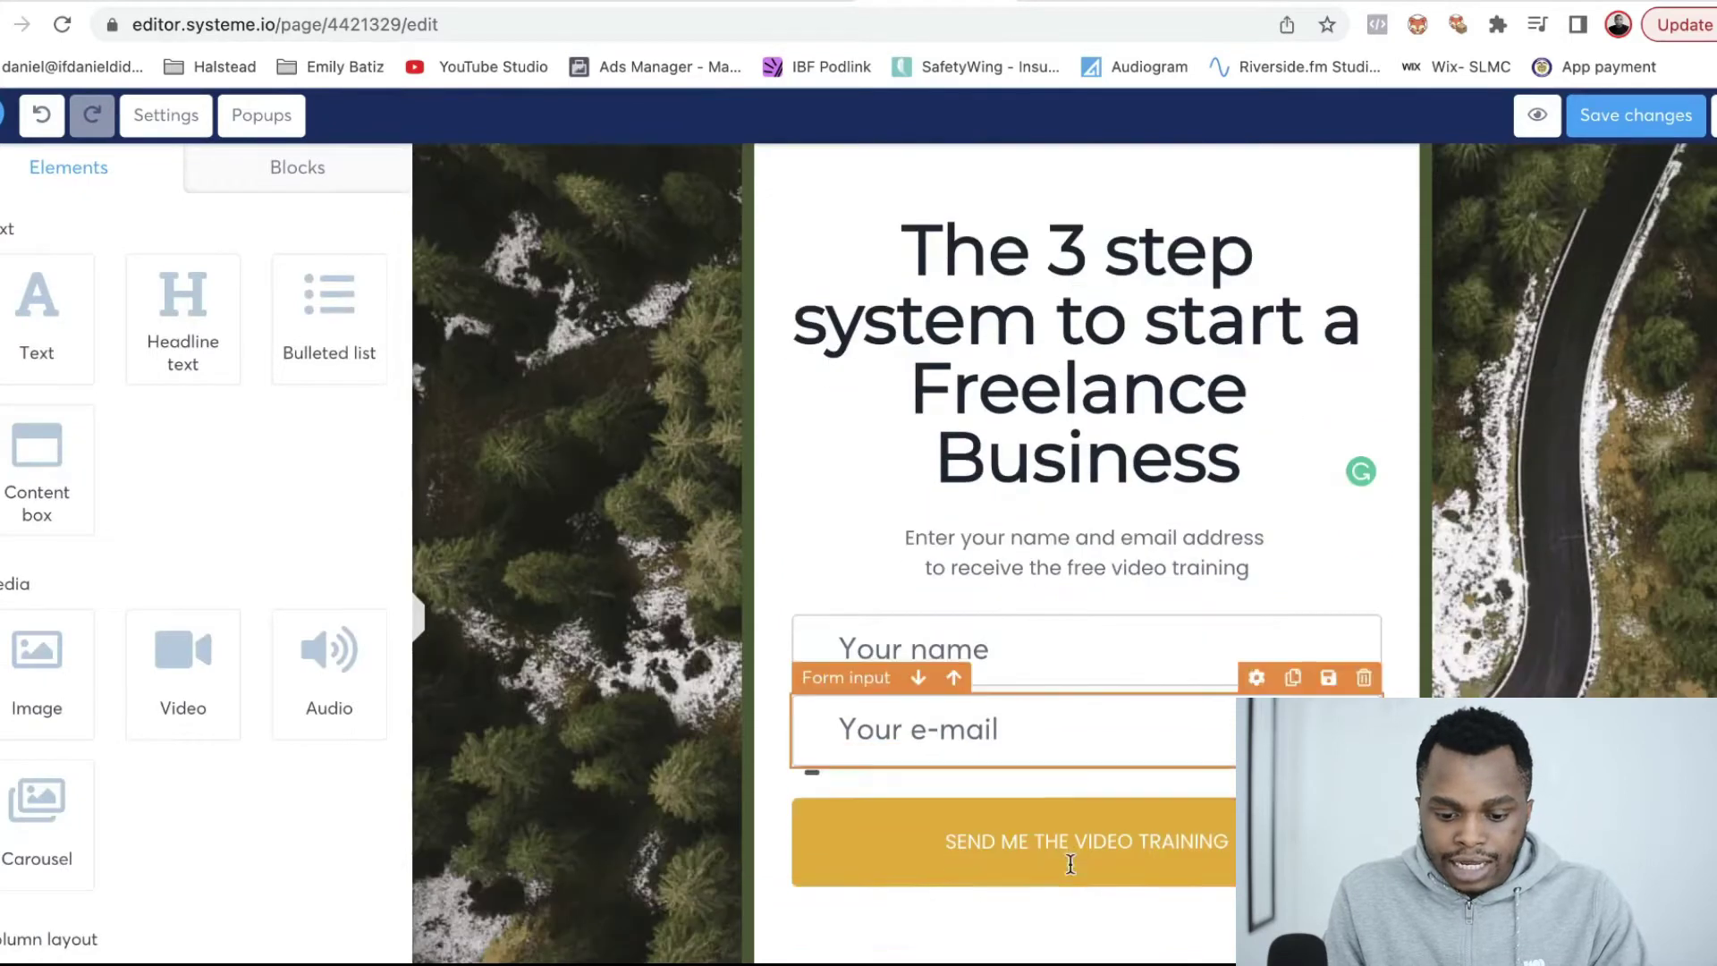
- Change the button label to 'SEND ME THE EBOOK' at font size 22
{"action": "left_click", "coordinate": [1133, 863]}
{"action": "scroll", "coordinate": [141, 686], "scroll_direction": "down", "scroll_amount": 7}
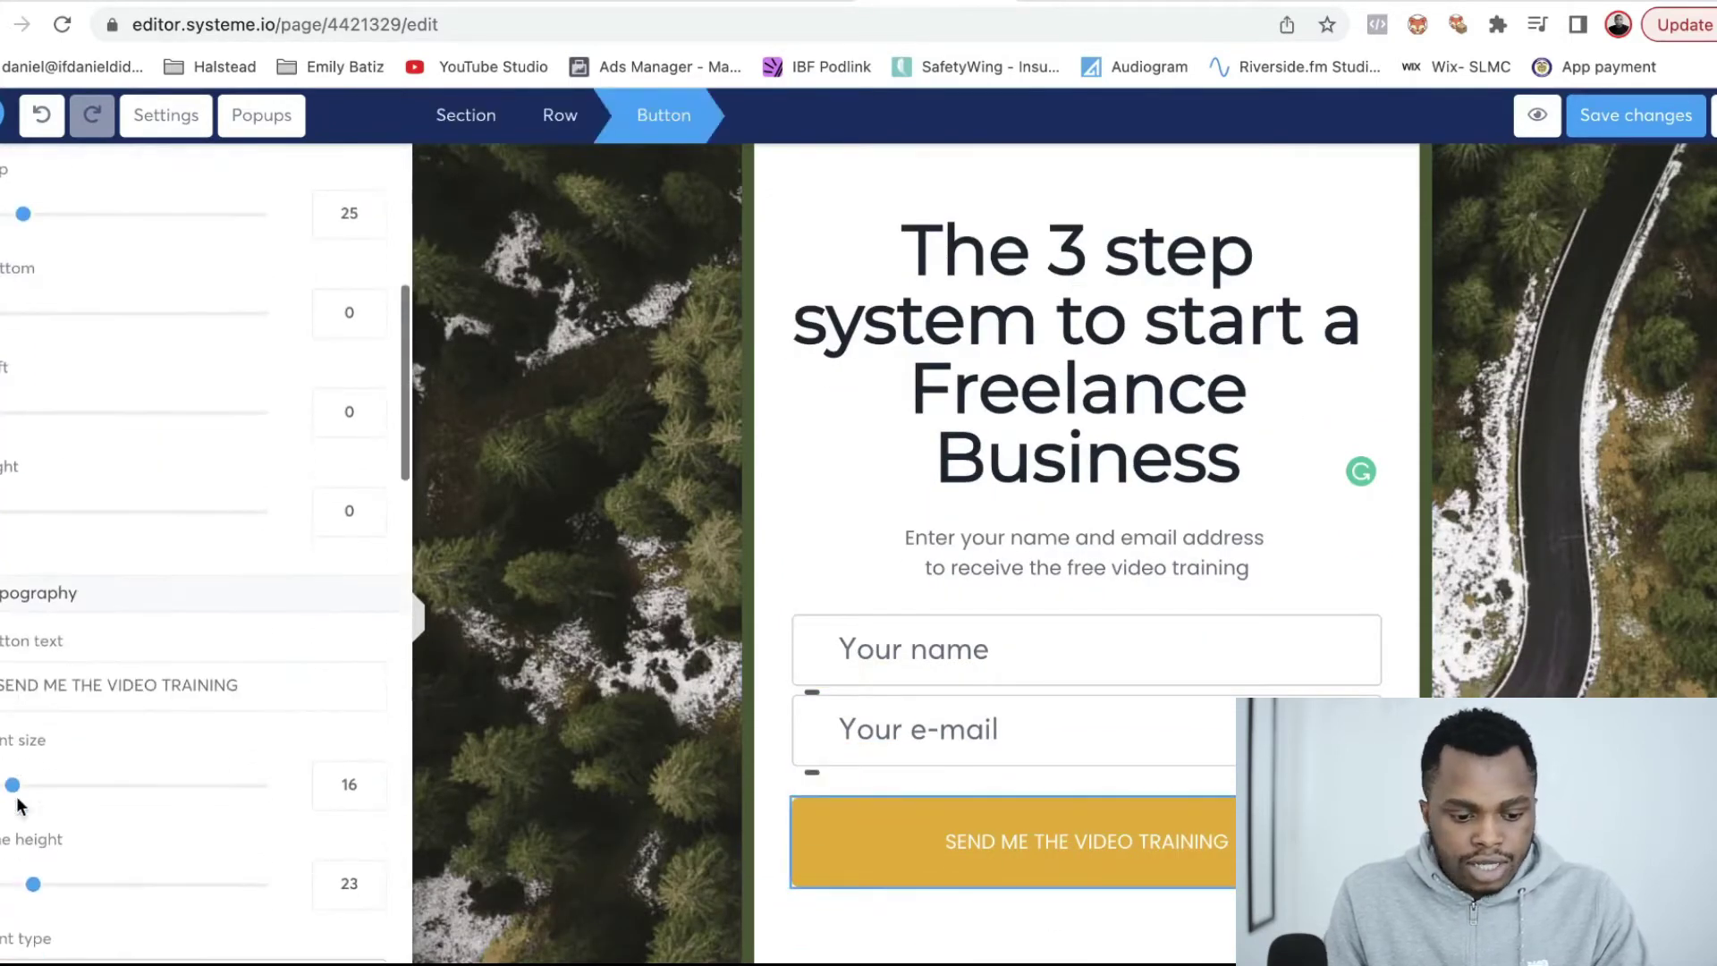
{"action": "left_click_drag", "start_coordinate": [106, 686], "coordinate": [239, 686]}
{"action": "type", "text": "EBOOK"}
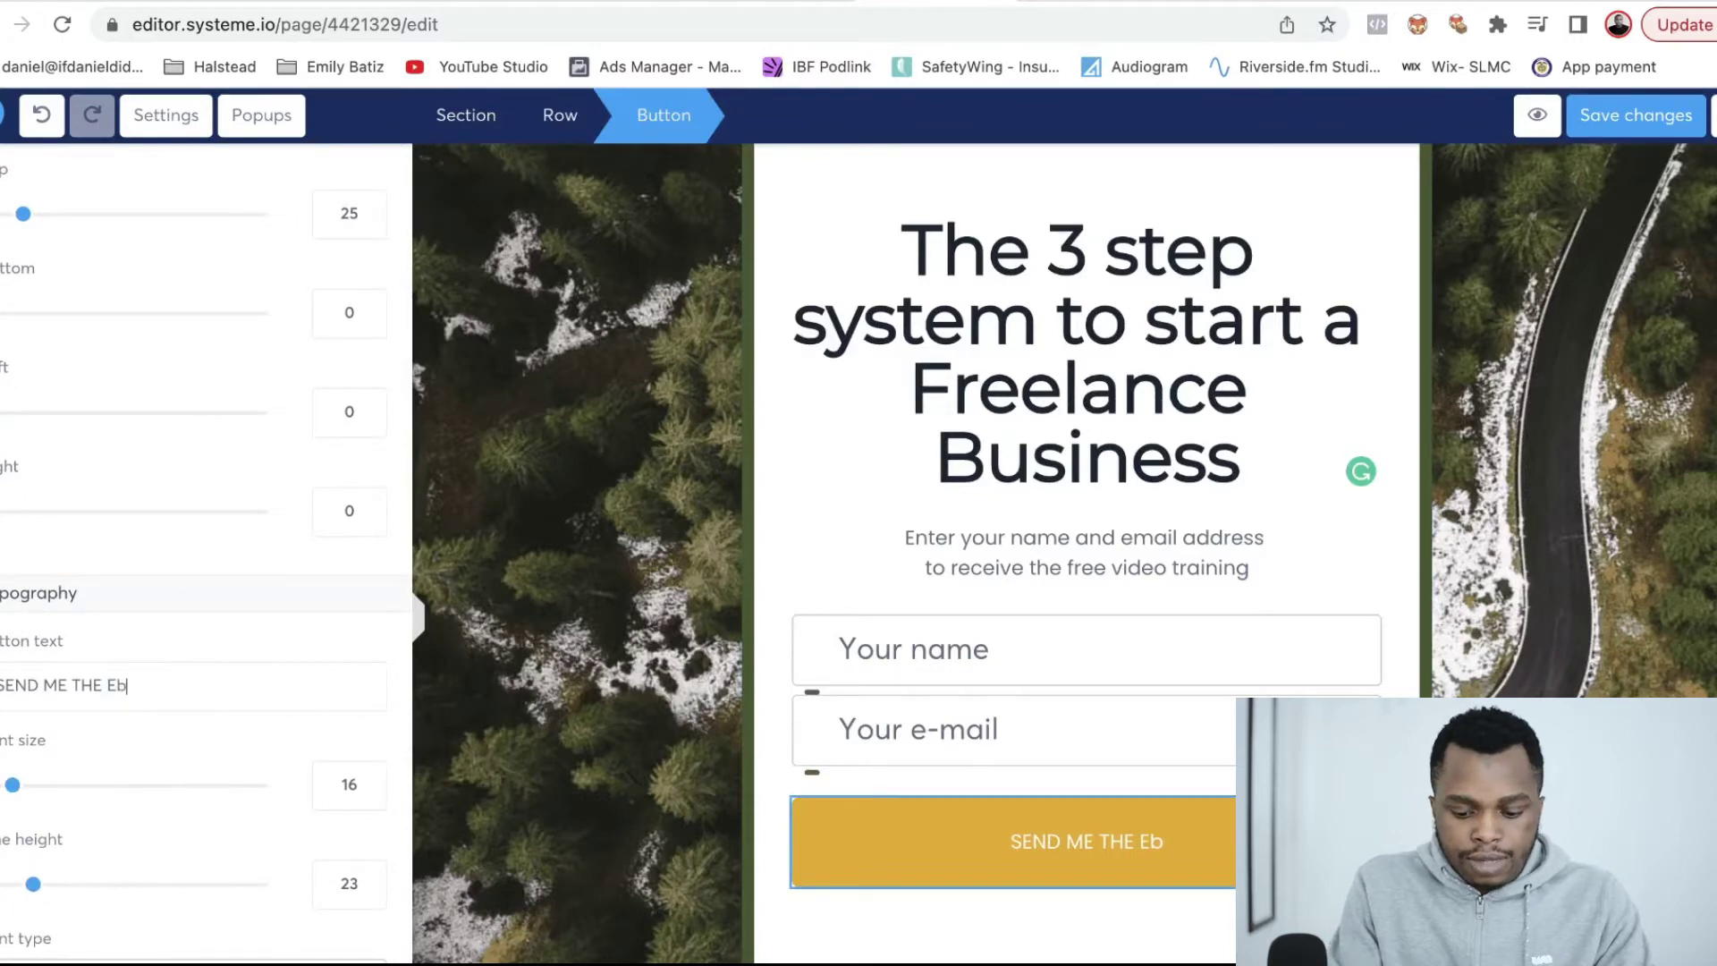
{"action": "left_click_drag", "start_coordinate": [14, 791], "coordinate": [29, 797]}
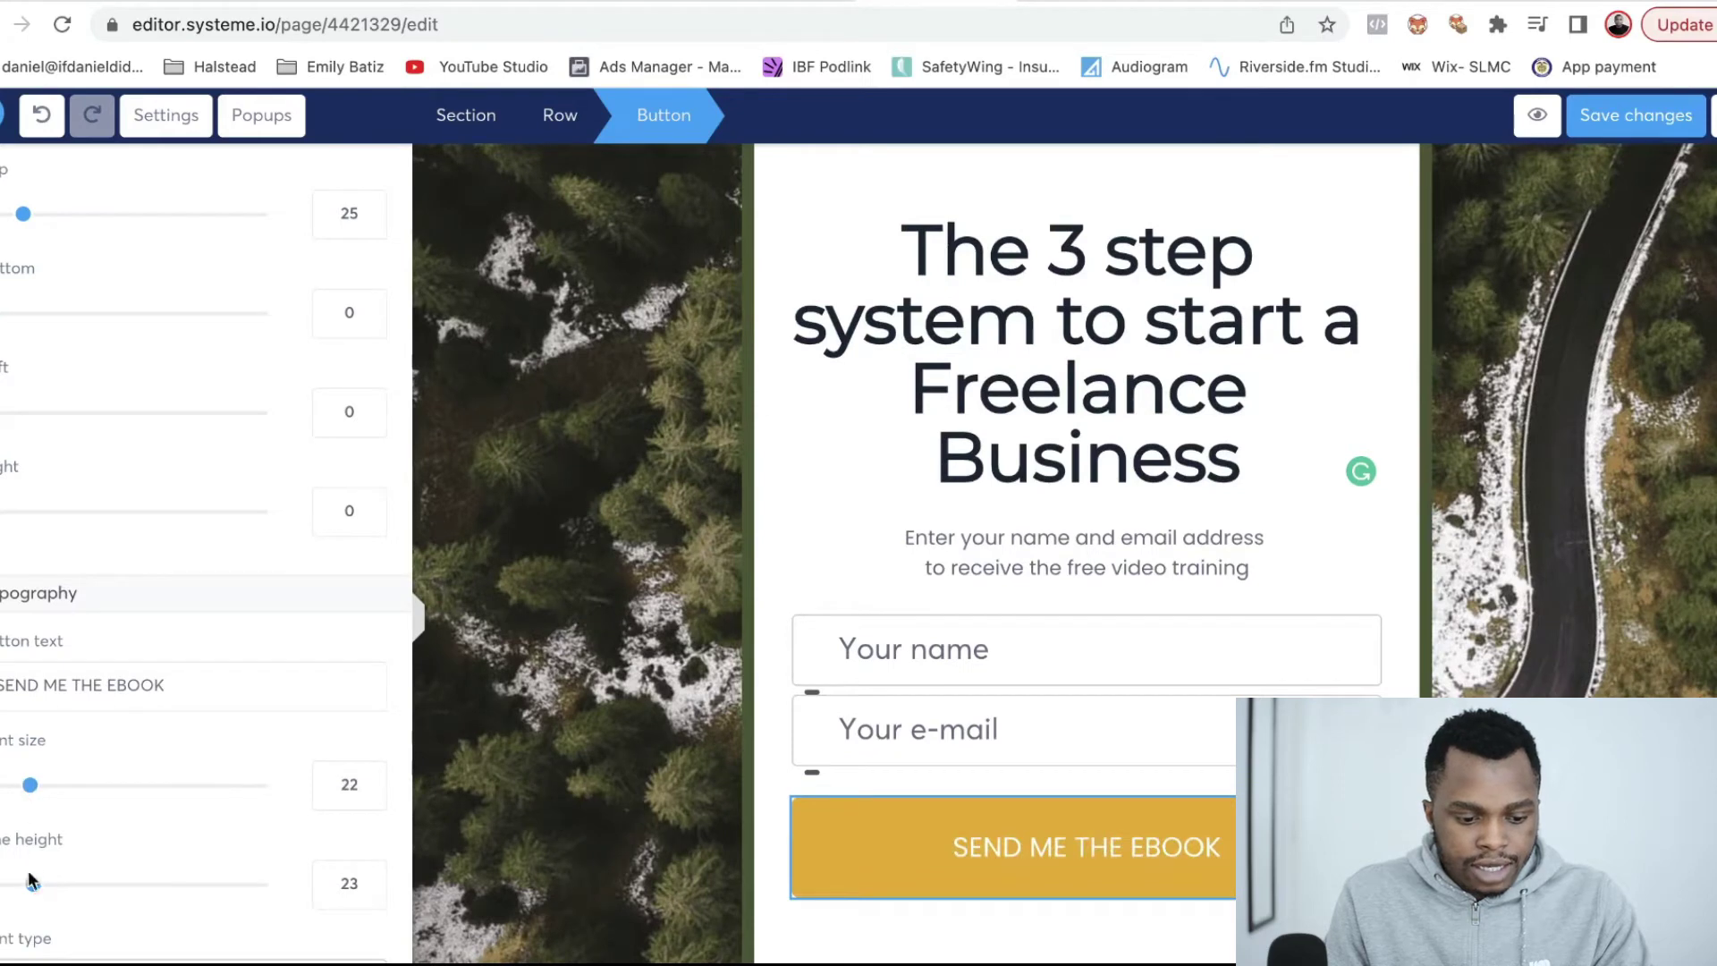
- Give the opt-in button a red background instead of yellow
{"action": "scroll", "coordinate": [147, 894], "scroll_direction": "down", "scroll_amount": 4}
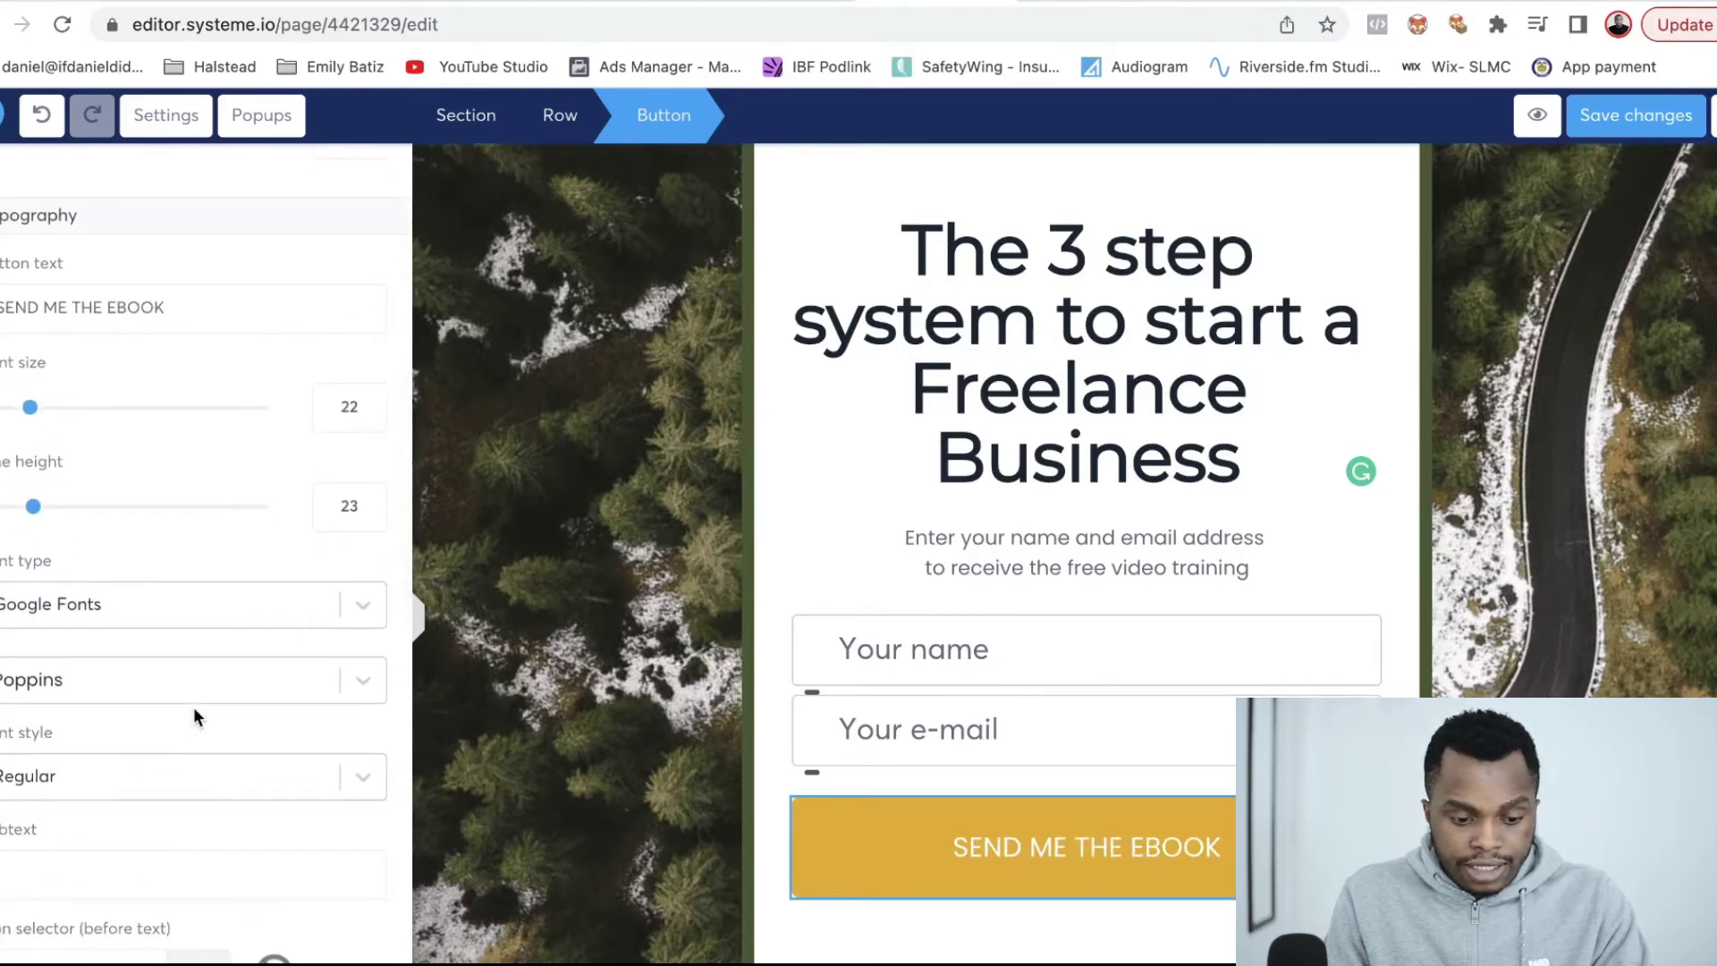
{"action": "scroll", "coordinate": [170, 829], "scroll_direction": "down", "scroll_amount": 7}
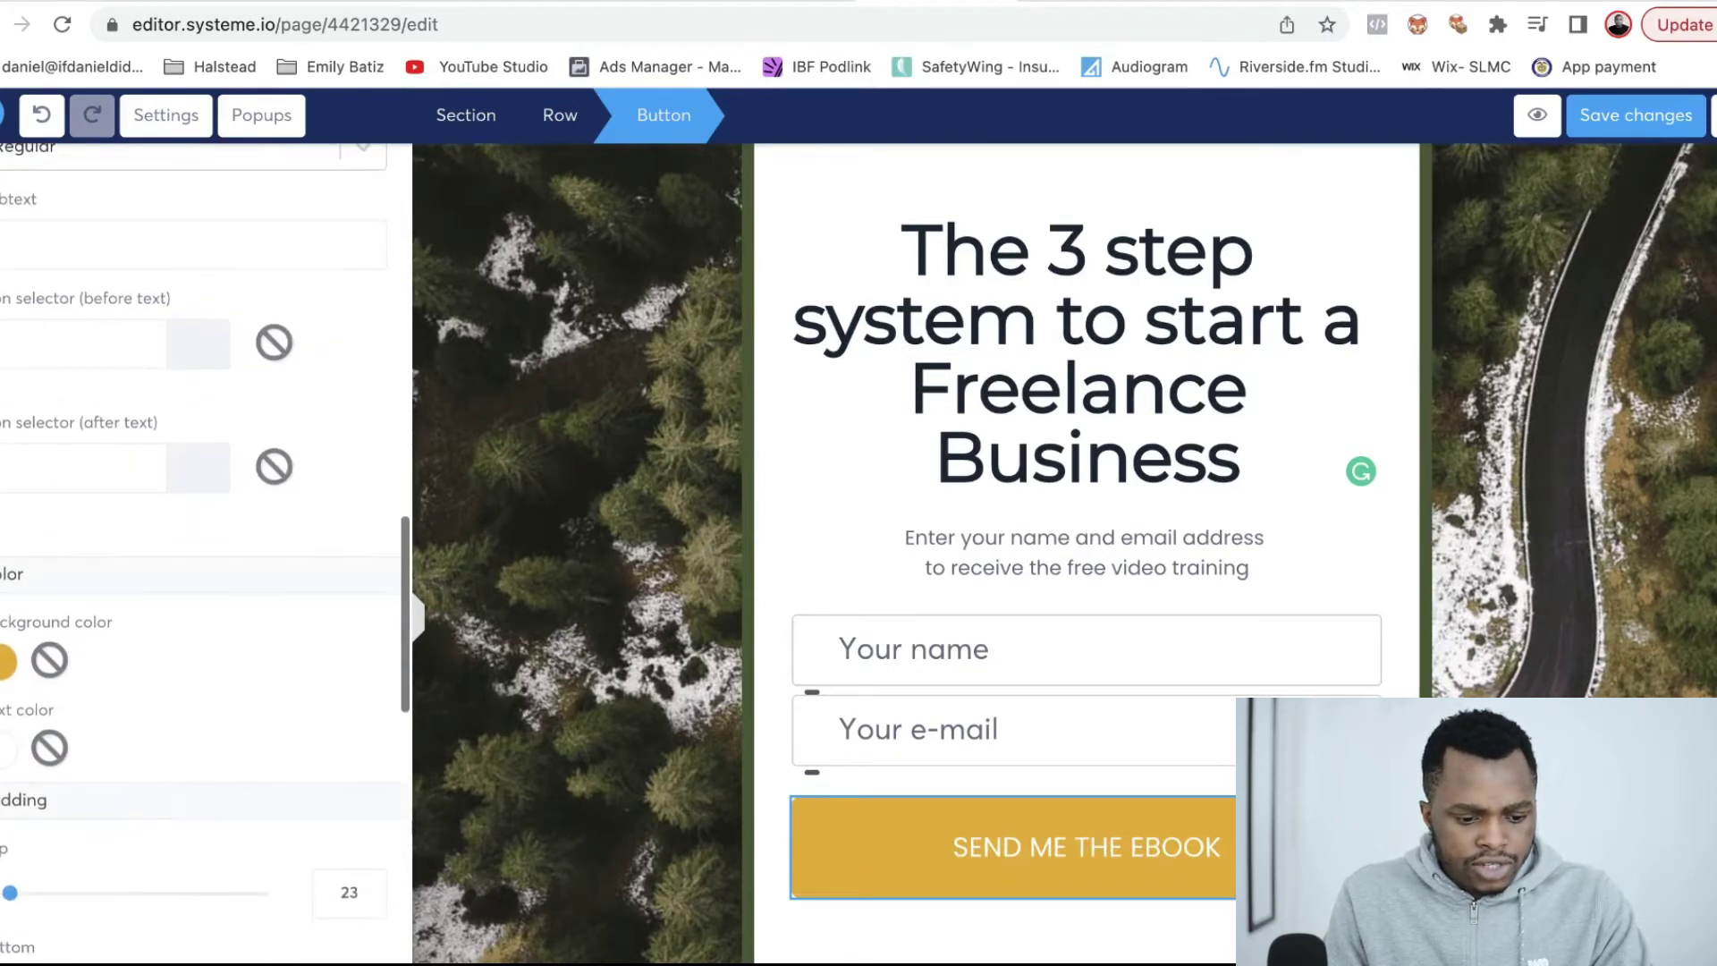
{"action": "left_click", "coordinate": [7, 660]}
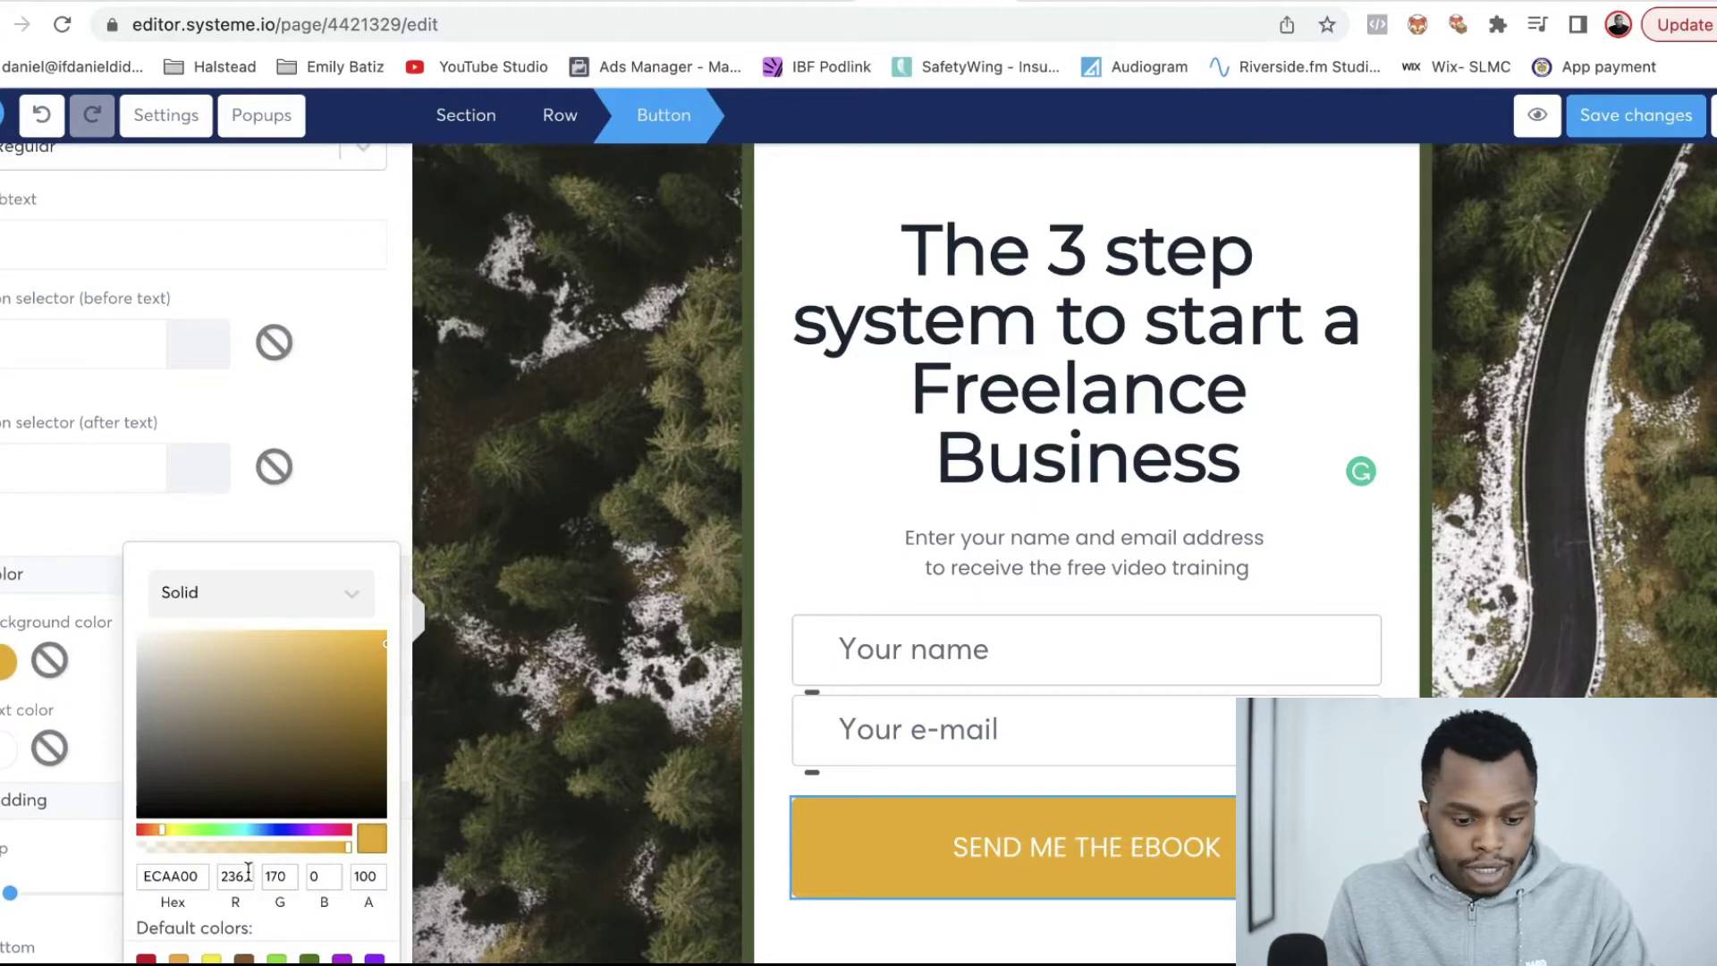
{"action": "scroll", "coordinate": [161, 872], "scroll_direction": "down", "scroll_amount": 1}
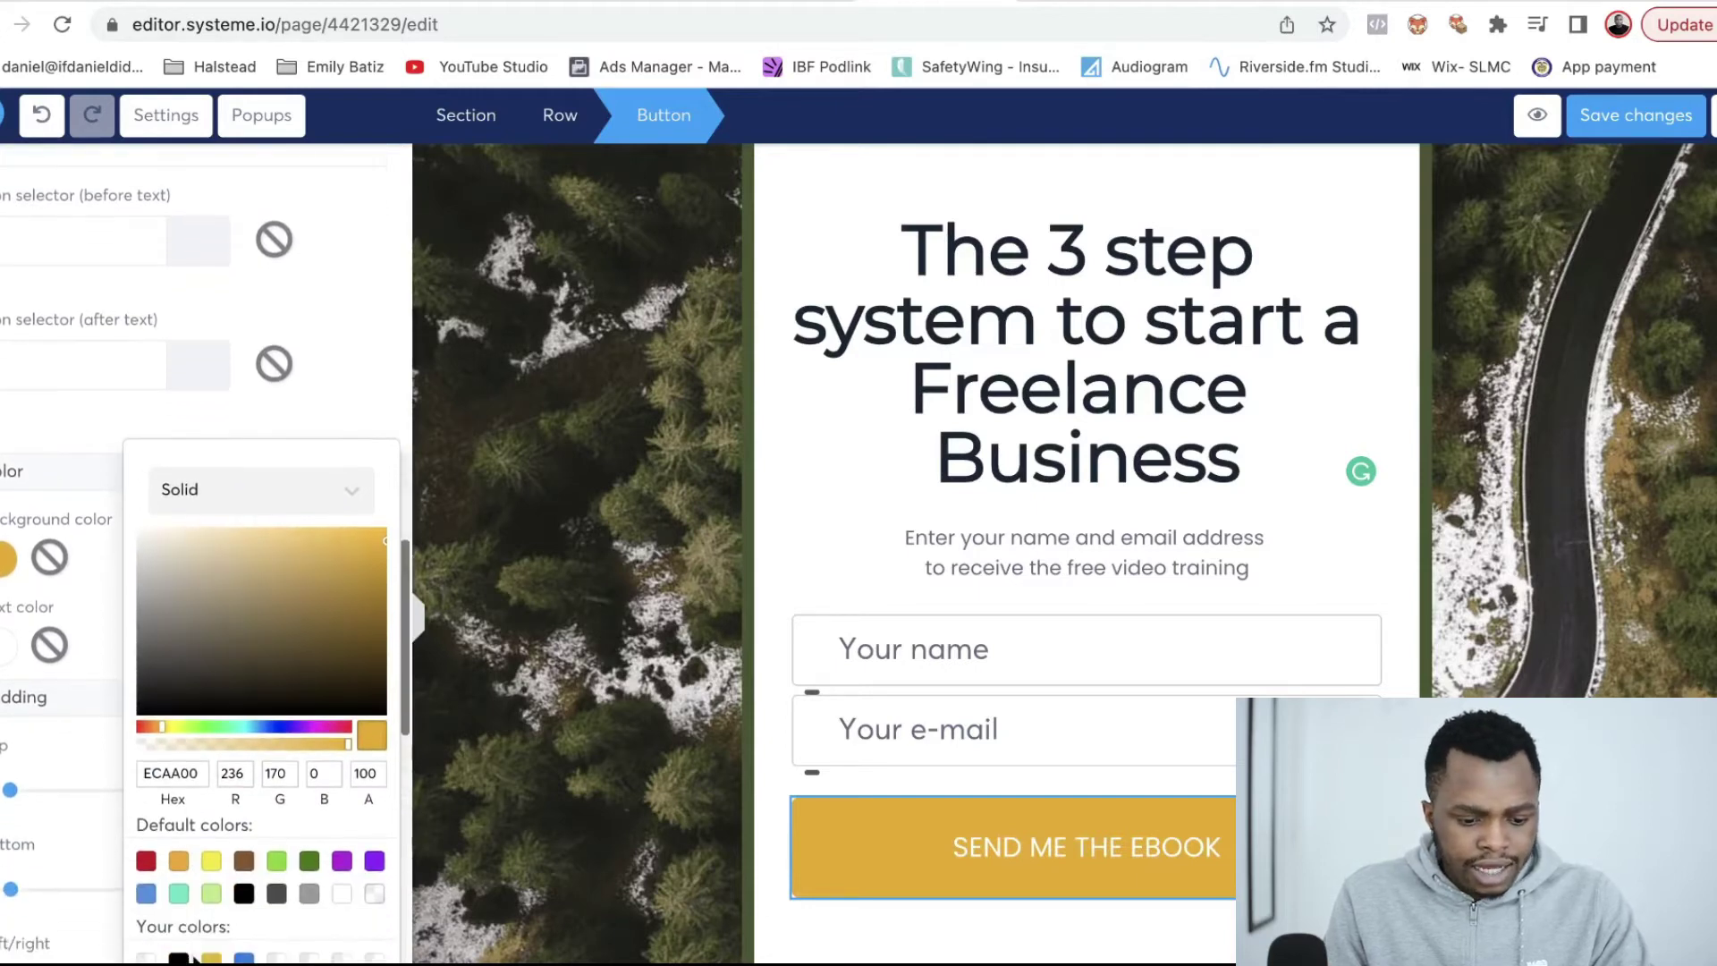
{"action": "left_click", "coordinate": [148, 861]}
{"action": "left_click", "coordinate": [1190, 748]}
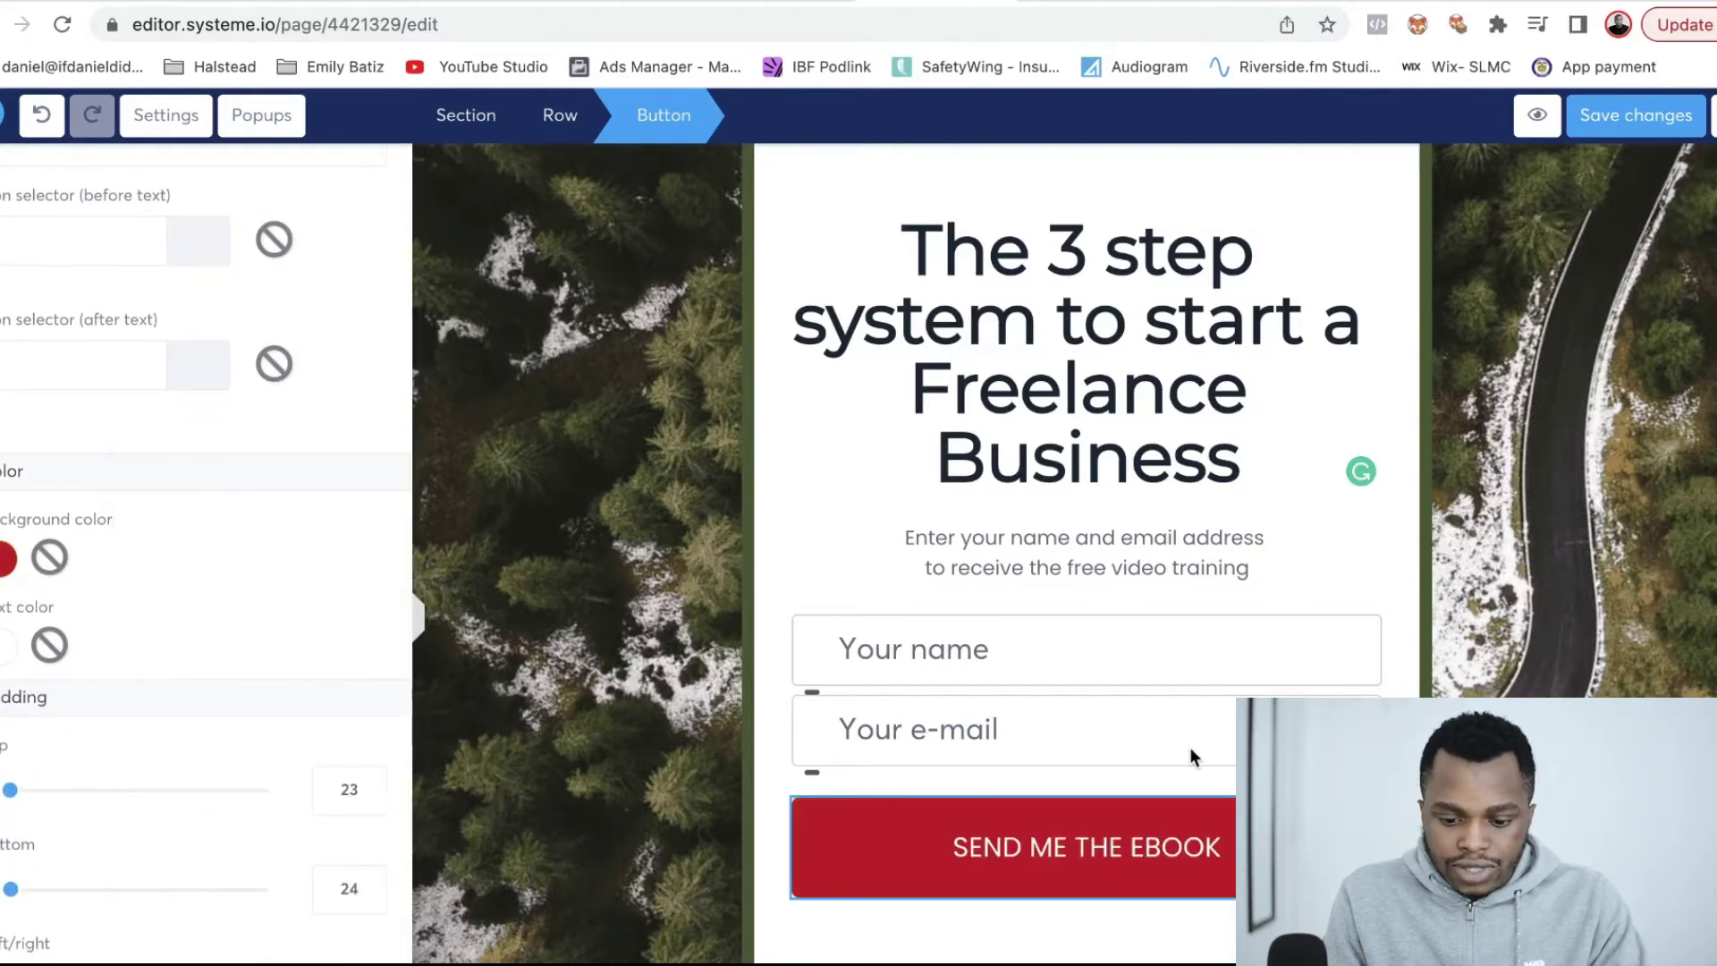
{"action": "scroll", "coordinate": [36, 760], "scroll_direction": "down", "scroll_amount": 1}
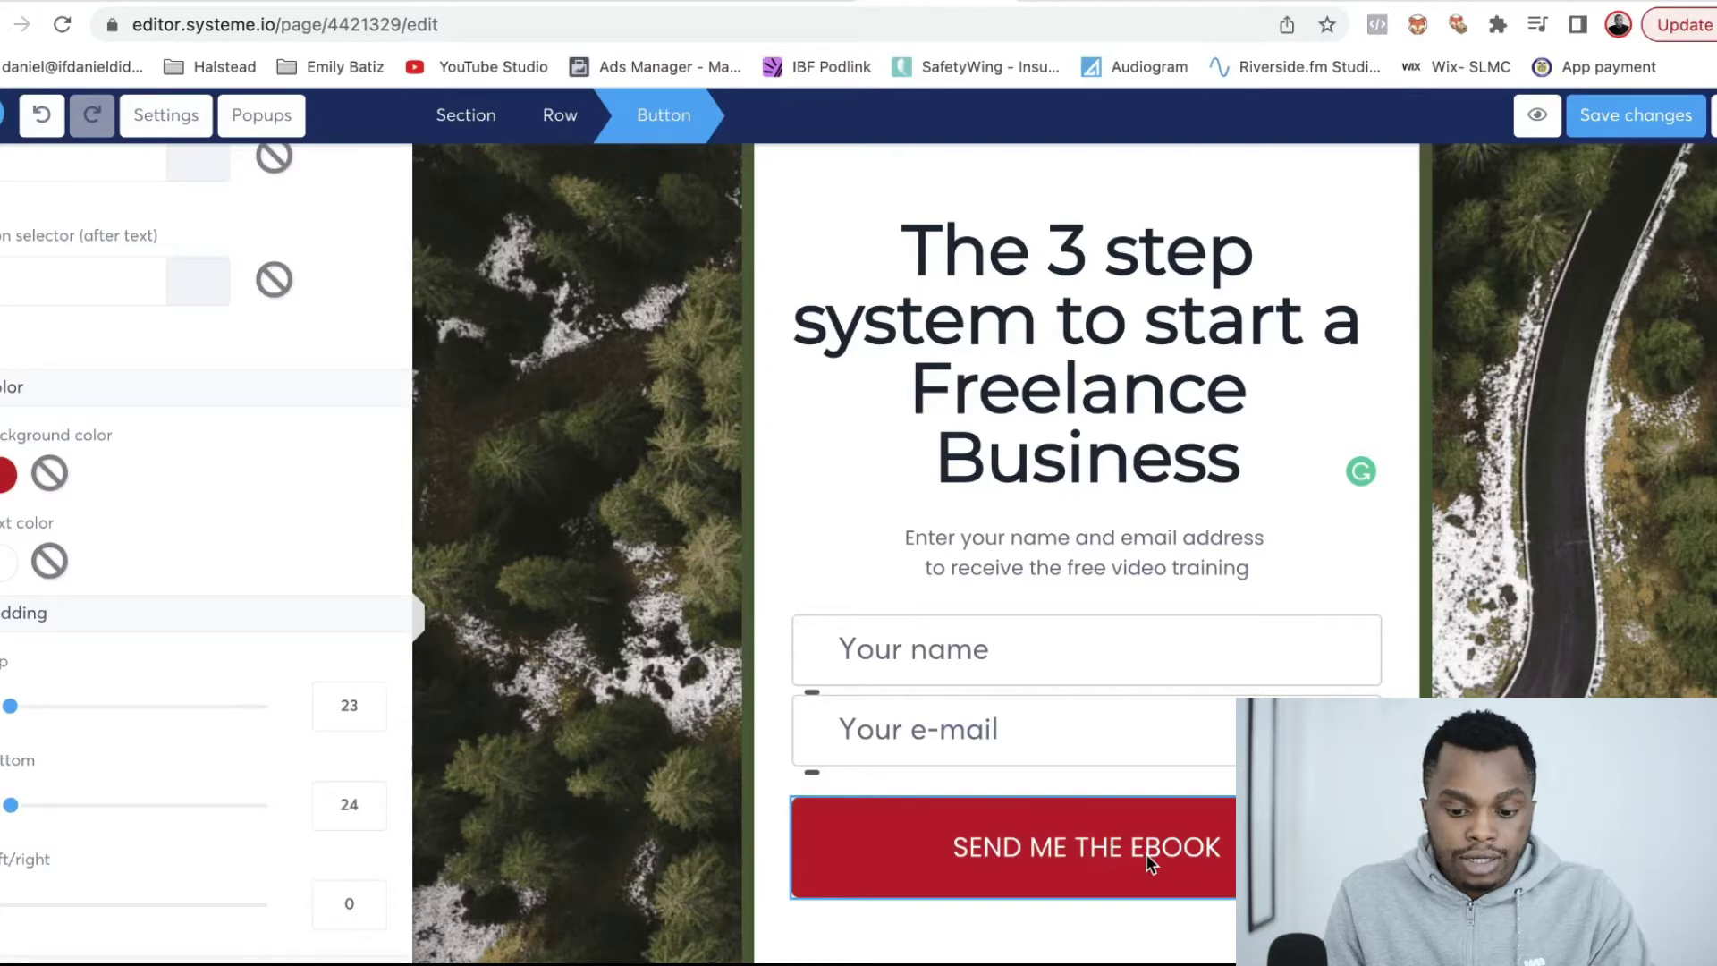
{"action": "scroll", "coordinate": [138, 818], "scroll_direction": "down", "scroll_amount": 10}
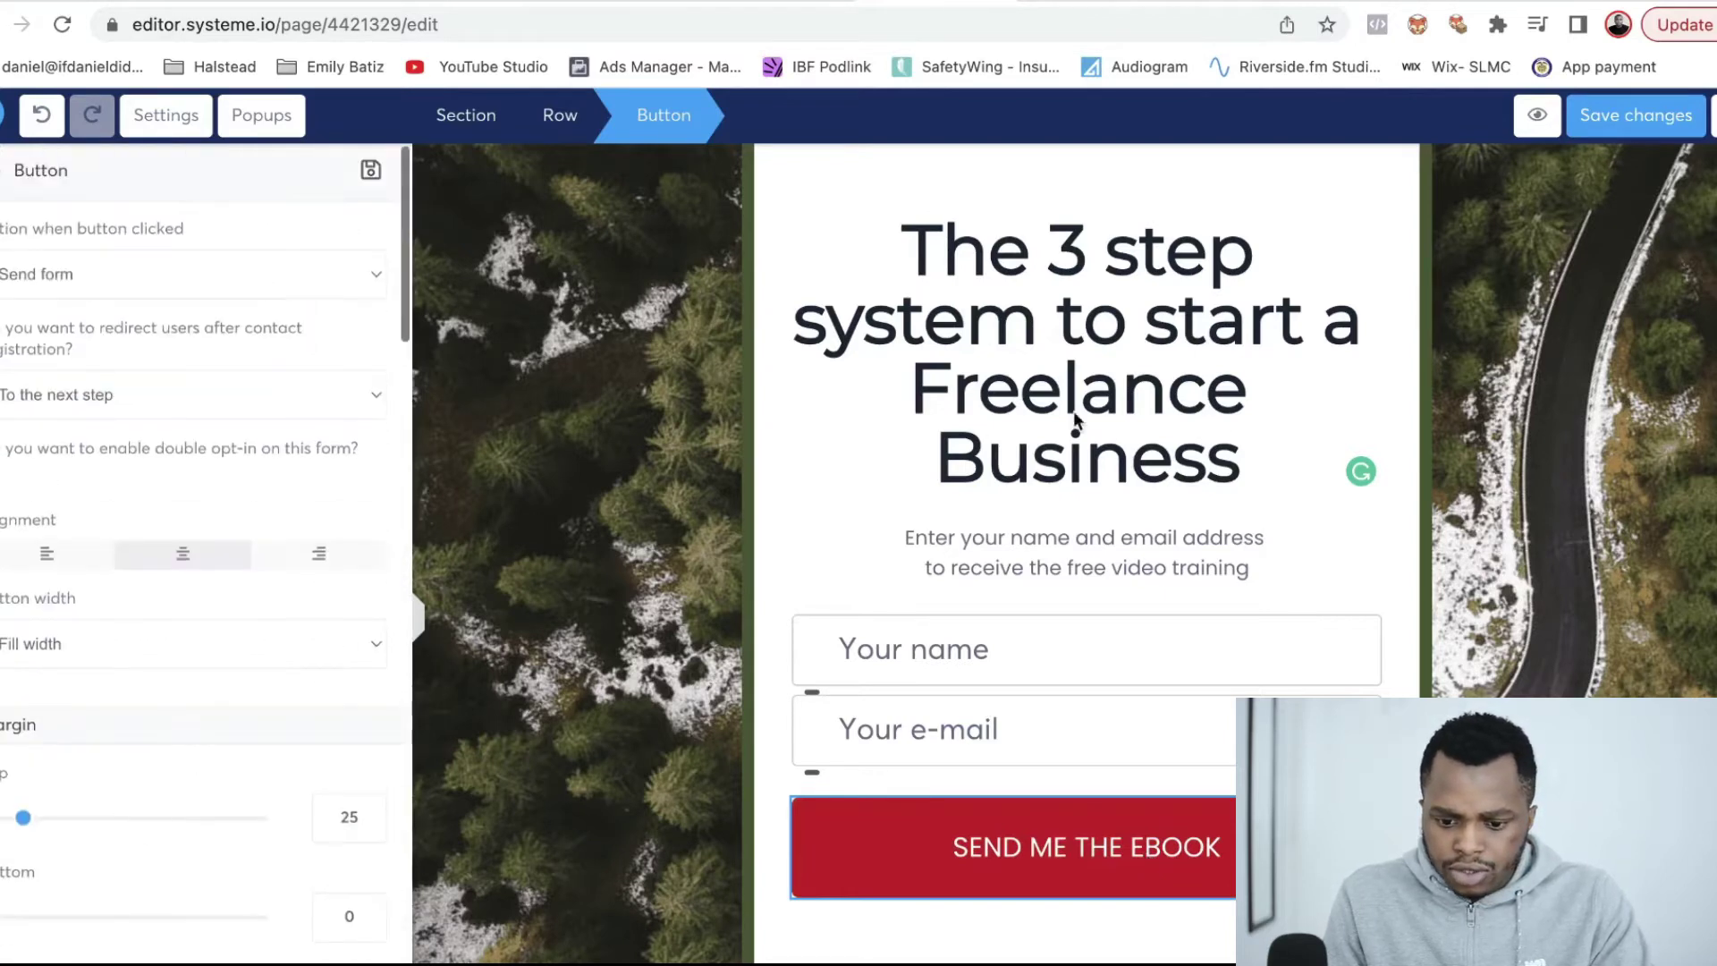
{"action": "left_click", "coordinate": [647, 324]}
{"action": "scroll", "coordinate": [647, 324], "scroll_direction": "up", "scroll_amount": 2}
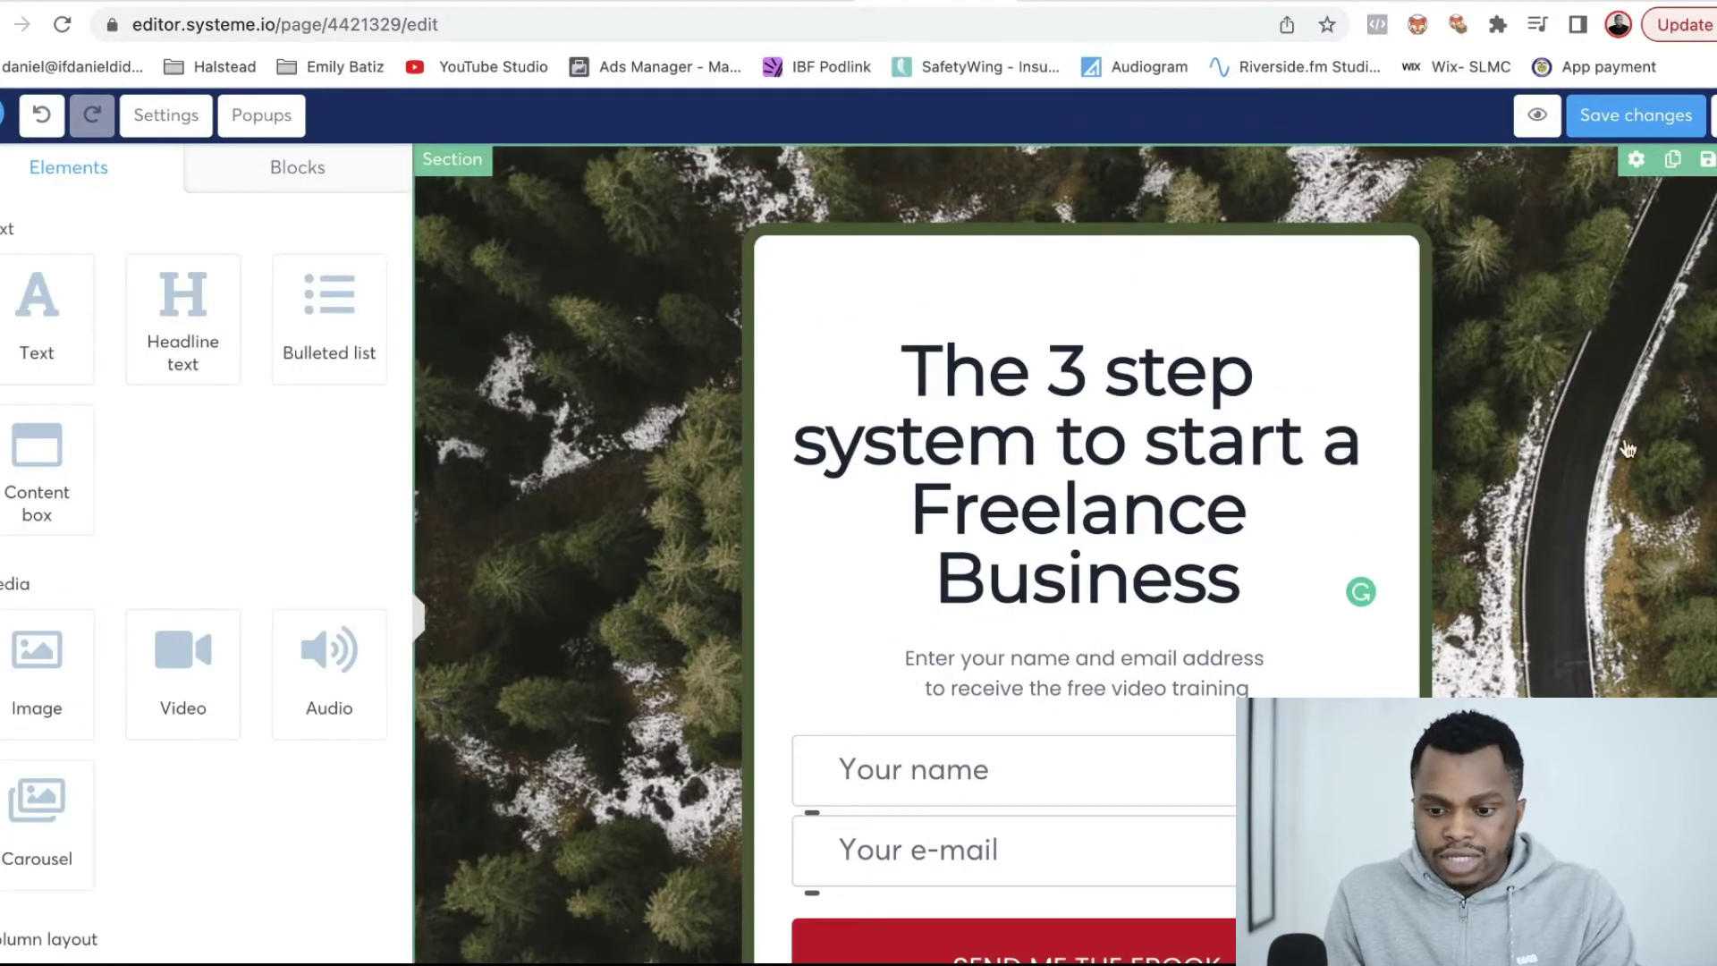
{"action": "left_click", "coordinate": [452, 159]}
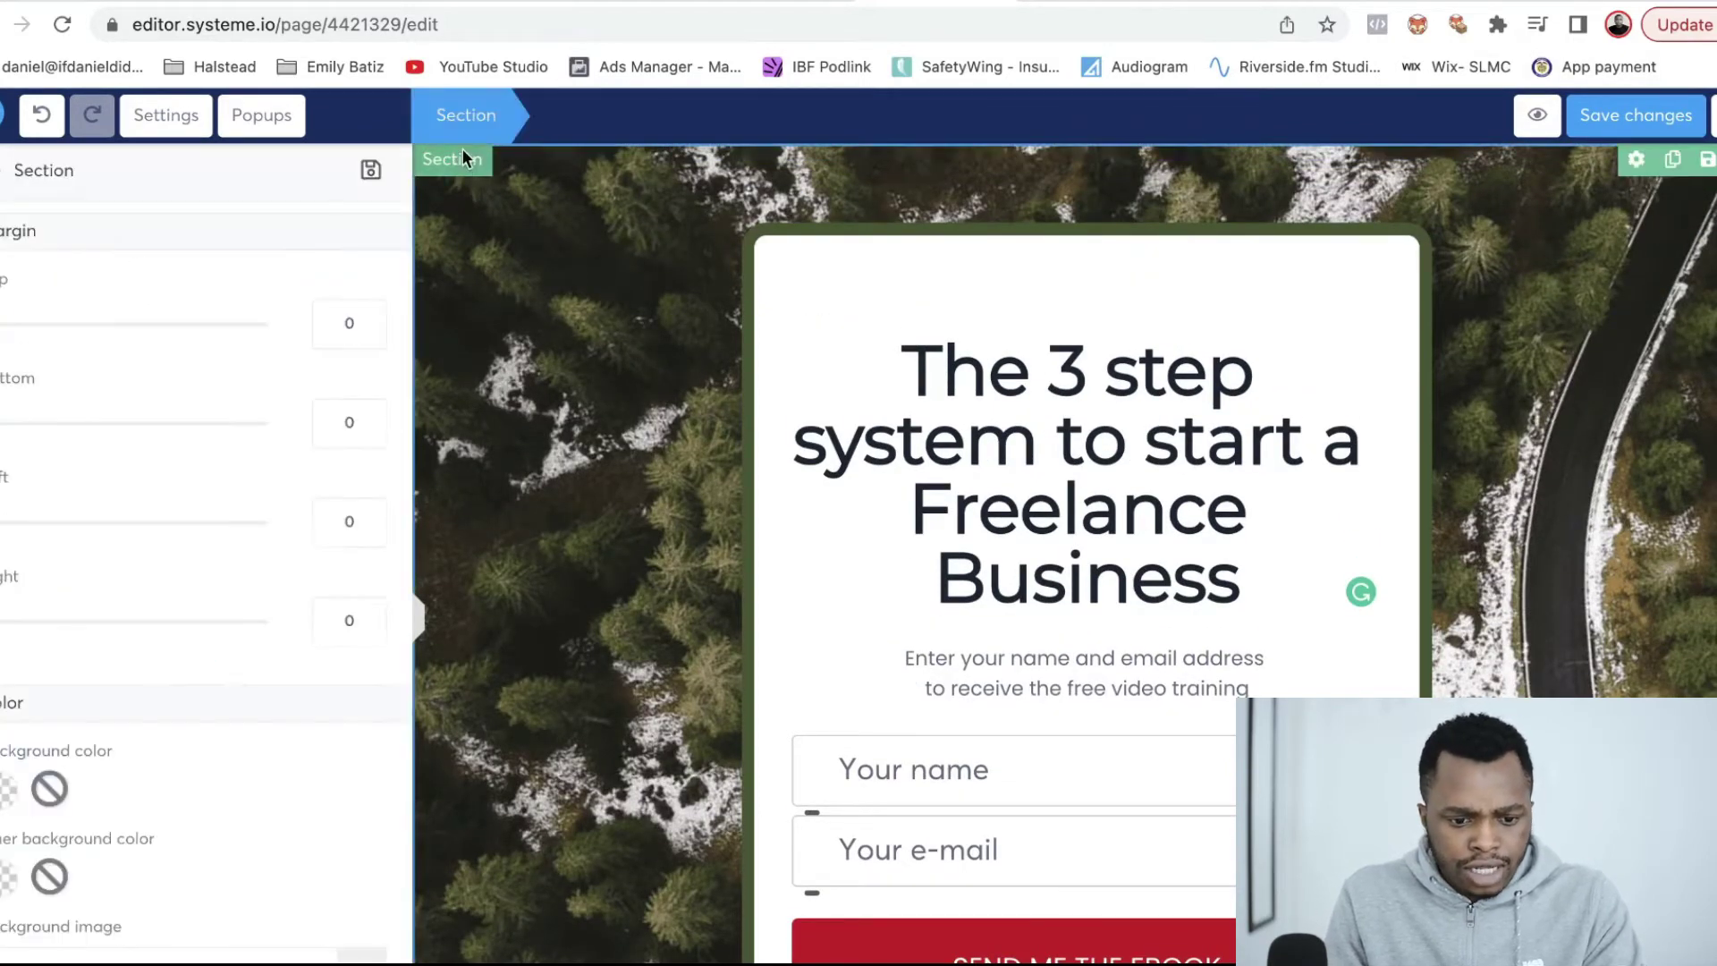
{"action": "scroll", "coordinate": [90, 771], "scroll_direction": "down", "scroll_amount": 3}
{"action": "scroll", "coordinate": [90, 771], "scroll_direction": "down", "scroll_amount": 3}
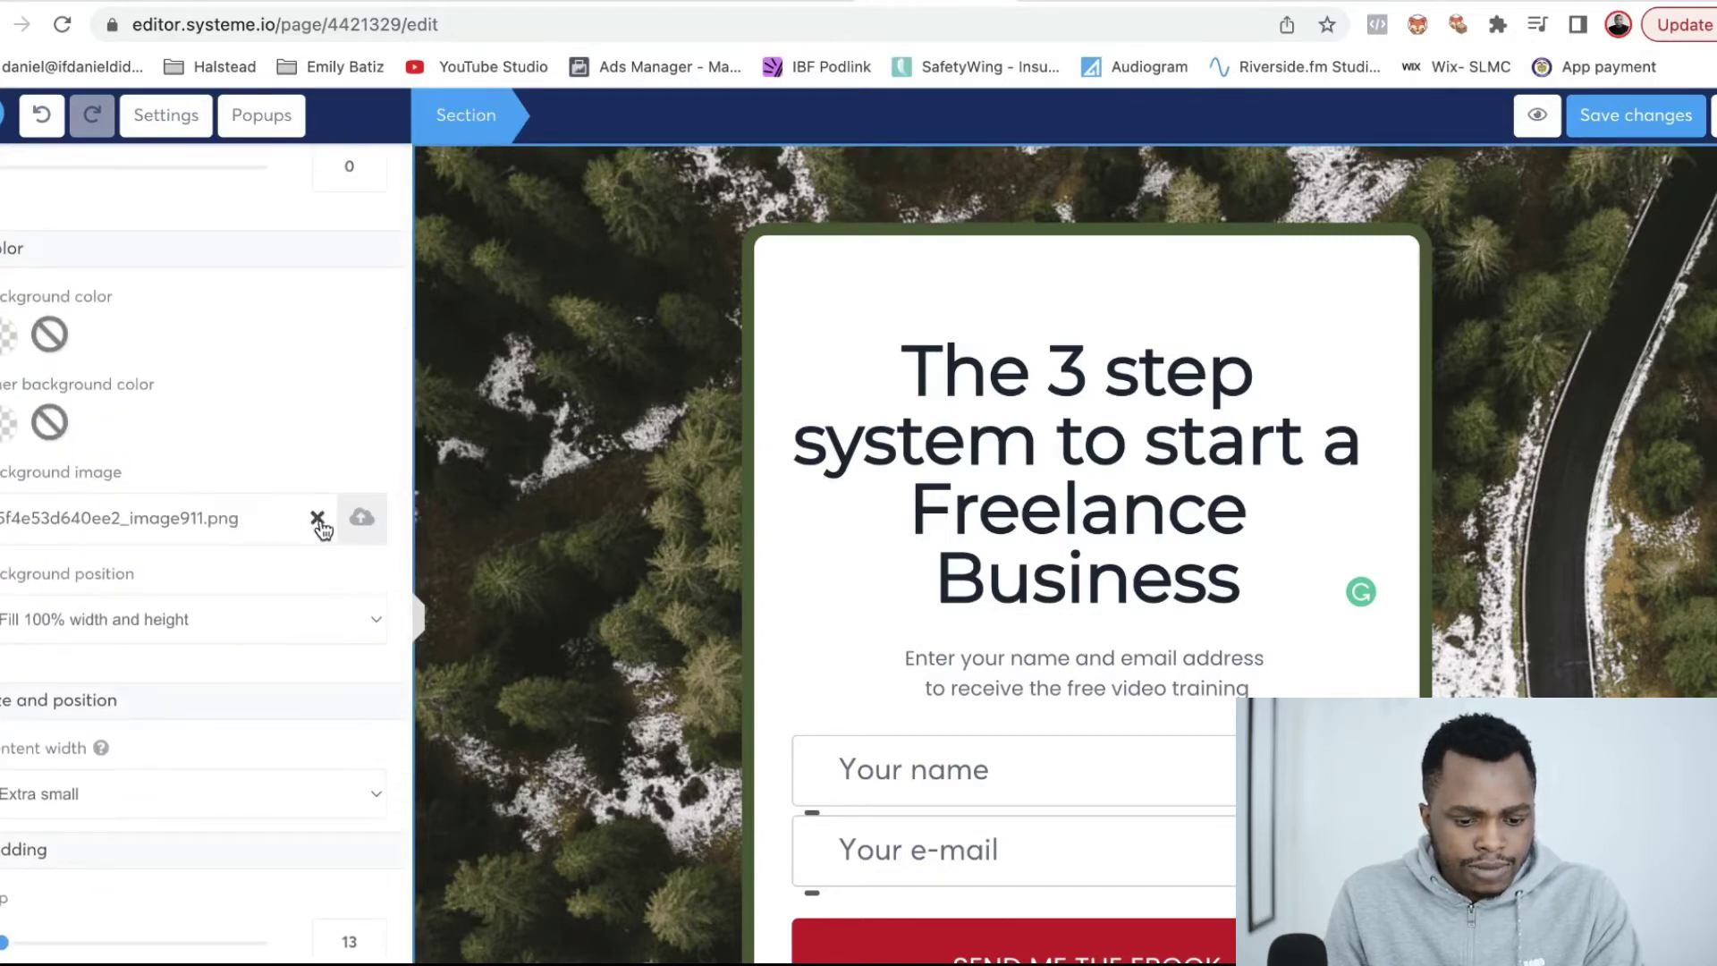
{"action": "left_click", "coordinate": [317, 518]}
{"action": "left_click", "coordinate": [357, 522]}
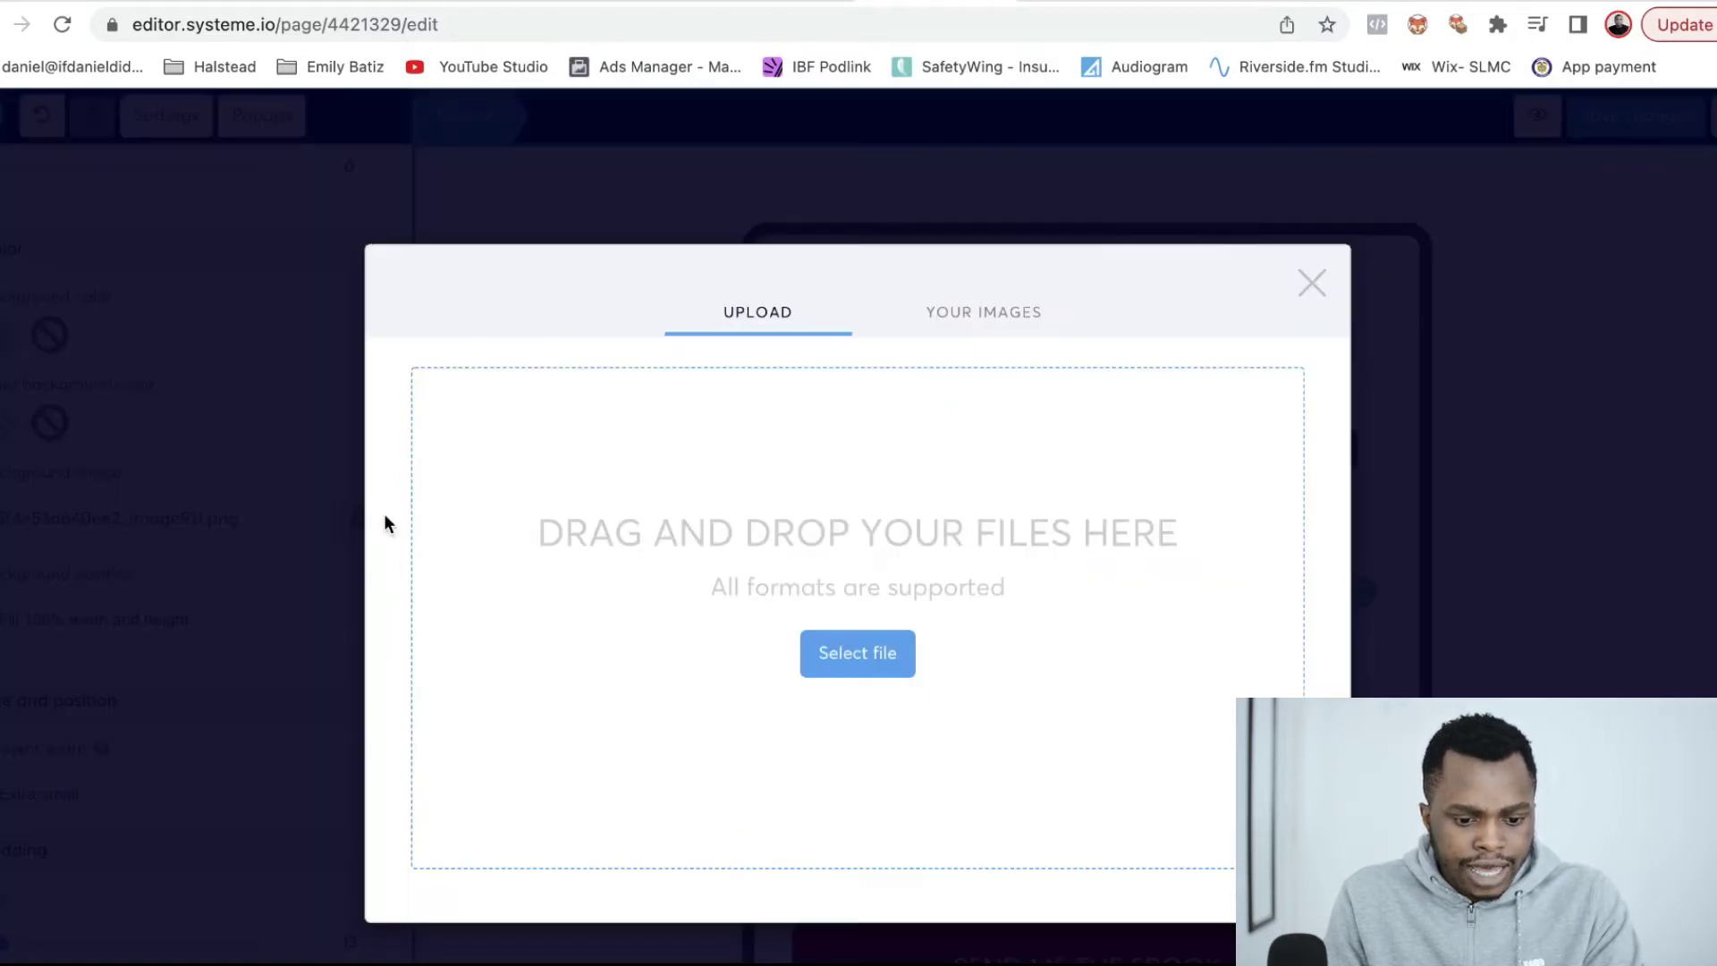
{"action": "left_click", "coordinate": [989, 329]}
{"action": "scroll", "coordinate": [752, 584], "scroll_direction": "down", "scroll_amount": 3}
{"action": "scroll", "coordinate": [749, 584], "scroll_direction": "up", "scroll_amount": 3}
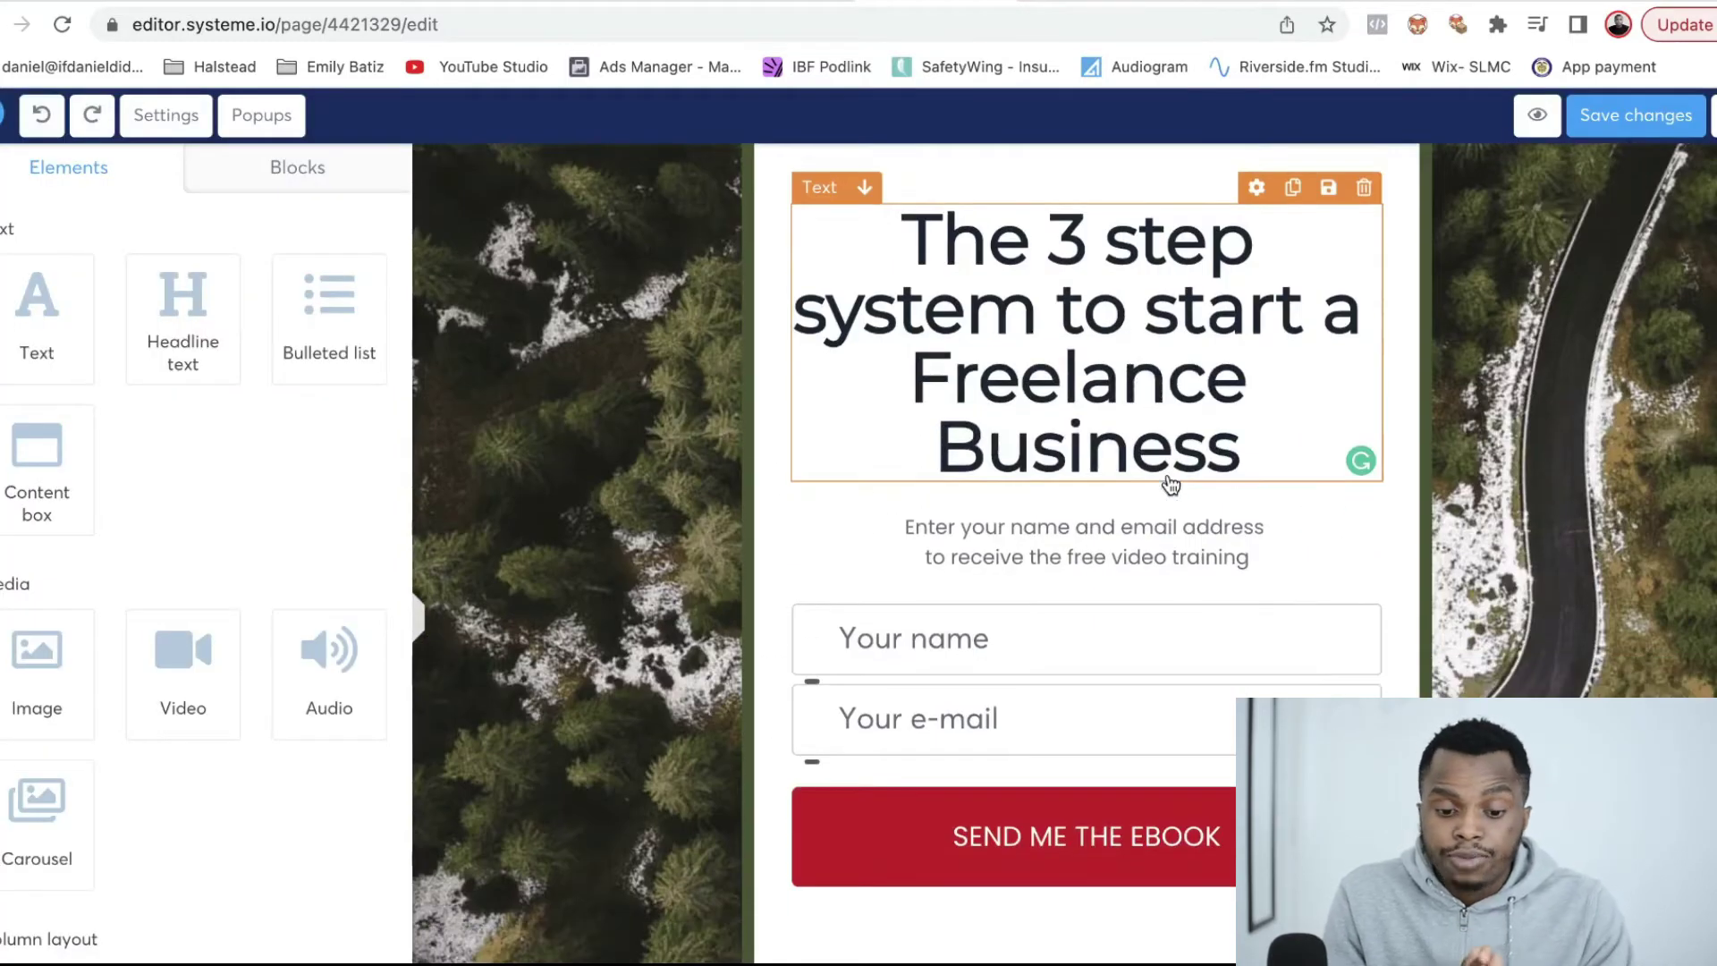
{"action": "scroll", "coordinate": [1171, 484], "scroll_direction": "up", "scroll_amount": 2}
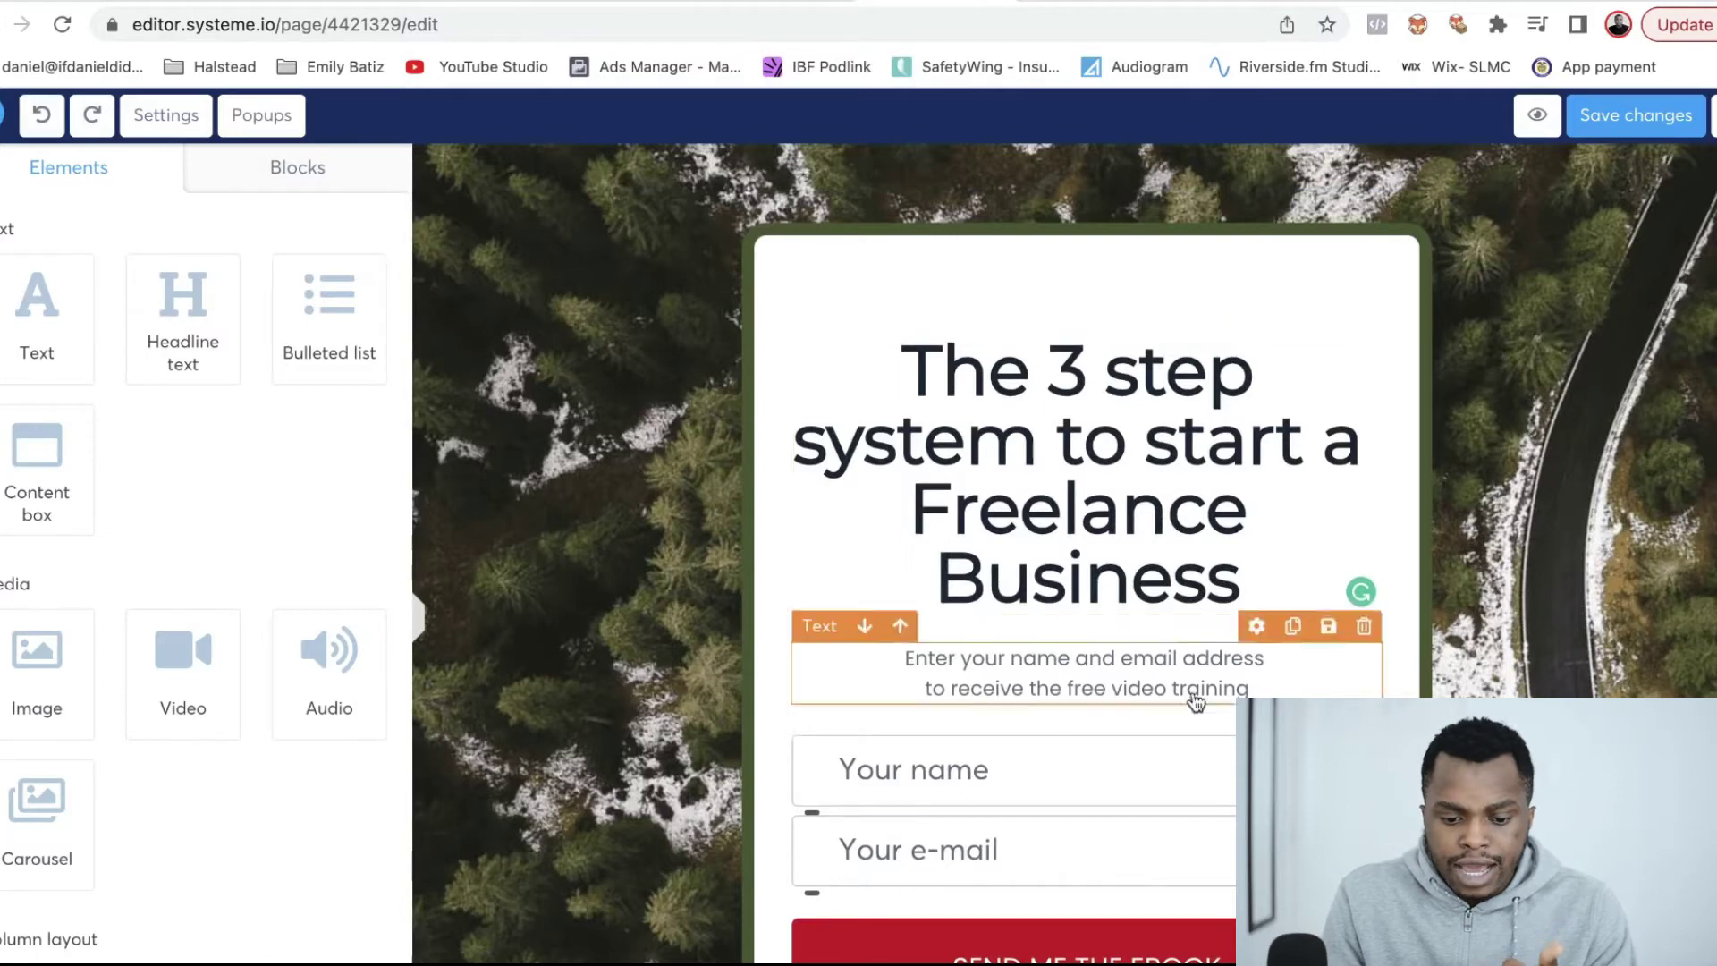
{"action": "left_click", "coordinate": [1165, 764]}
{"action": "key", "text": "Escape"}
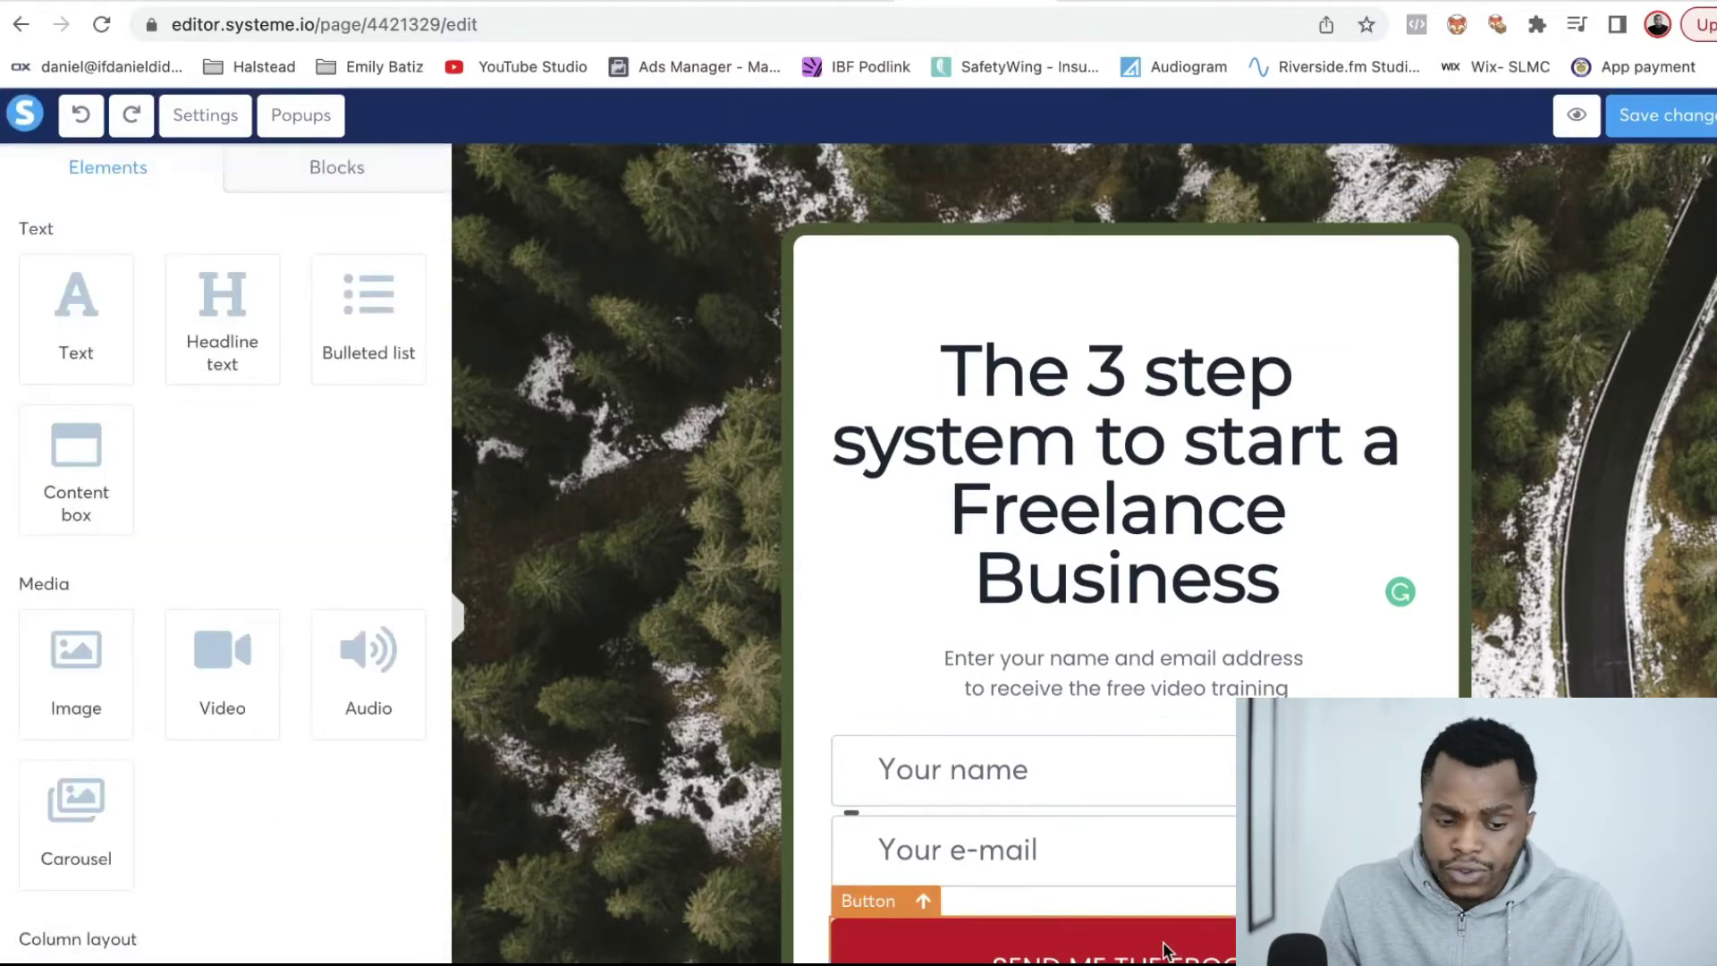
- Set the opt-in button's click action to Download file
{"action": "left_click", "coordinate": [1164, 950]}
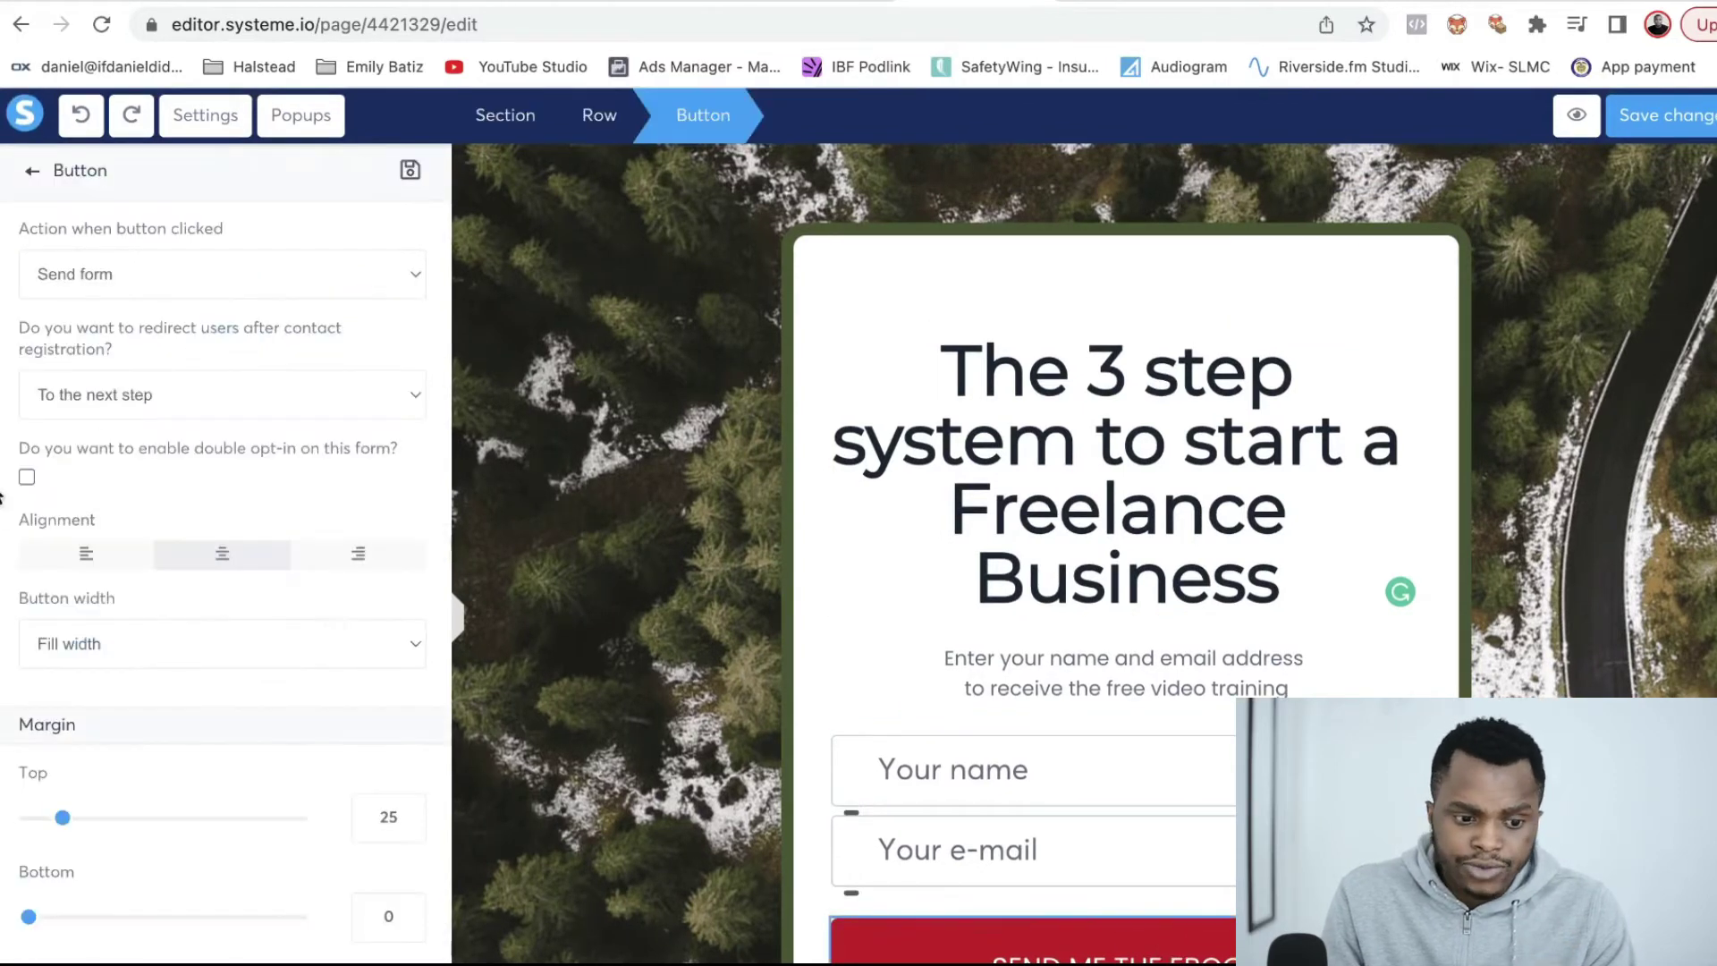
{"action": "left_click", "coordinate": [242, 270]}
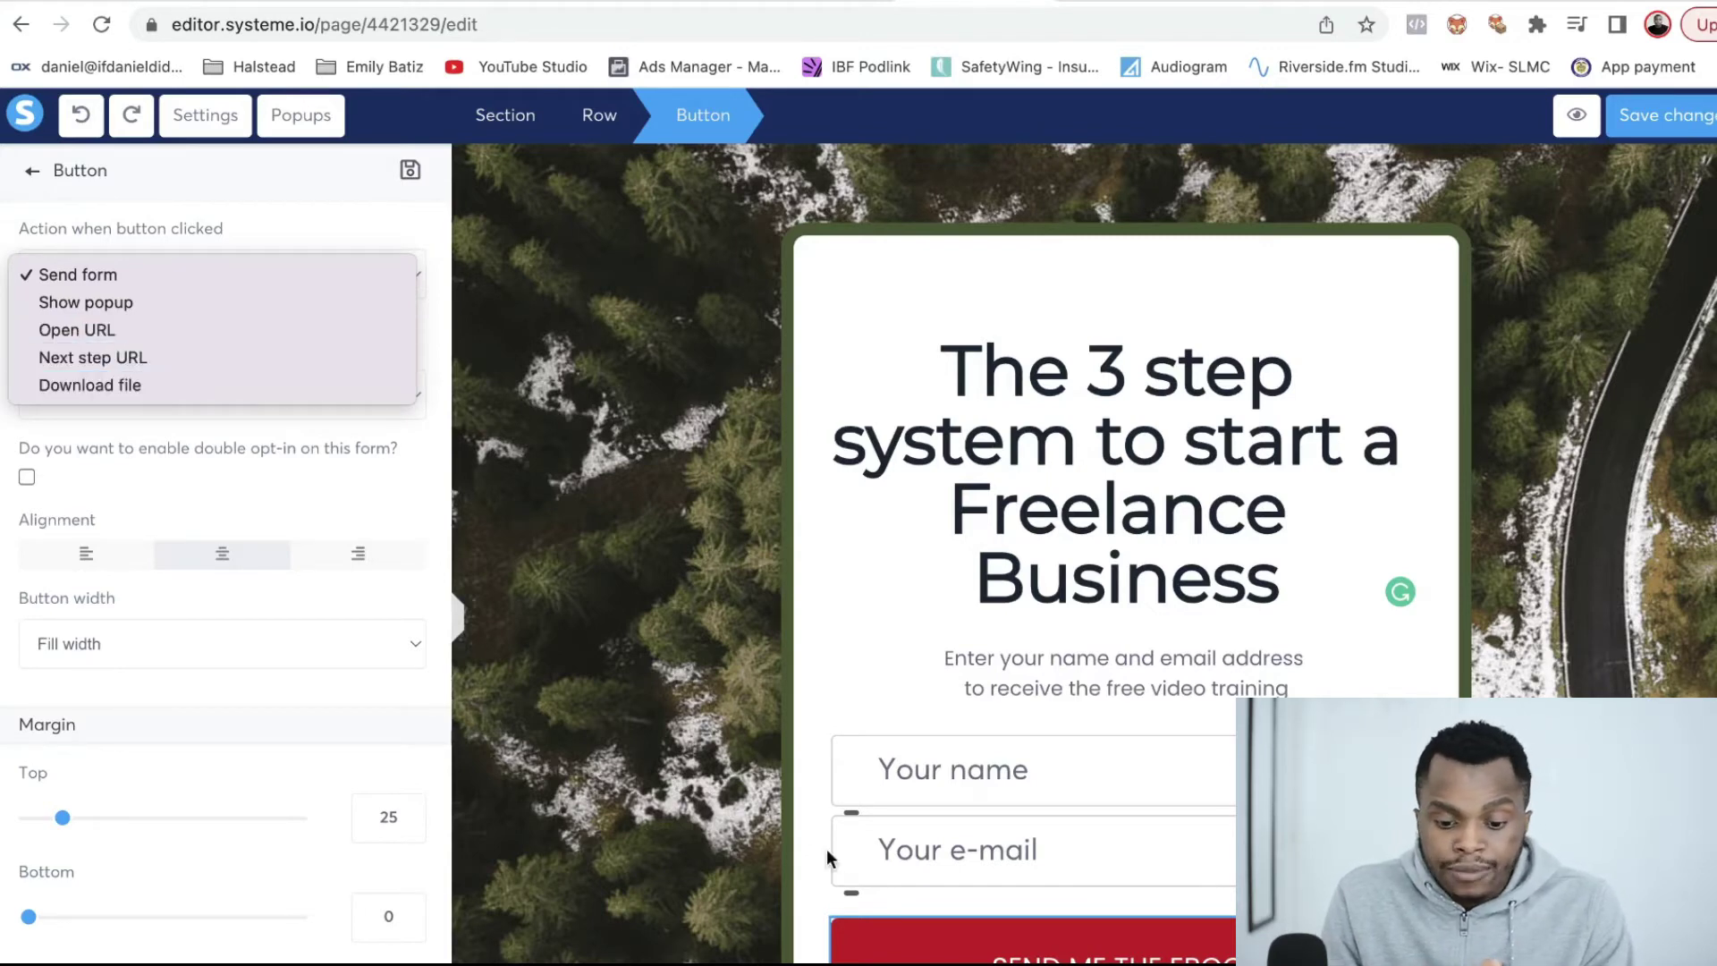
{"action": "left_click", "coordinate": [102, 389]}
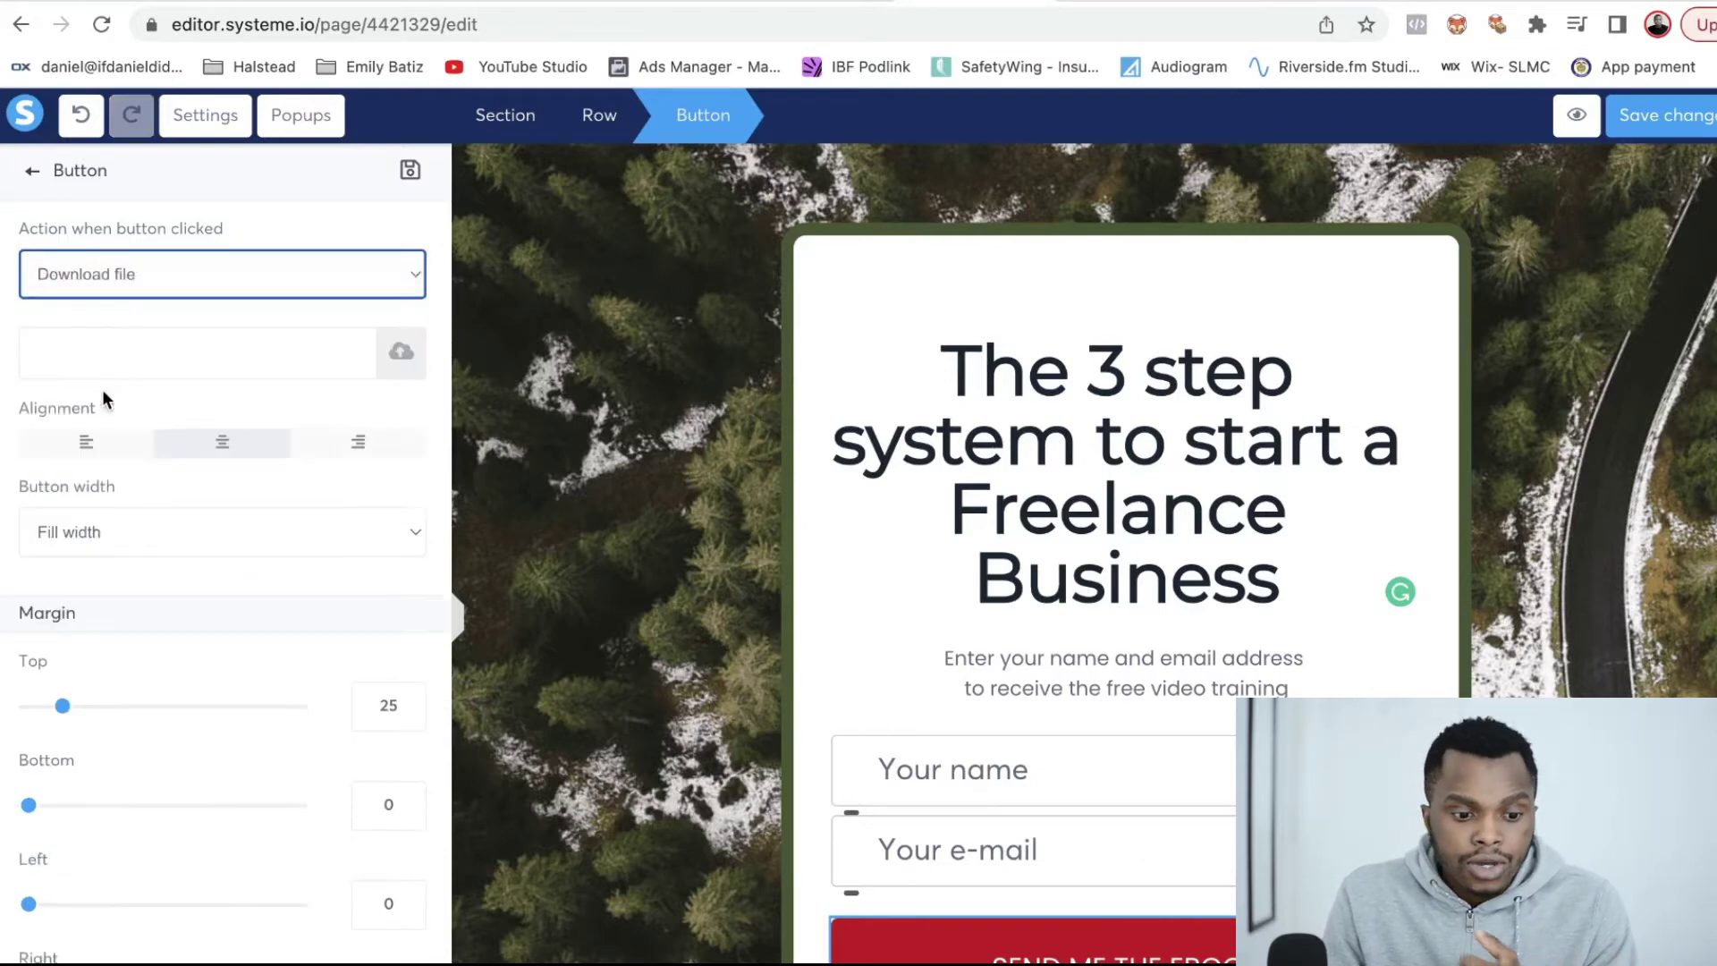
- Browse the uploaded file library without choosing a file, then save the squeeze page
{"action": "left_click", "coordinate": [399, 359]}
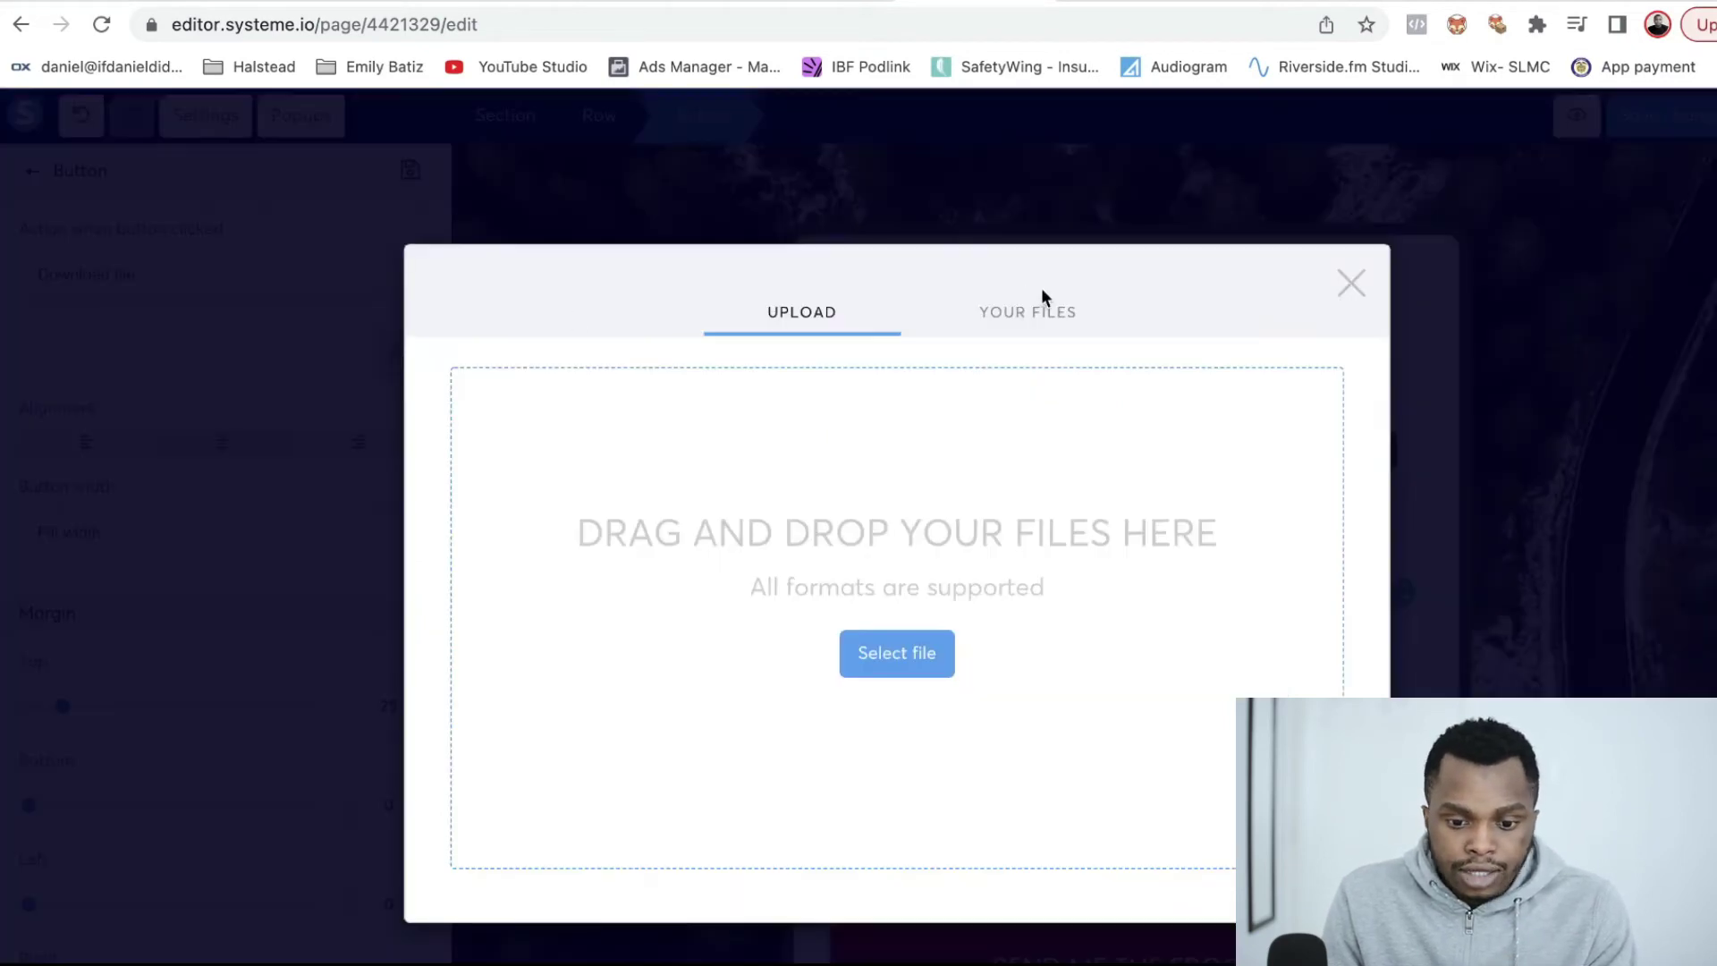
{"action": "left_click", "coordinate": [1039, 314]}
{"action": "scroll", "coordinate": [749, 628], "scroll_direction": "down", "scroll_amount": 3}
{"action": "scroll", "coordinate": [748, 625], "scroll_direction": "up", "scroll_amount": 3}
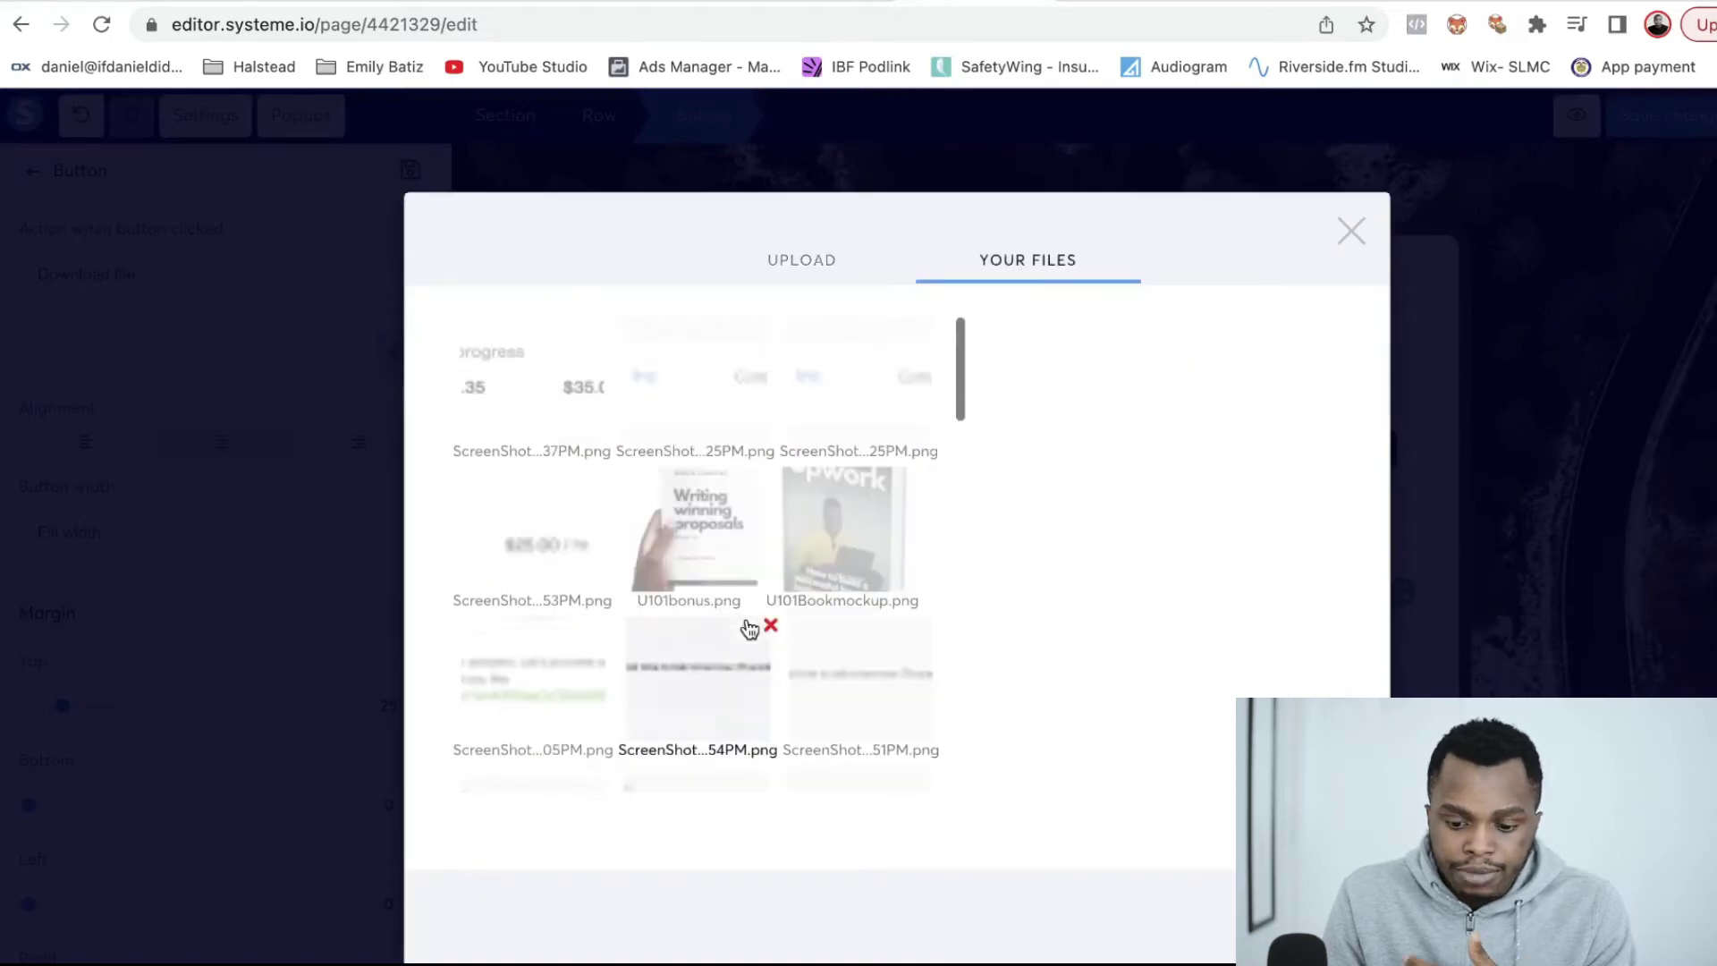
{"action": "left_click", "coordinate": [1347, 232]}
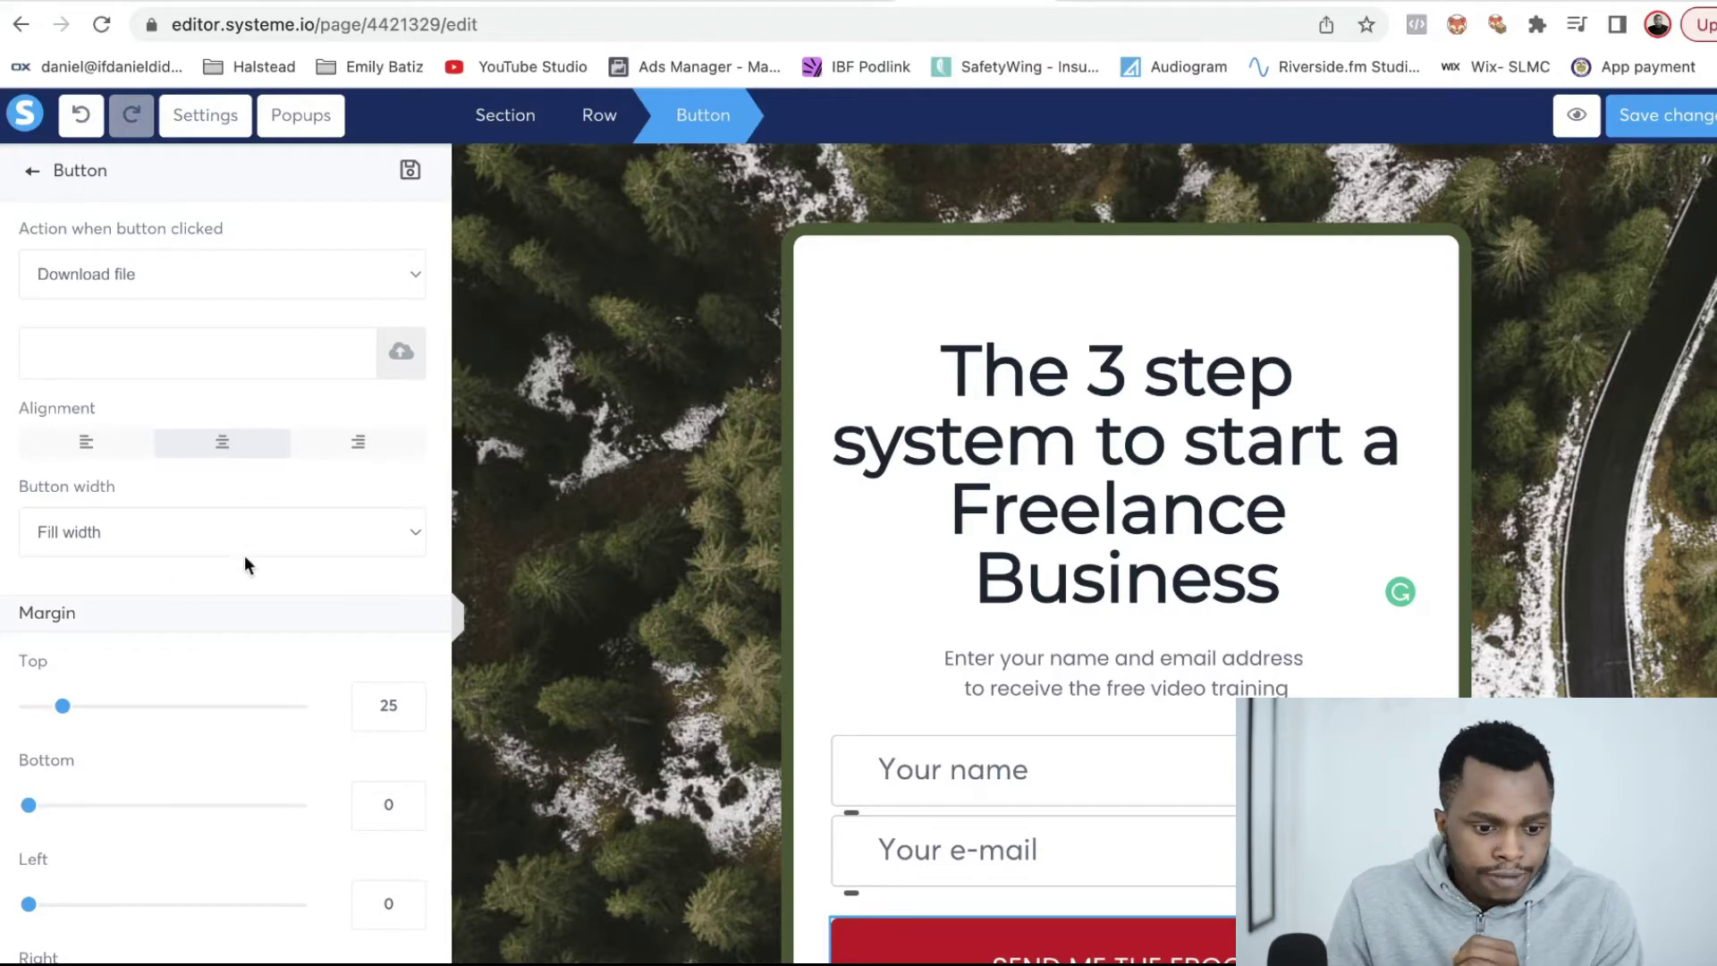
{"action": "left_click", "coordinate": [1699, 134]}
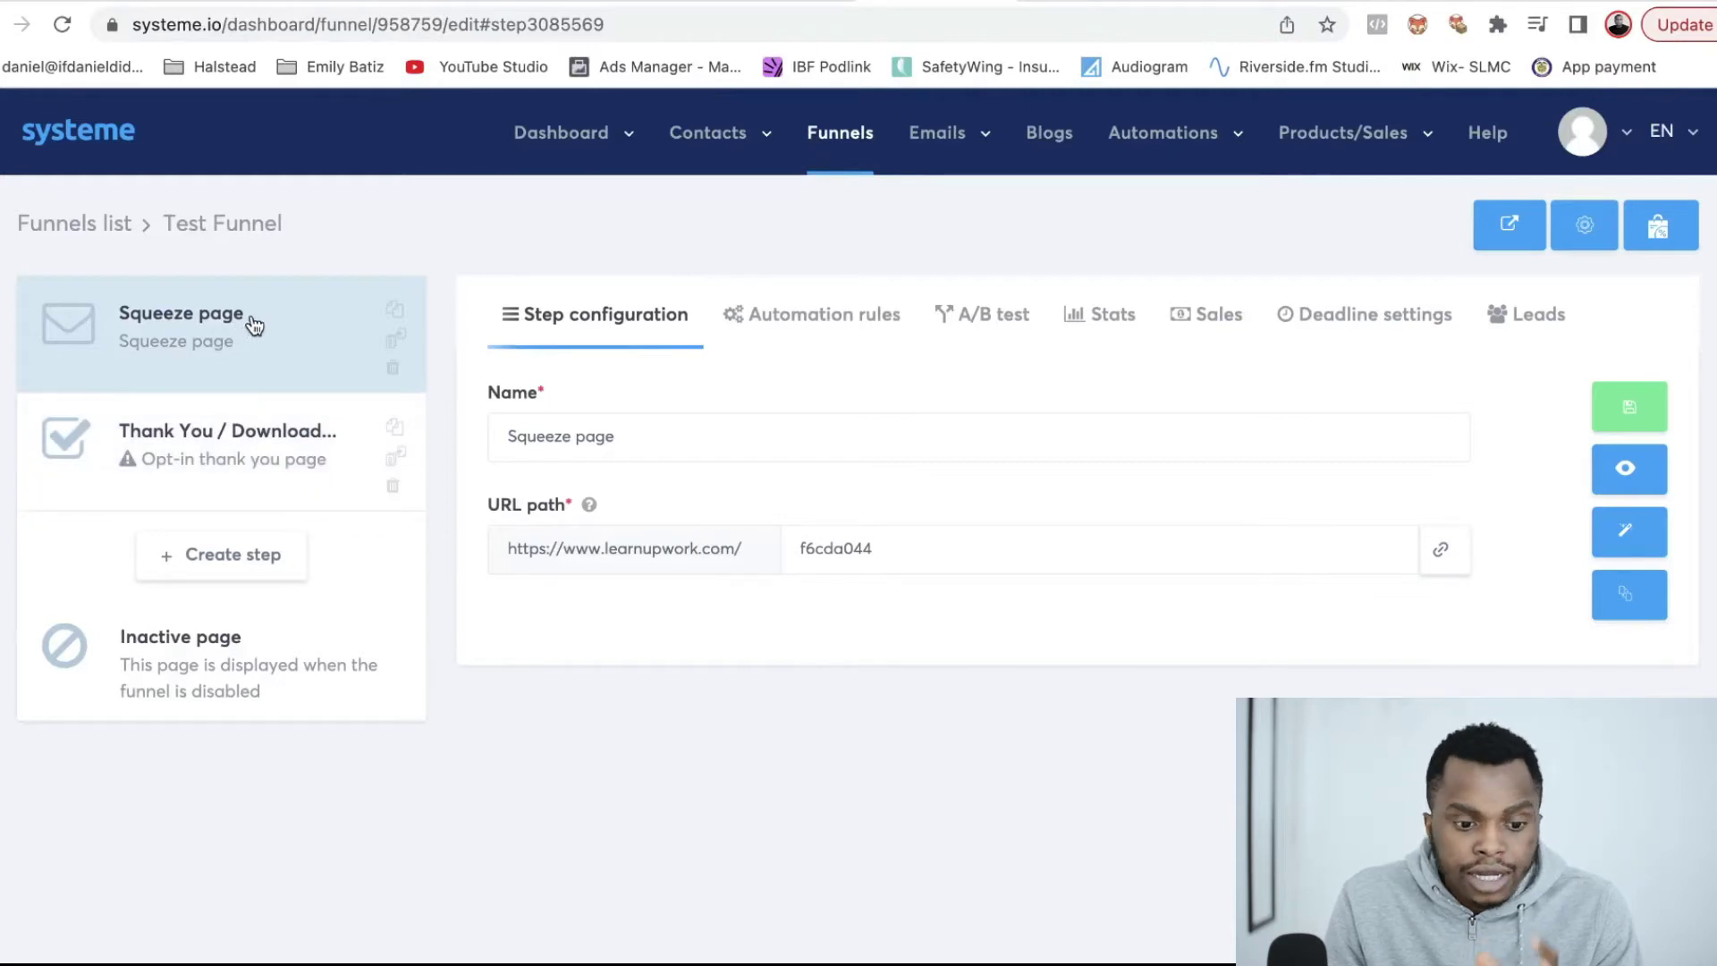
- Save the squeeze step name as 'Free Ebook' and go to the Thank You page step
{"action": "left_click", "coordinate": [679, 440]}
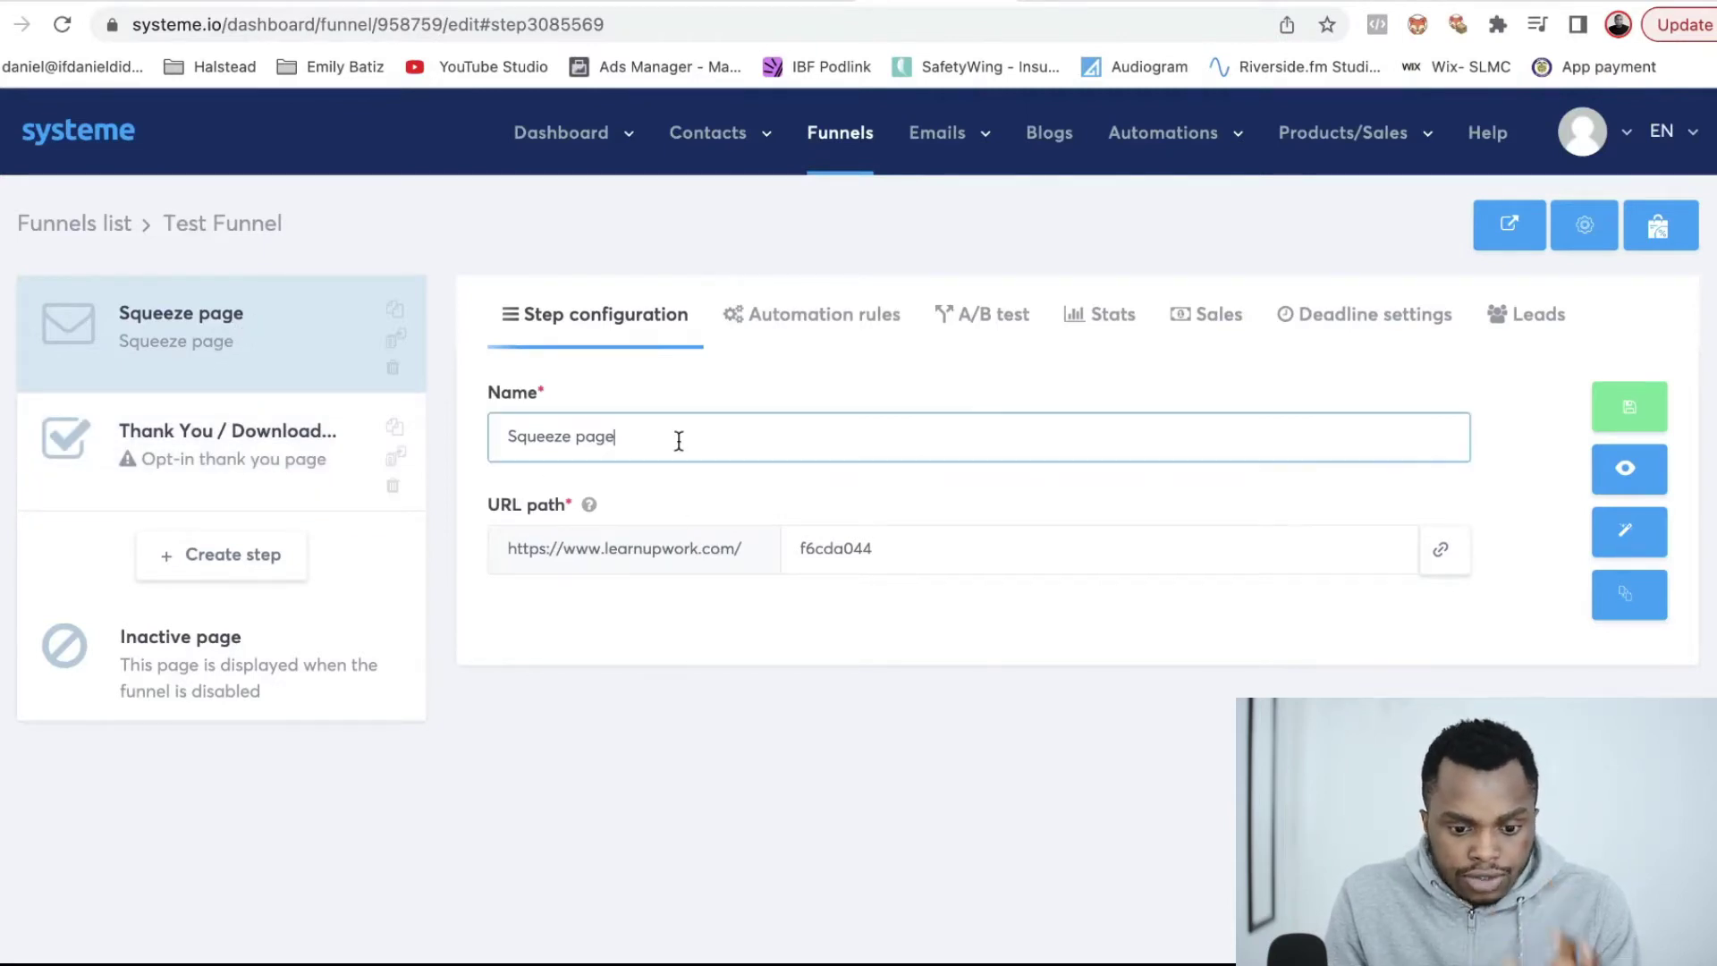
{"action": "triple_click", "coordinate": [679, 440]}
{"action": "type", "text": "Free Ebook"}
{"action": "key", "text": "Return"}
{"action": "left_click", "coordinate": [261, 448]}
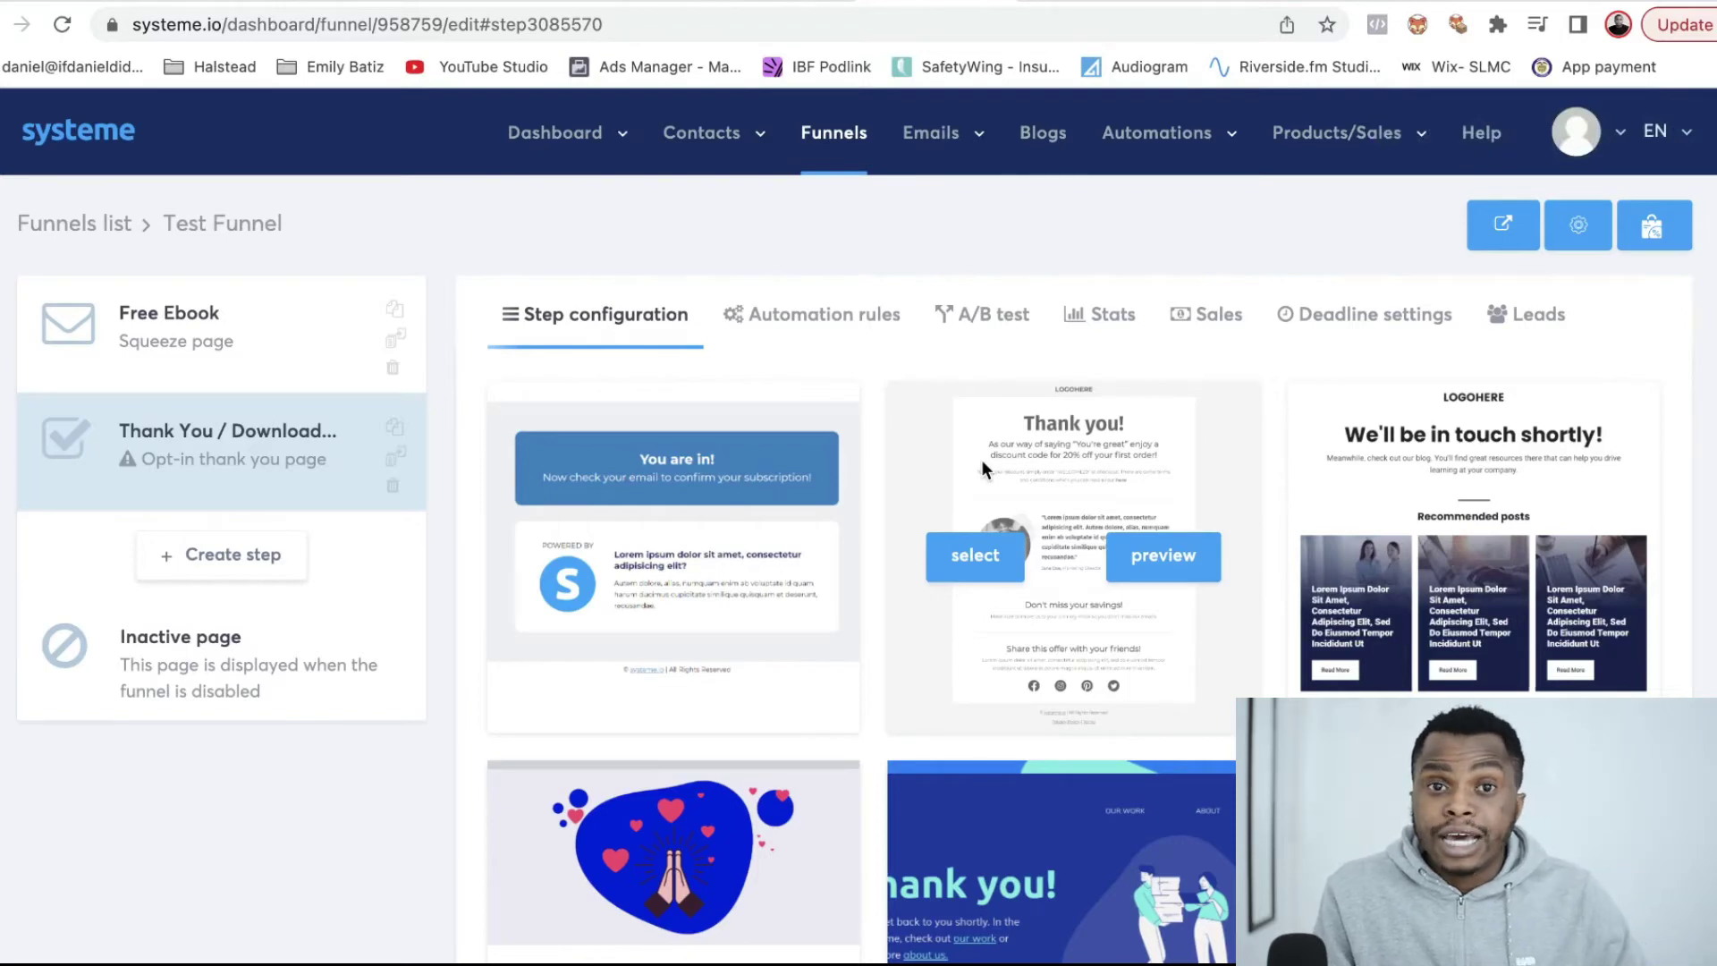
- Open the Thank You / Download Page in the editor with its 'Thank You !' template
{"action": "scroll", "coordinate": [1145, 755], "scroll_direction": "down", "scroll_amount": 3}
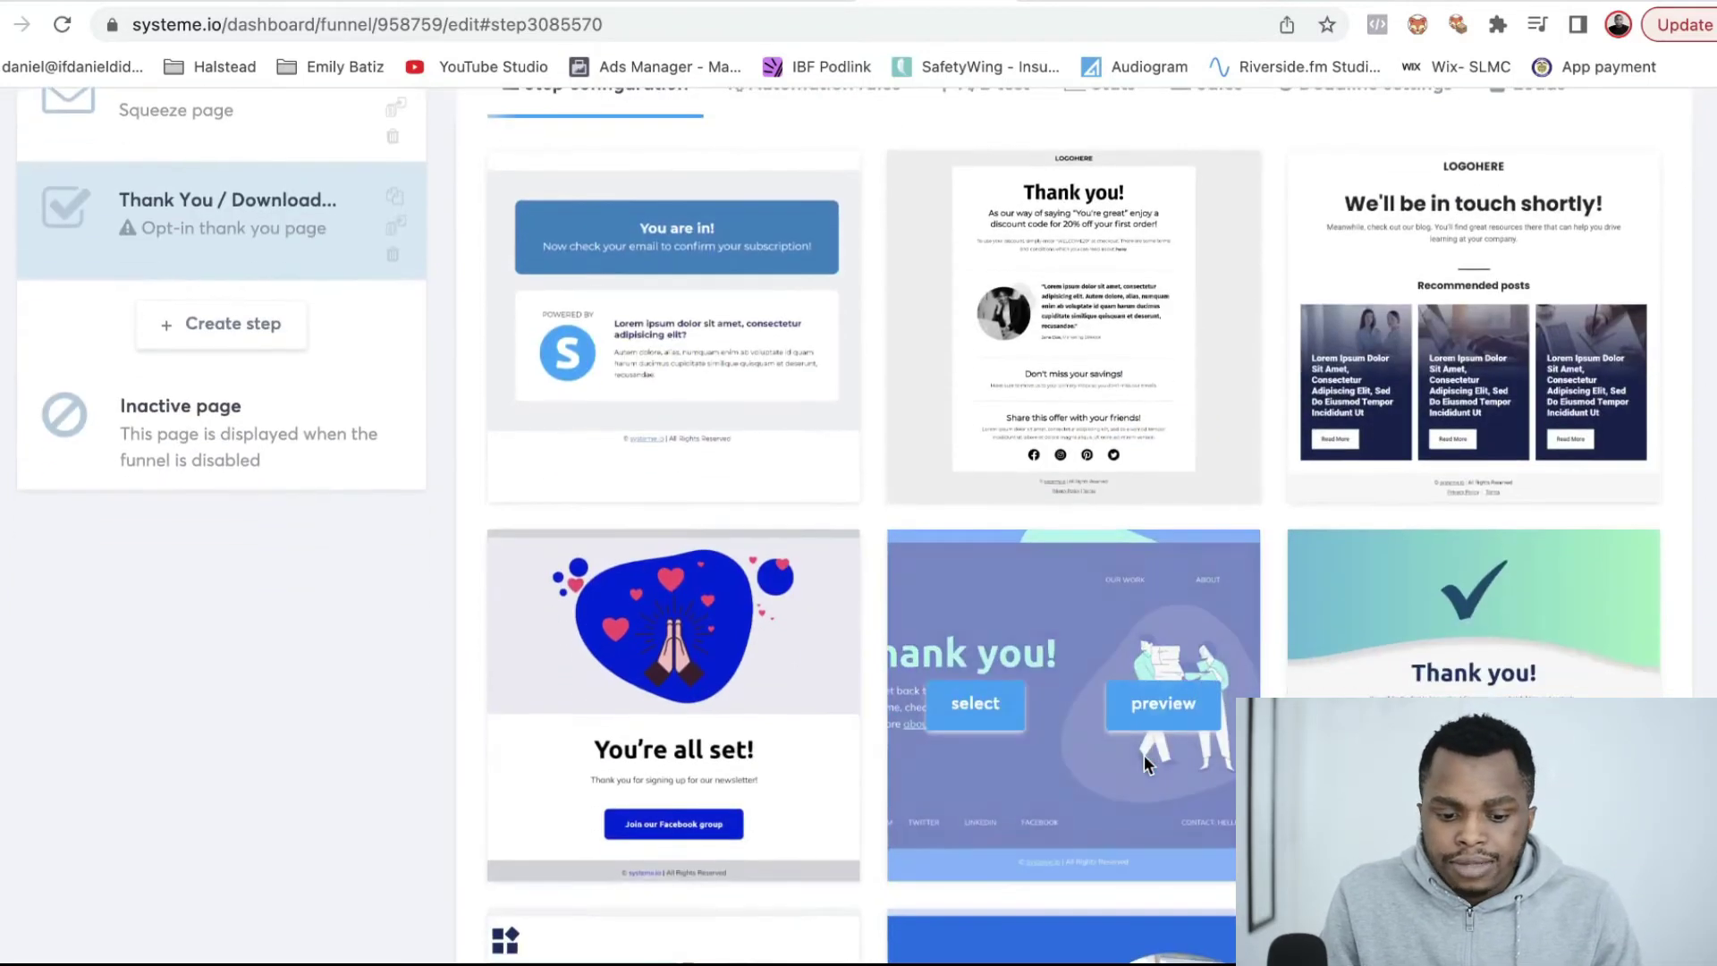
{"action": "scroll", "coordinate": [604, 709], "scroll_direction": "up", "scroll_amount": 3}
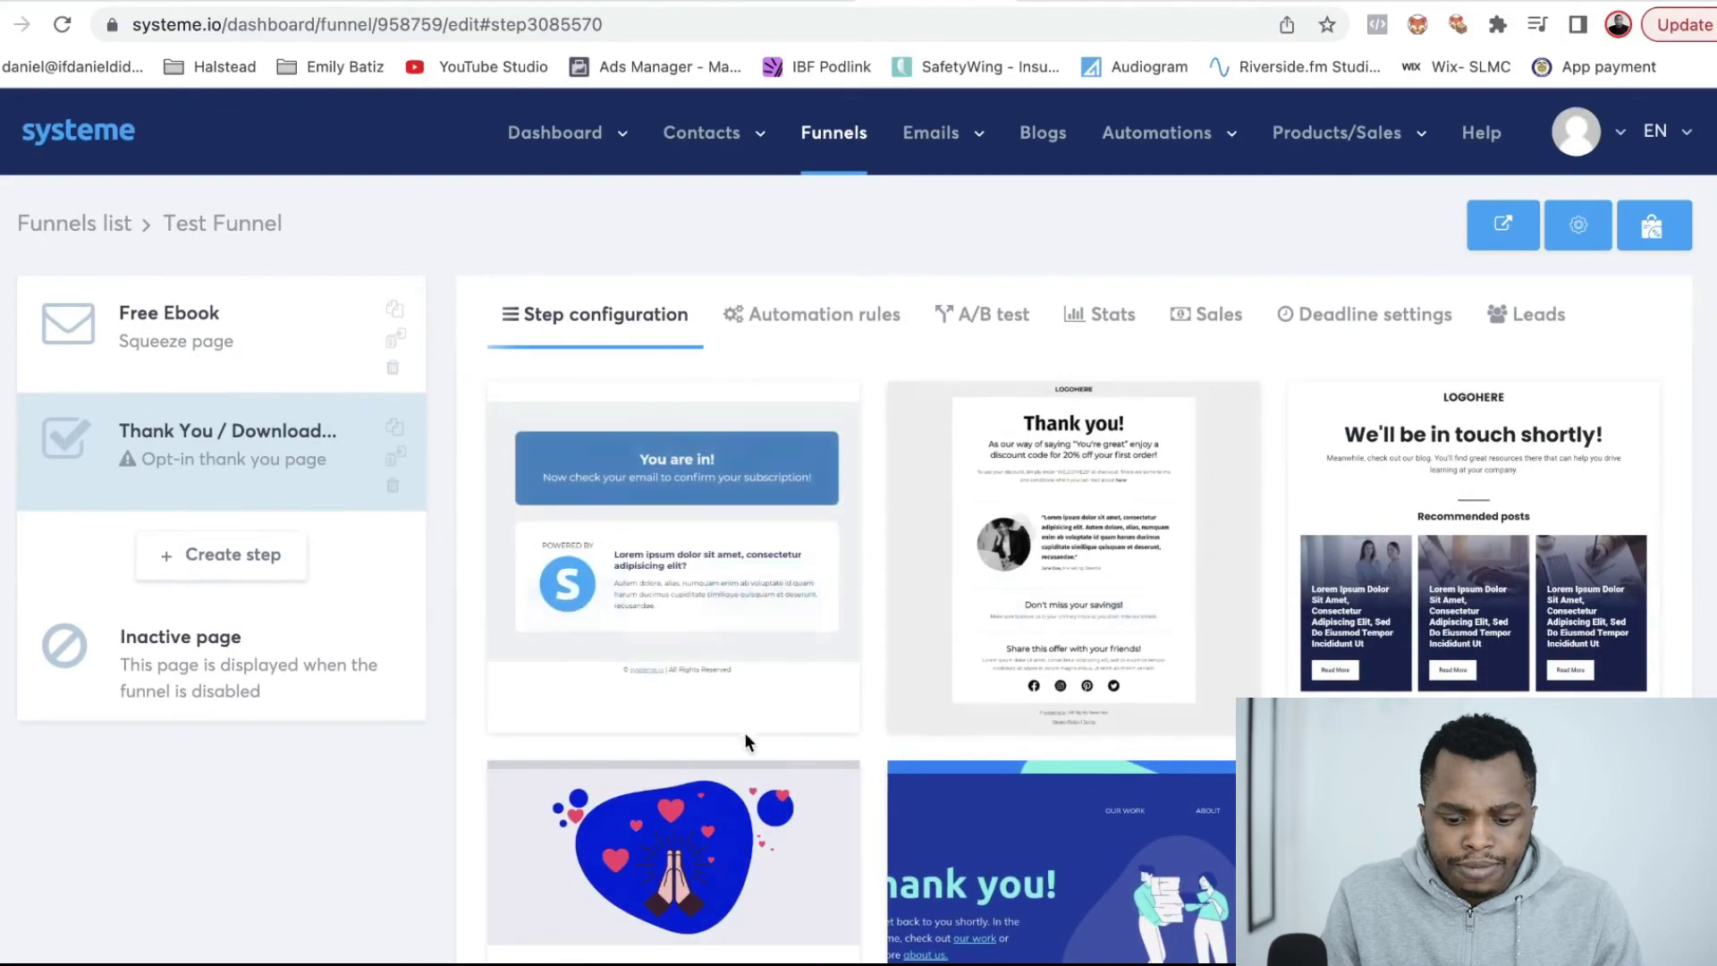
{"action": "scroll", "coordinate": [896, 839], "scroll_direction": "down", "scroll_amount": 10}
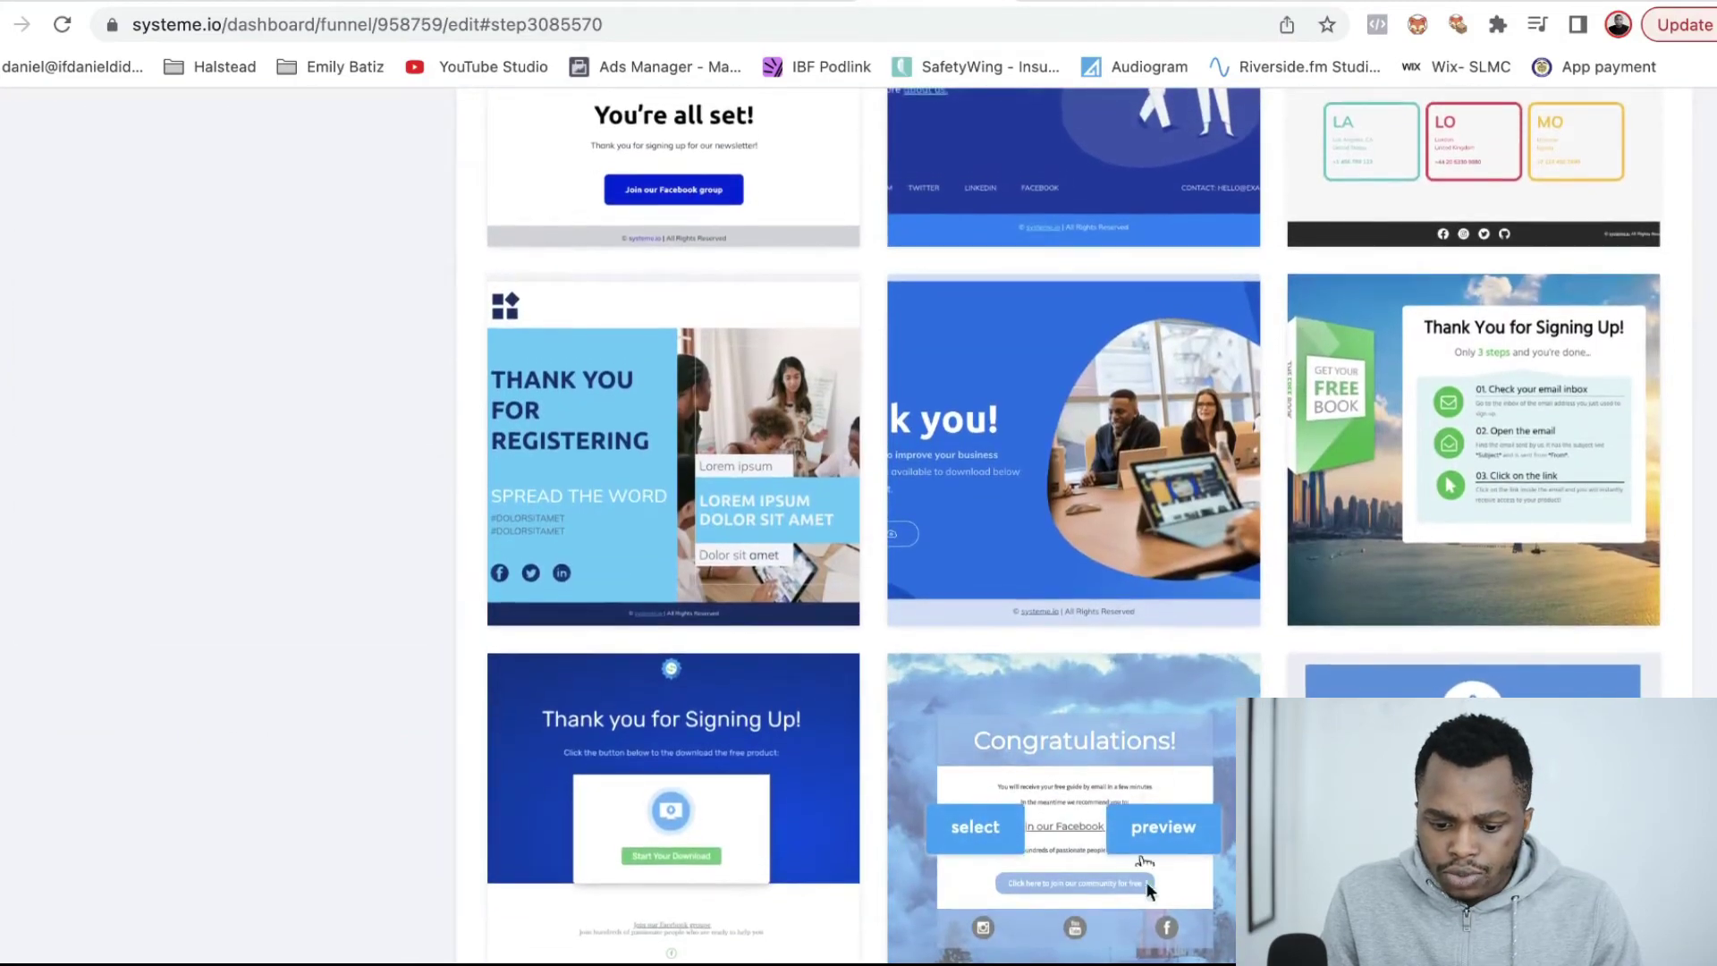
{"action": "left_click", "coordinate": [969, 834]}
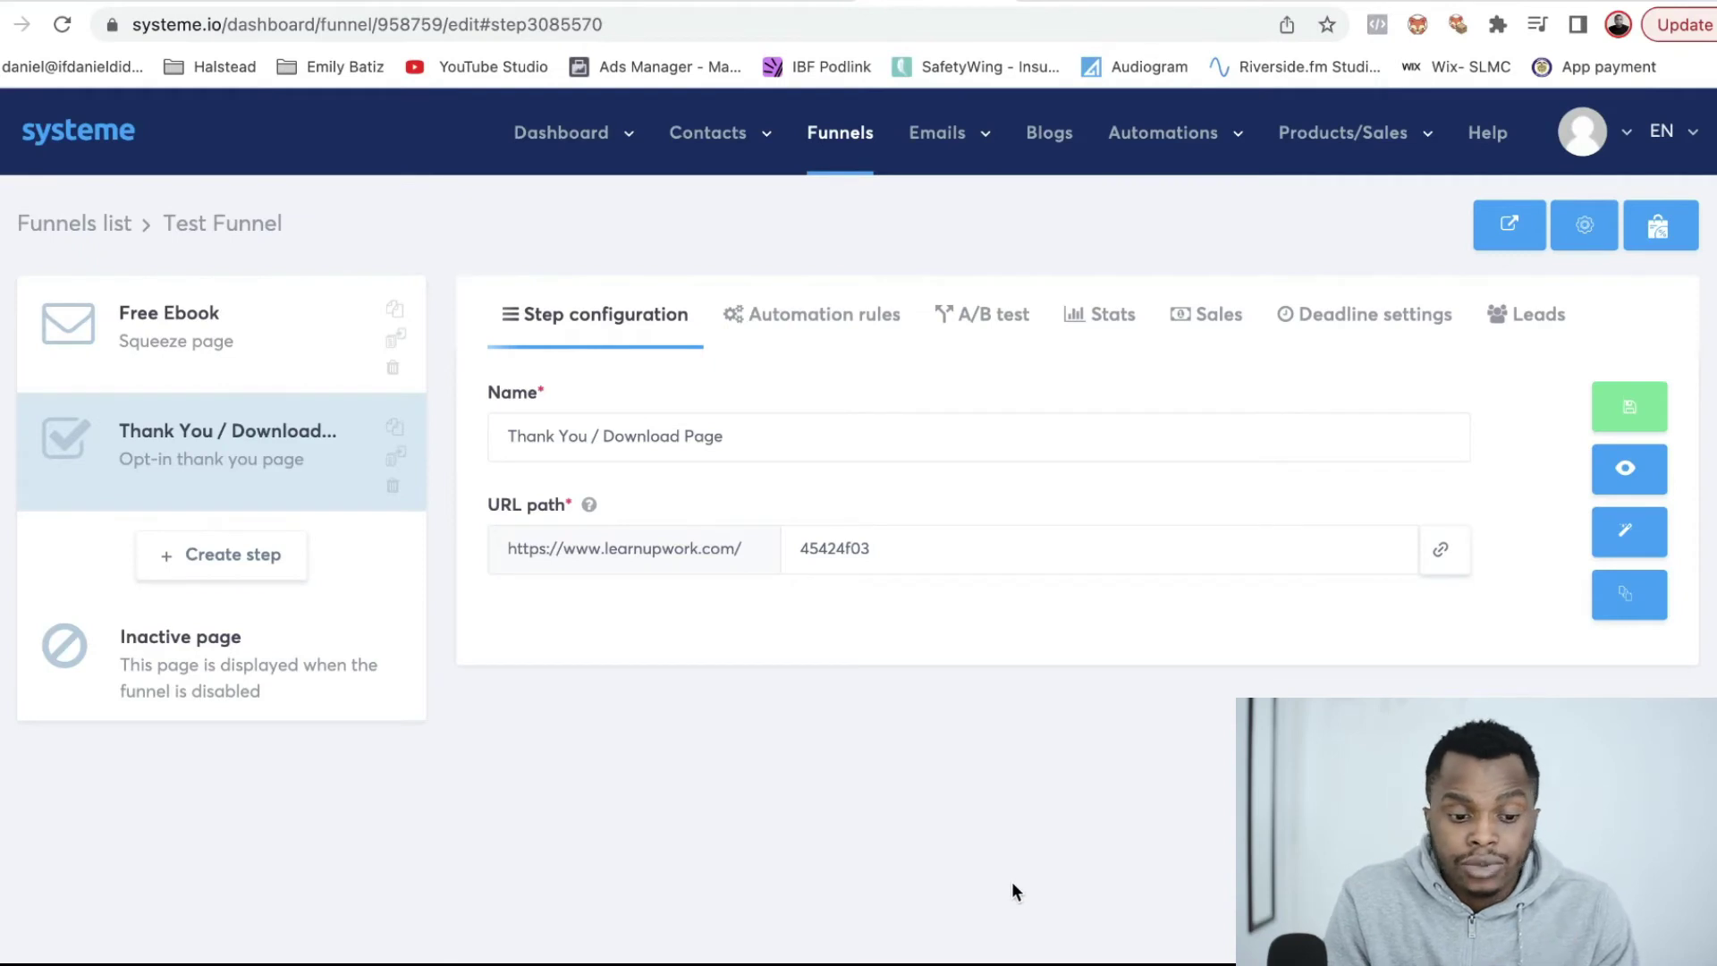
{"action": "left_click", "coordinate": [1630, 541]}
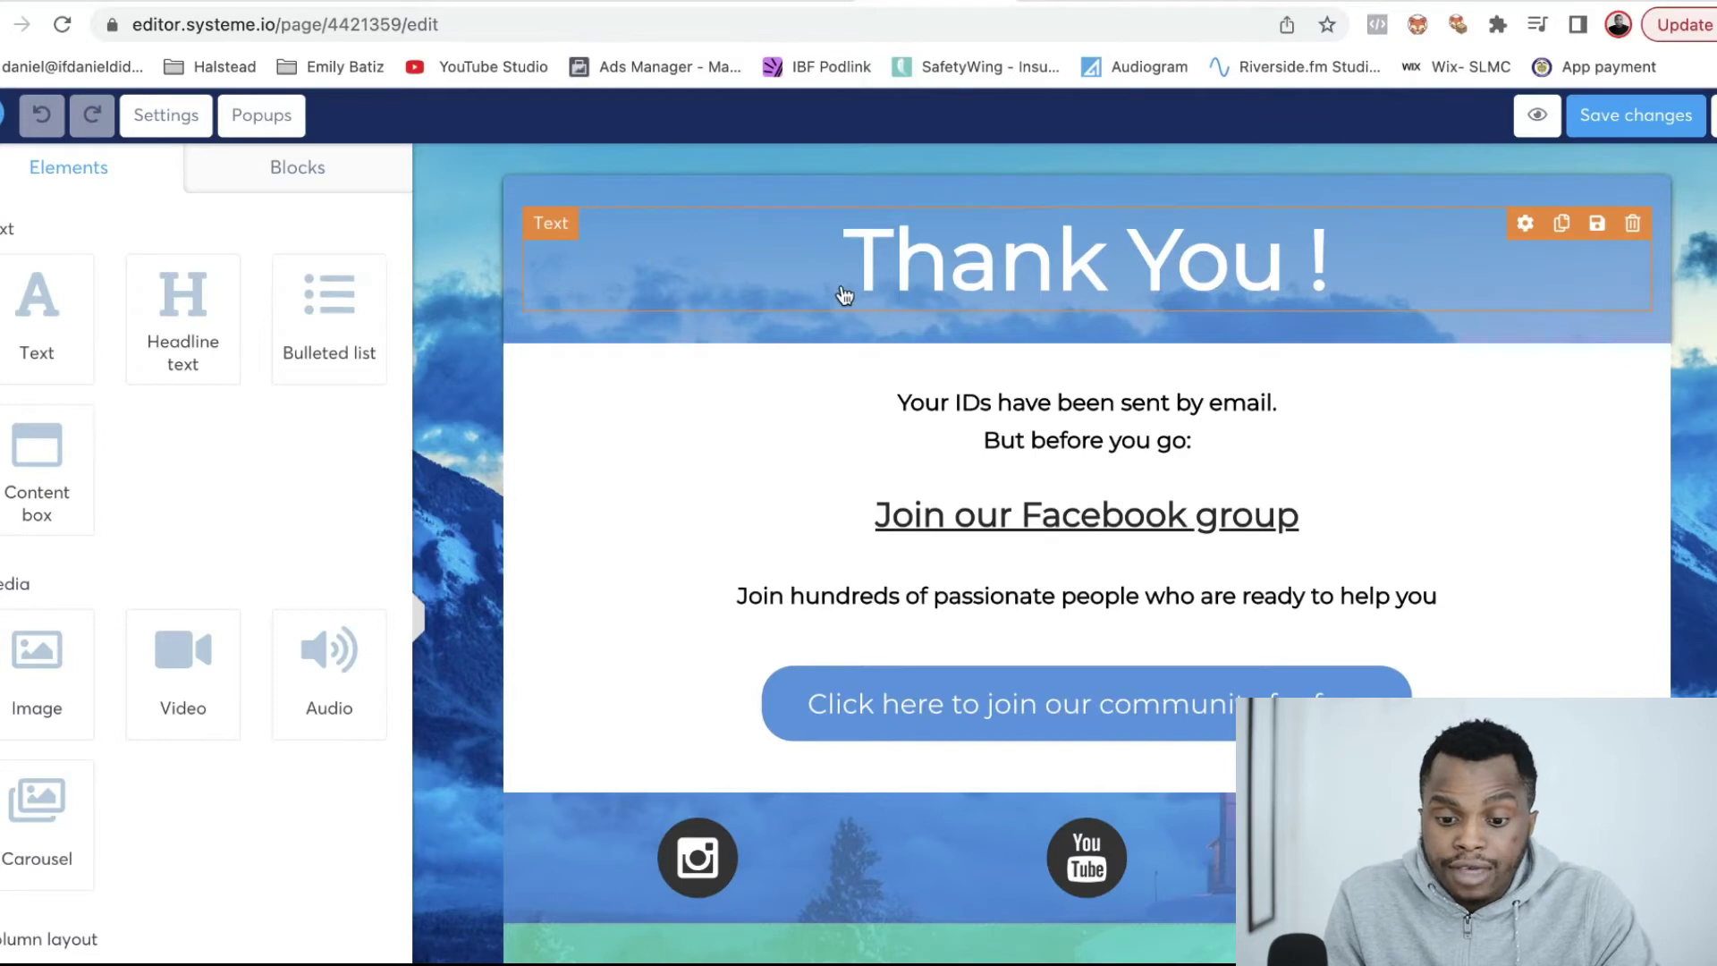
- Replace the two-line thank-you message with 'Your Free Ebook has been sent to your email.'
{"action": "triple_click", "coordinate": [1166, 417]}
{"action": "key", "text": "super+a"}
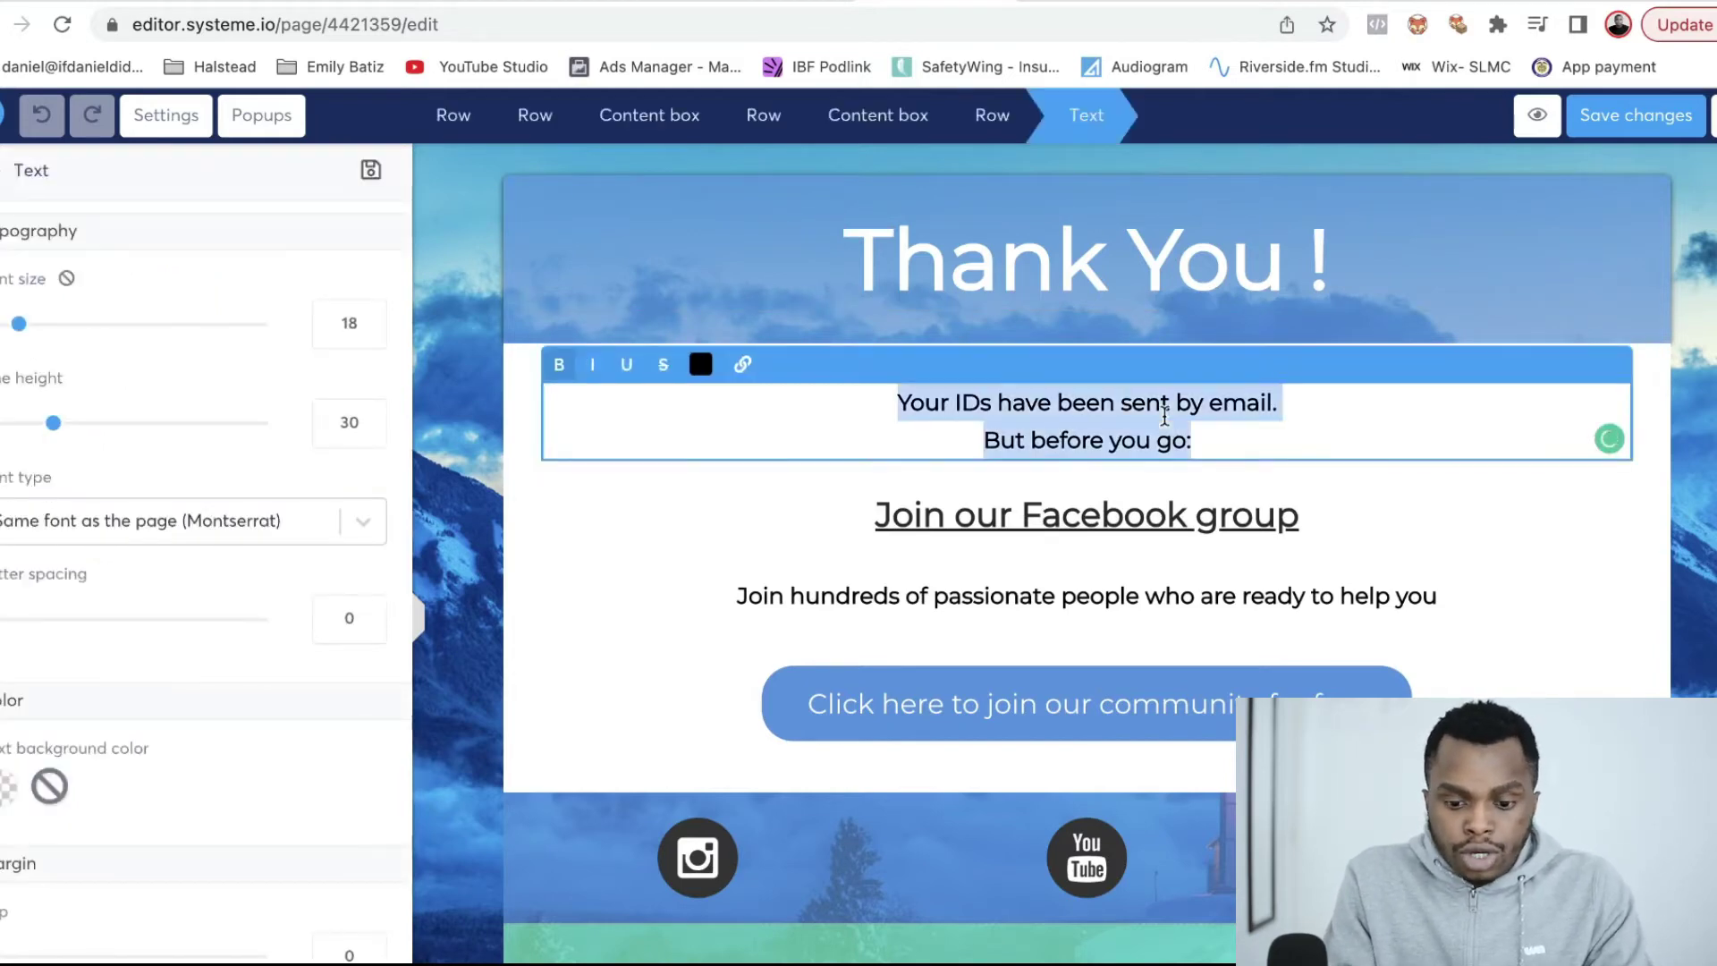
{"action": "type", "text": "Your"}
{"action": "key", "text": "BackSpace"}
{"action": "type", "text": "r Free"}
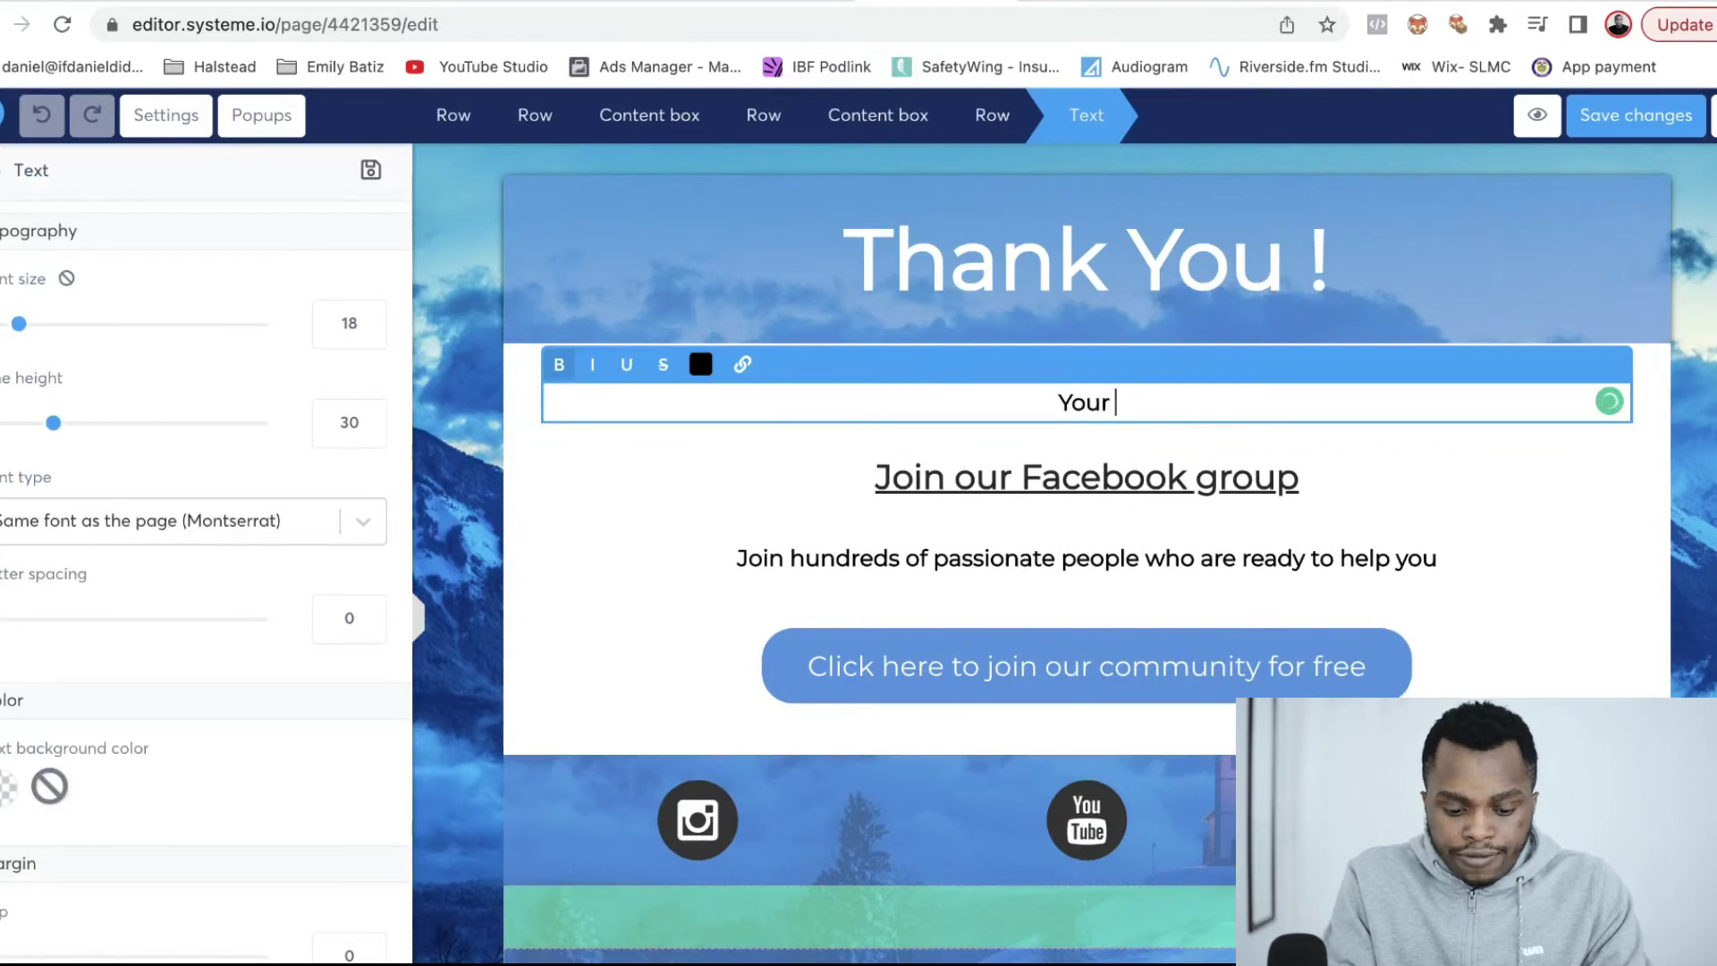
{"action": "type", "text": "Ebook has been sent to your email."}
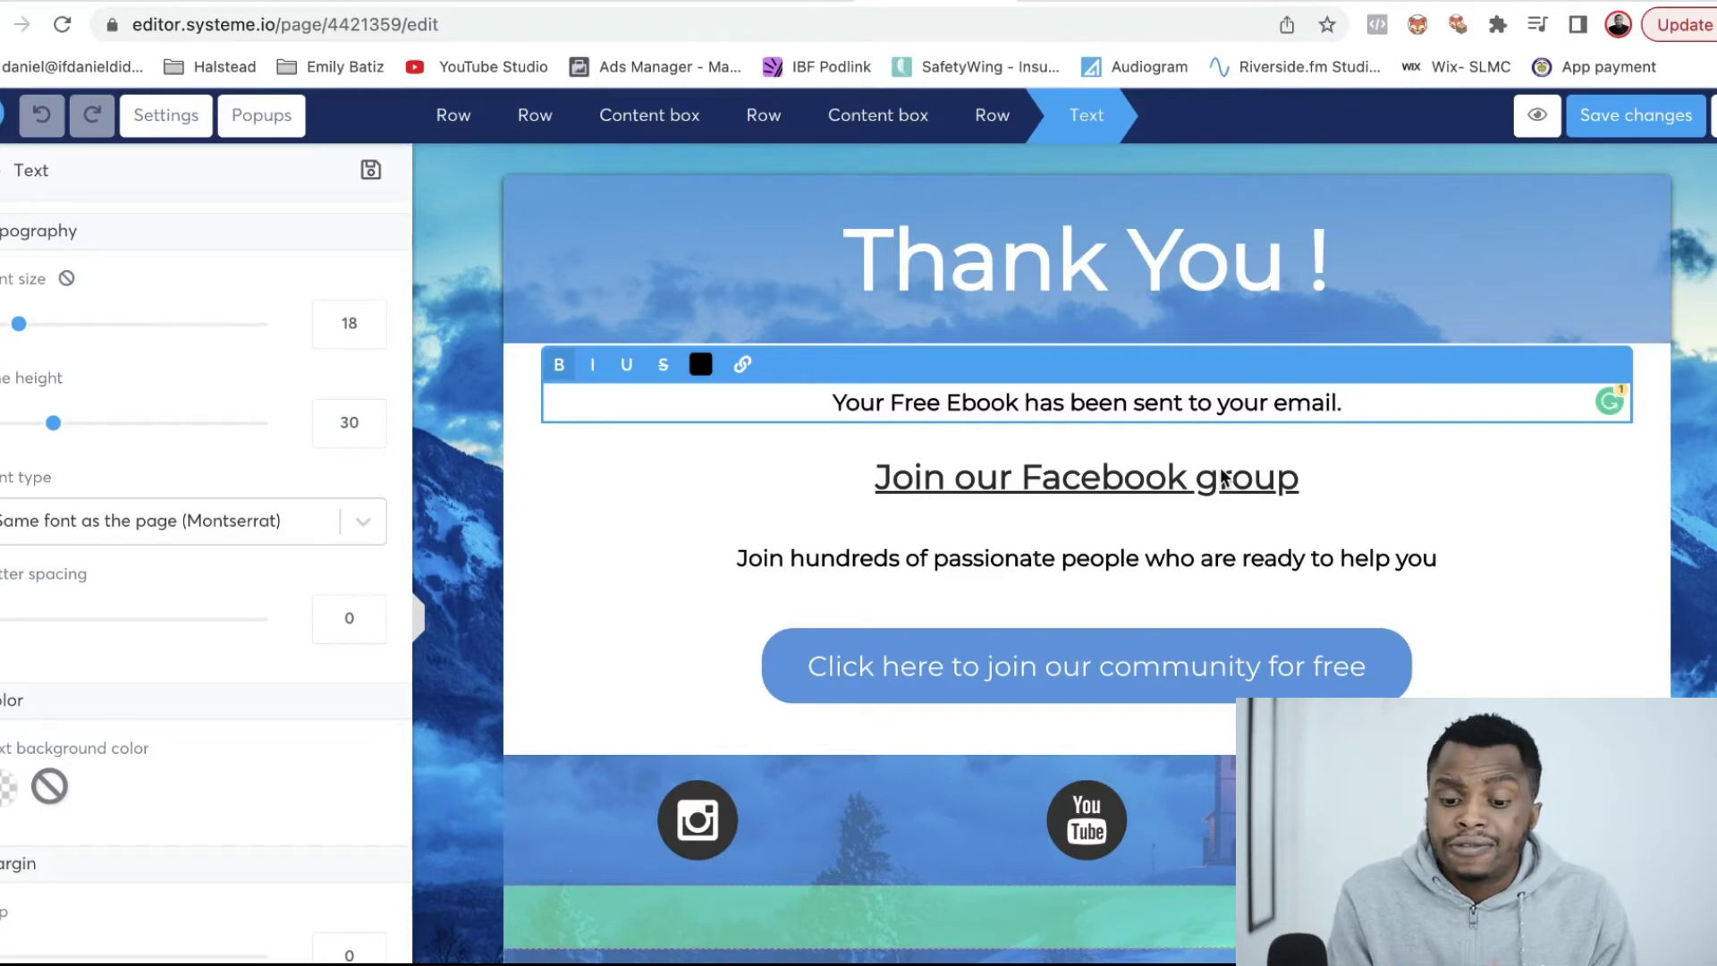
{"action": "left_click", "coordinate": [1177, 676]}
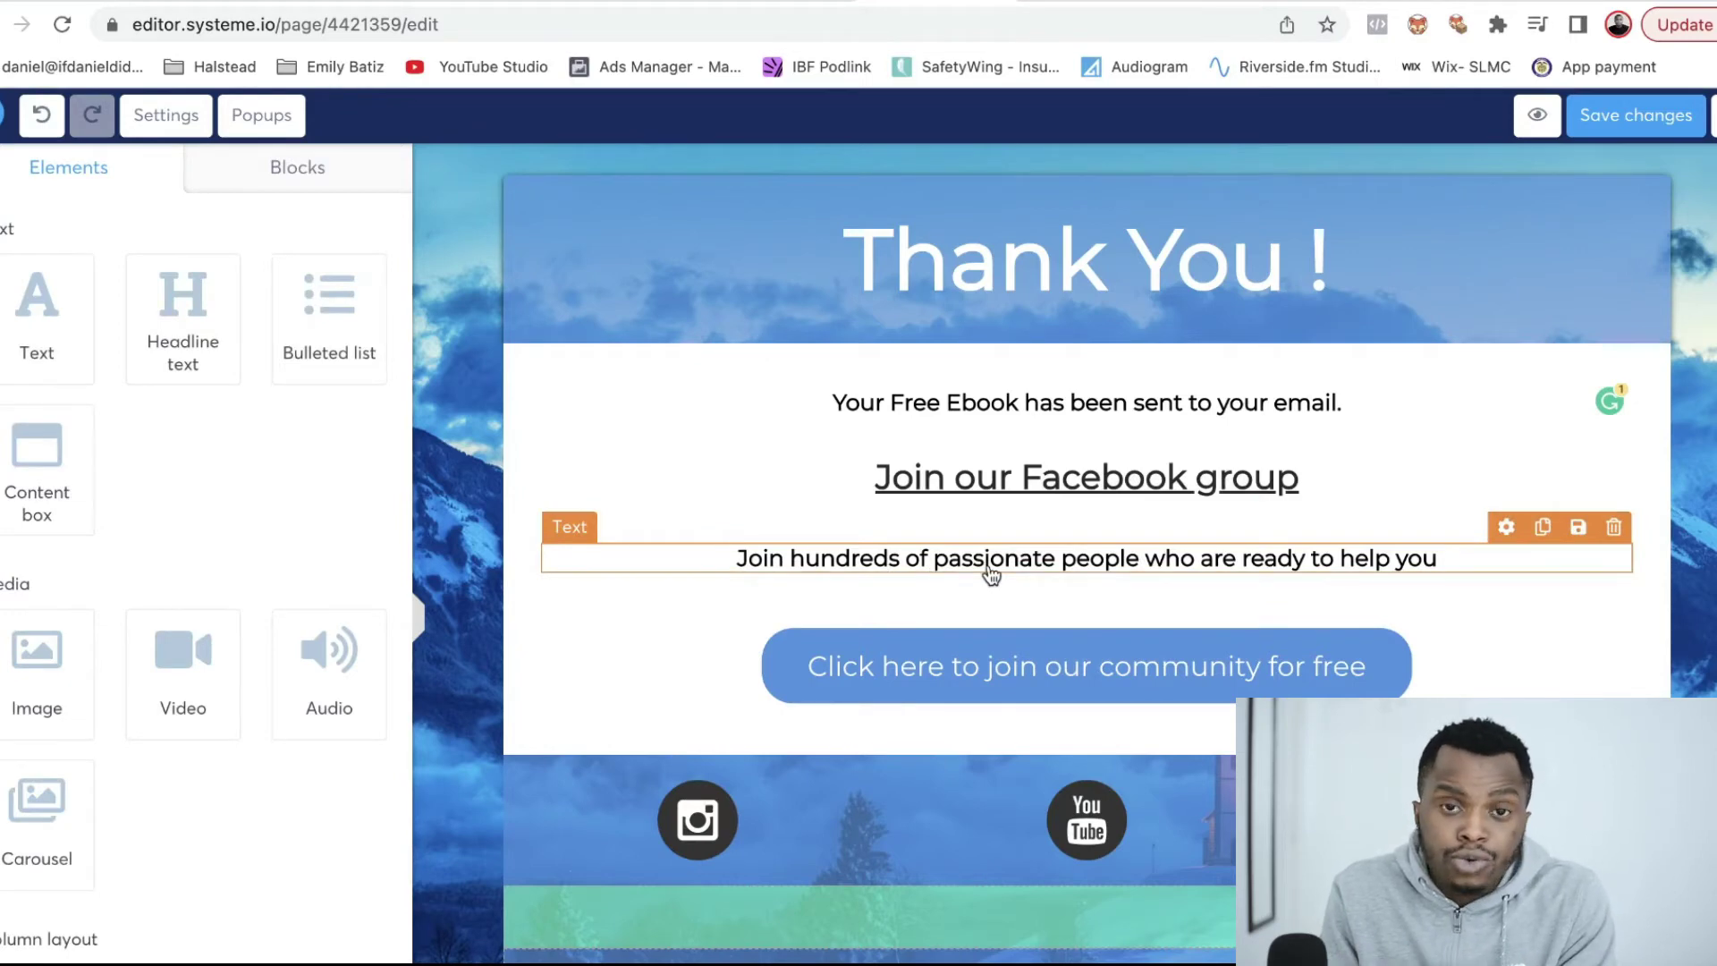
- Check the community button's Facebook group link, then save the thank-you page
{"action": "left_click", "coordinate": [1025, 685]}
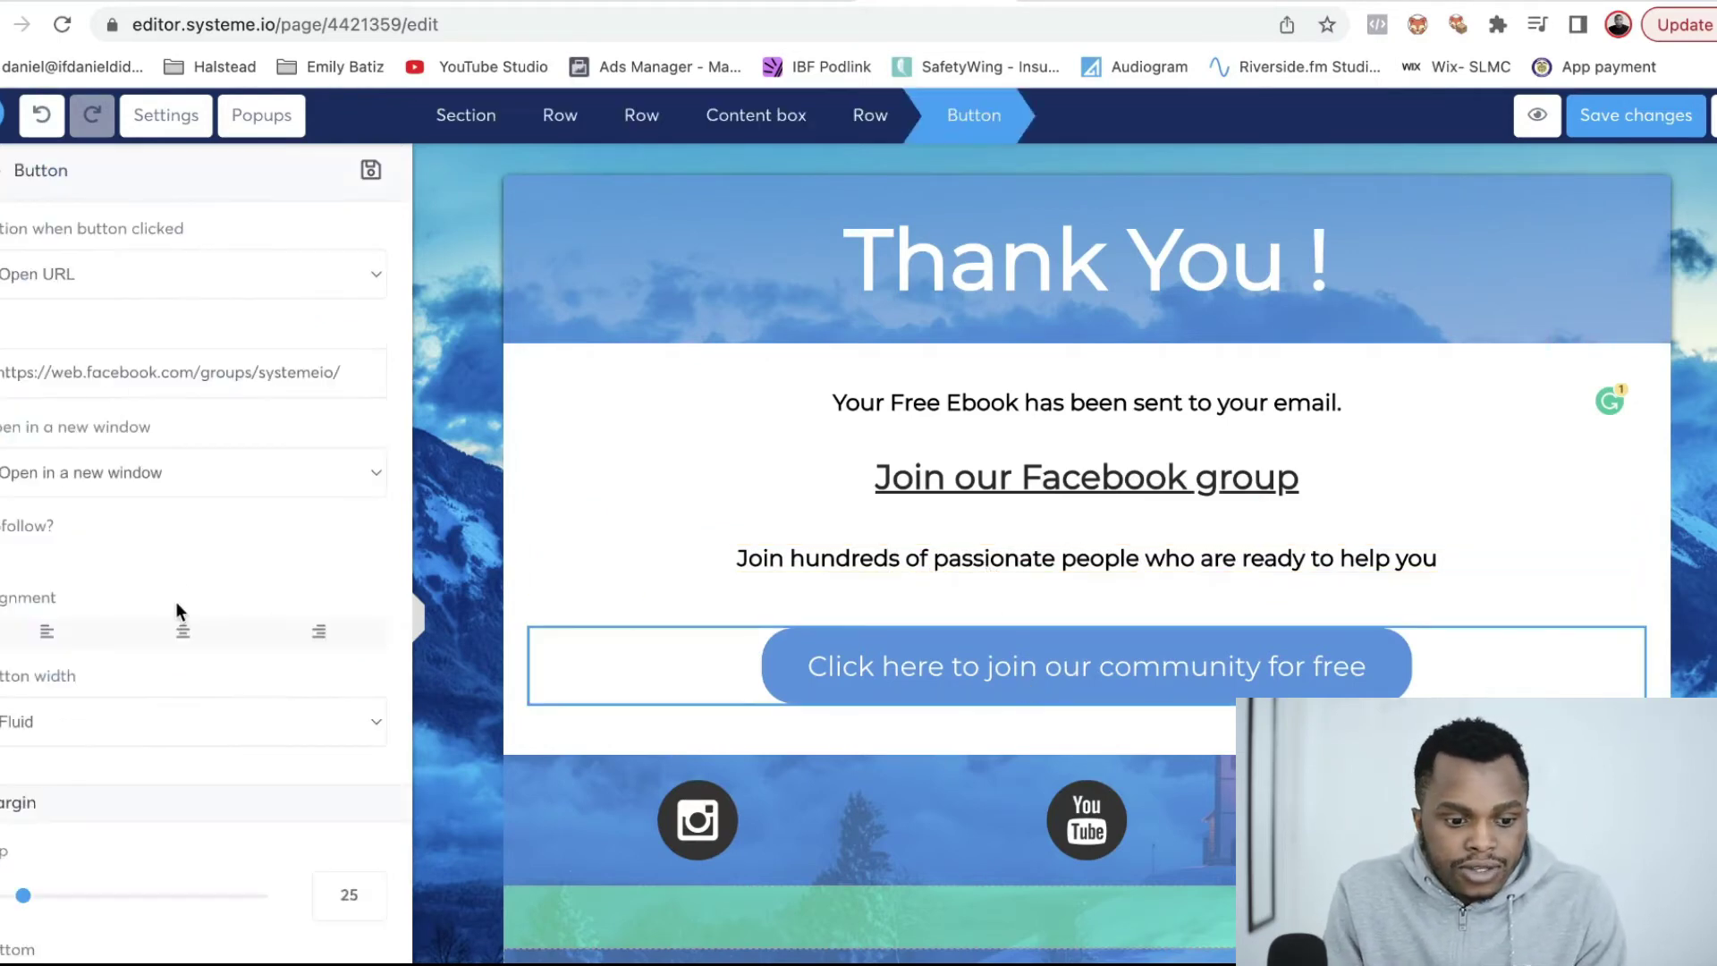
{"action": "triple_click", "coordinate": [233, 372]}
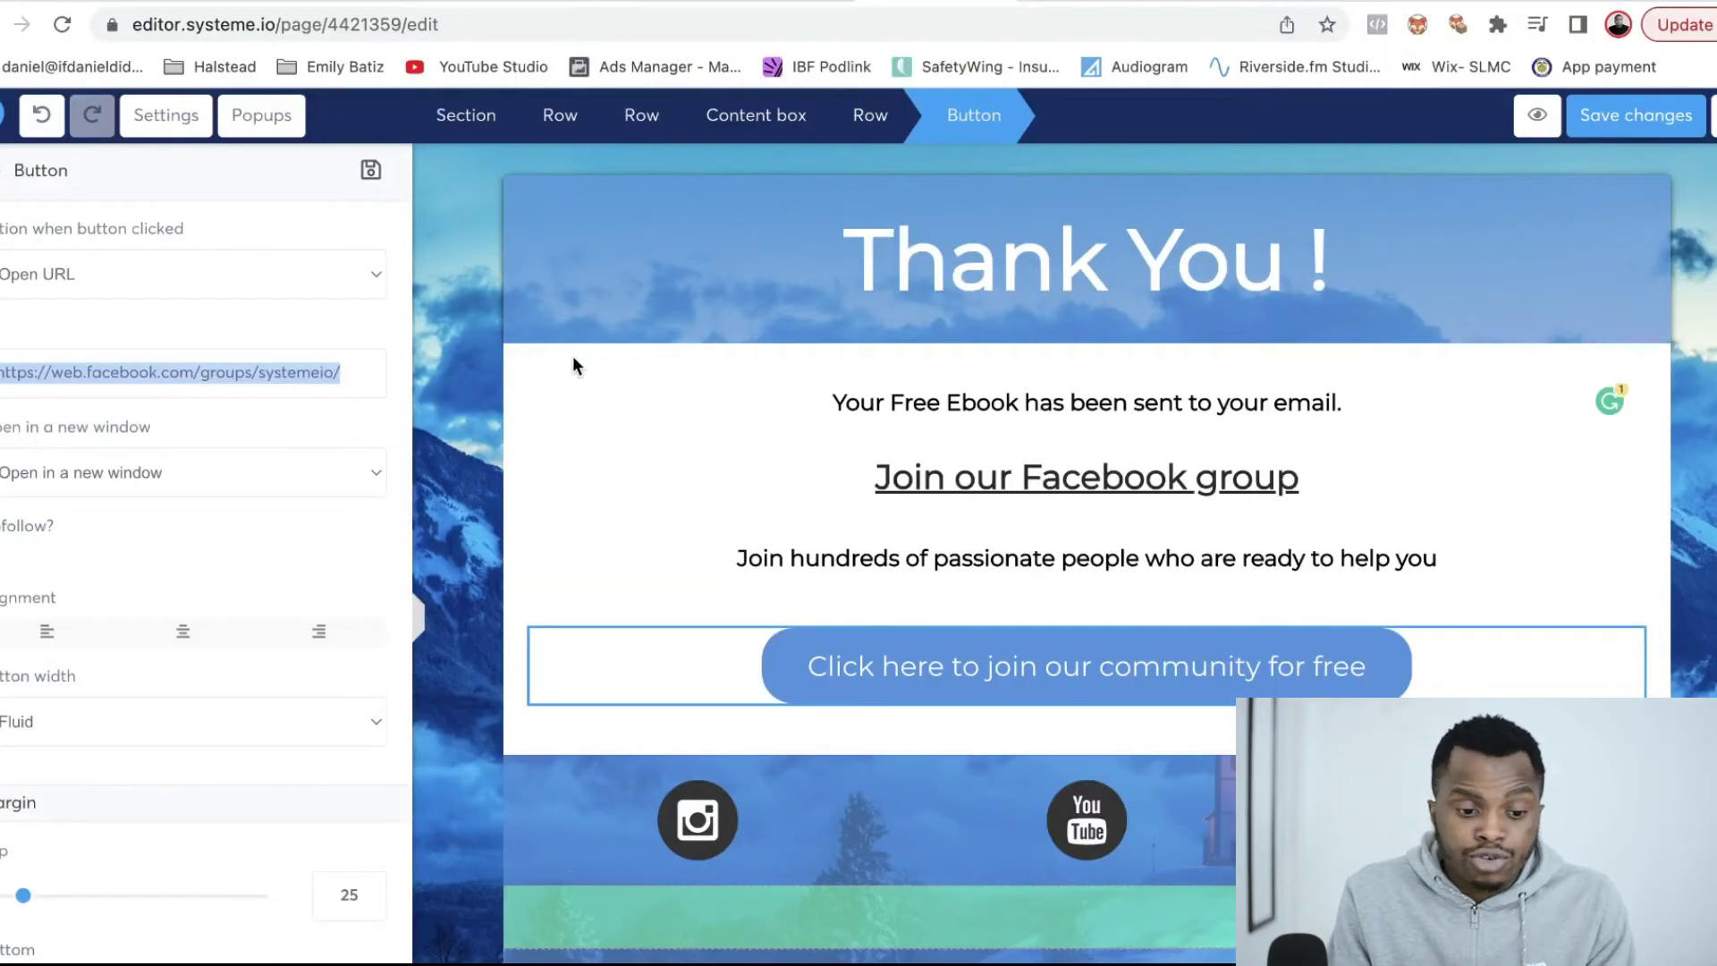
{"action": "left_click", "coordinate": [304, 370]}
{"action": "double_click", "coordinate": [303, 370]}
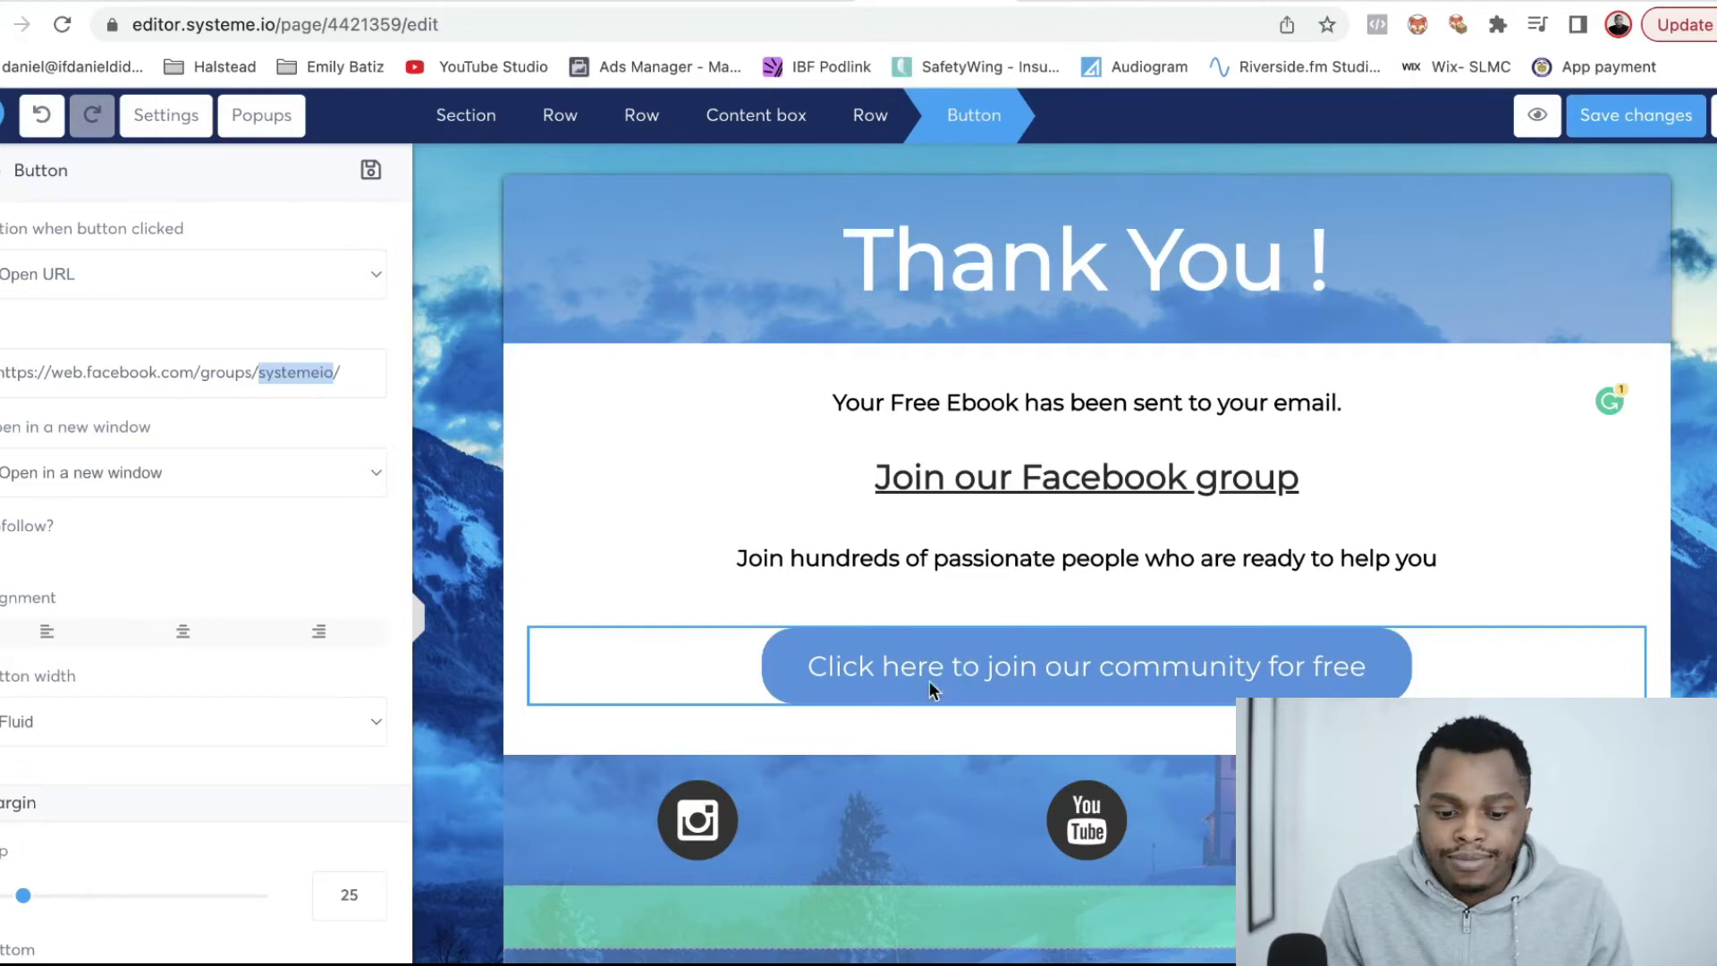
{"action": "key", "text": "Escape"}
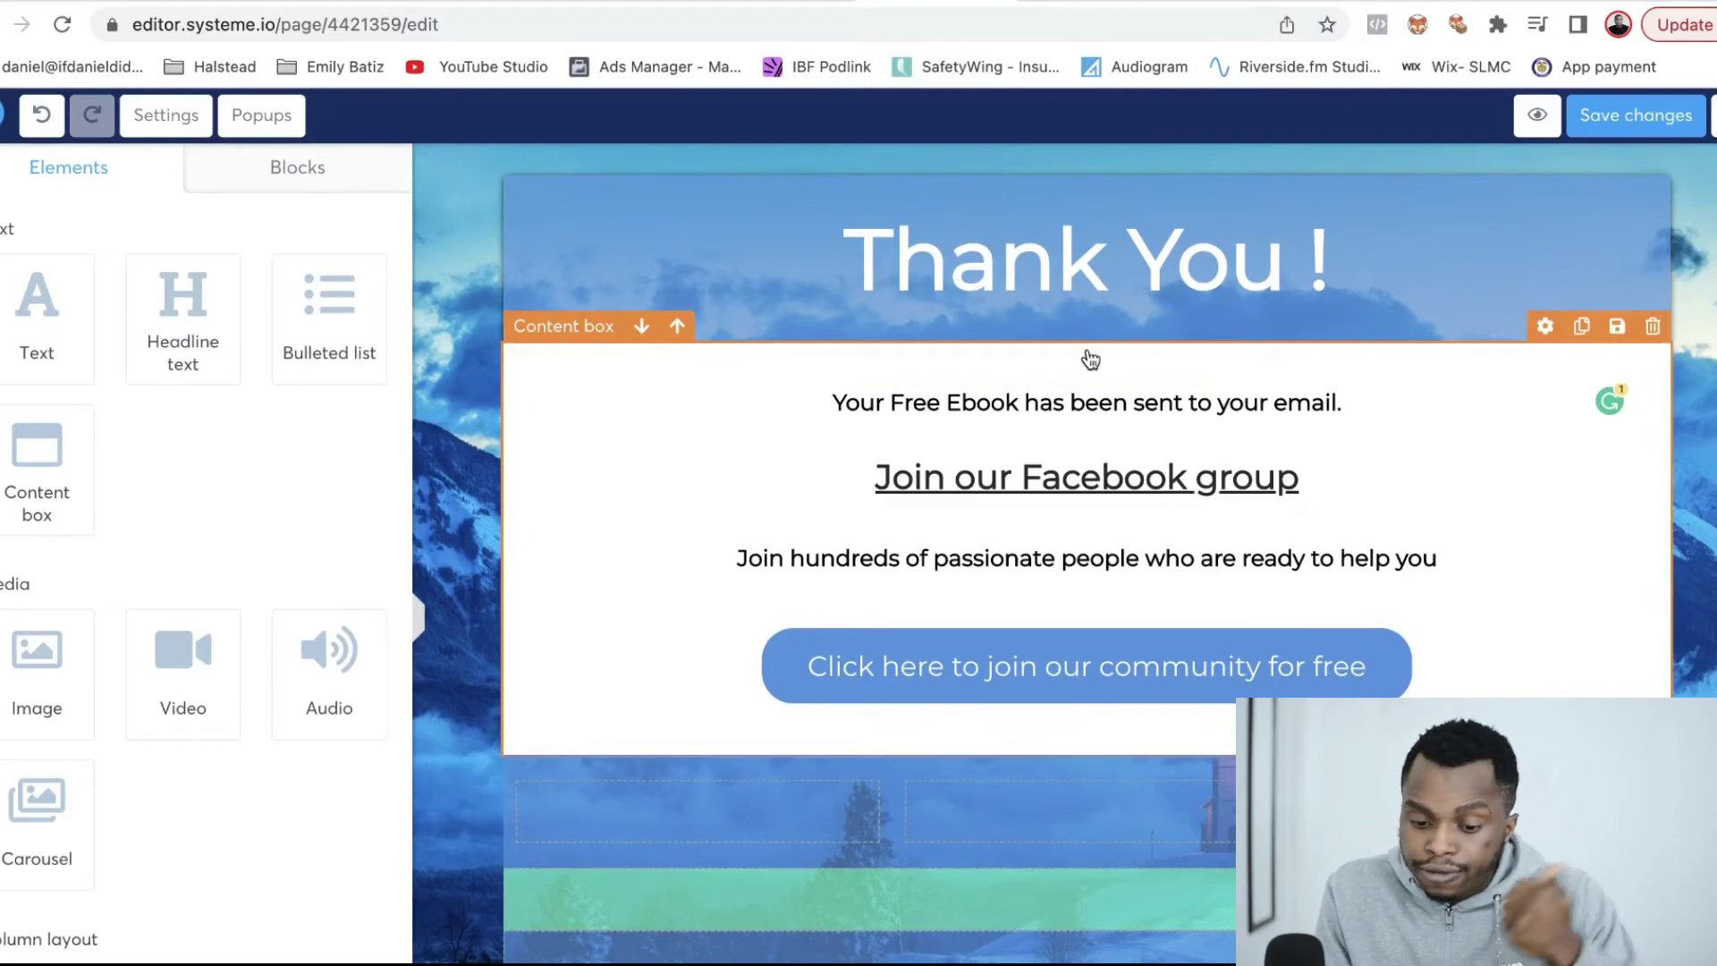
{"action": "scroll", "coordinate": [902, 567], "scroll_direction": "down", "scroll_amount": 1}
{"action": "scroll", "coordinate": [902, 568], "scroll_direction": "up", "scroll_amount": 1}
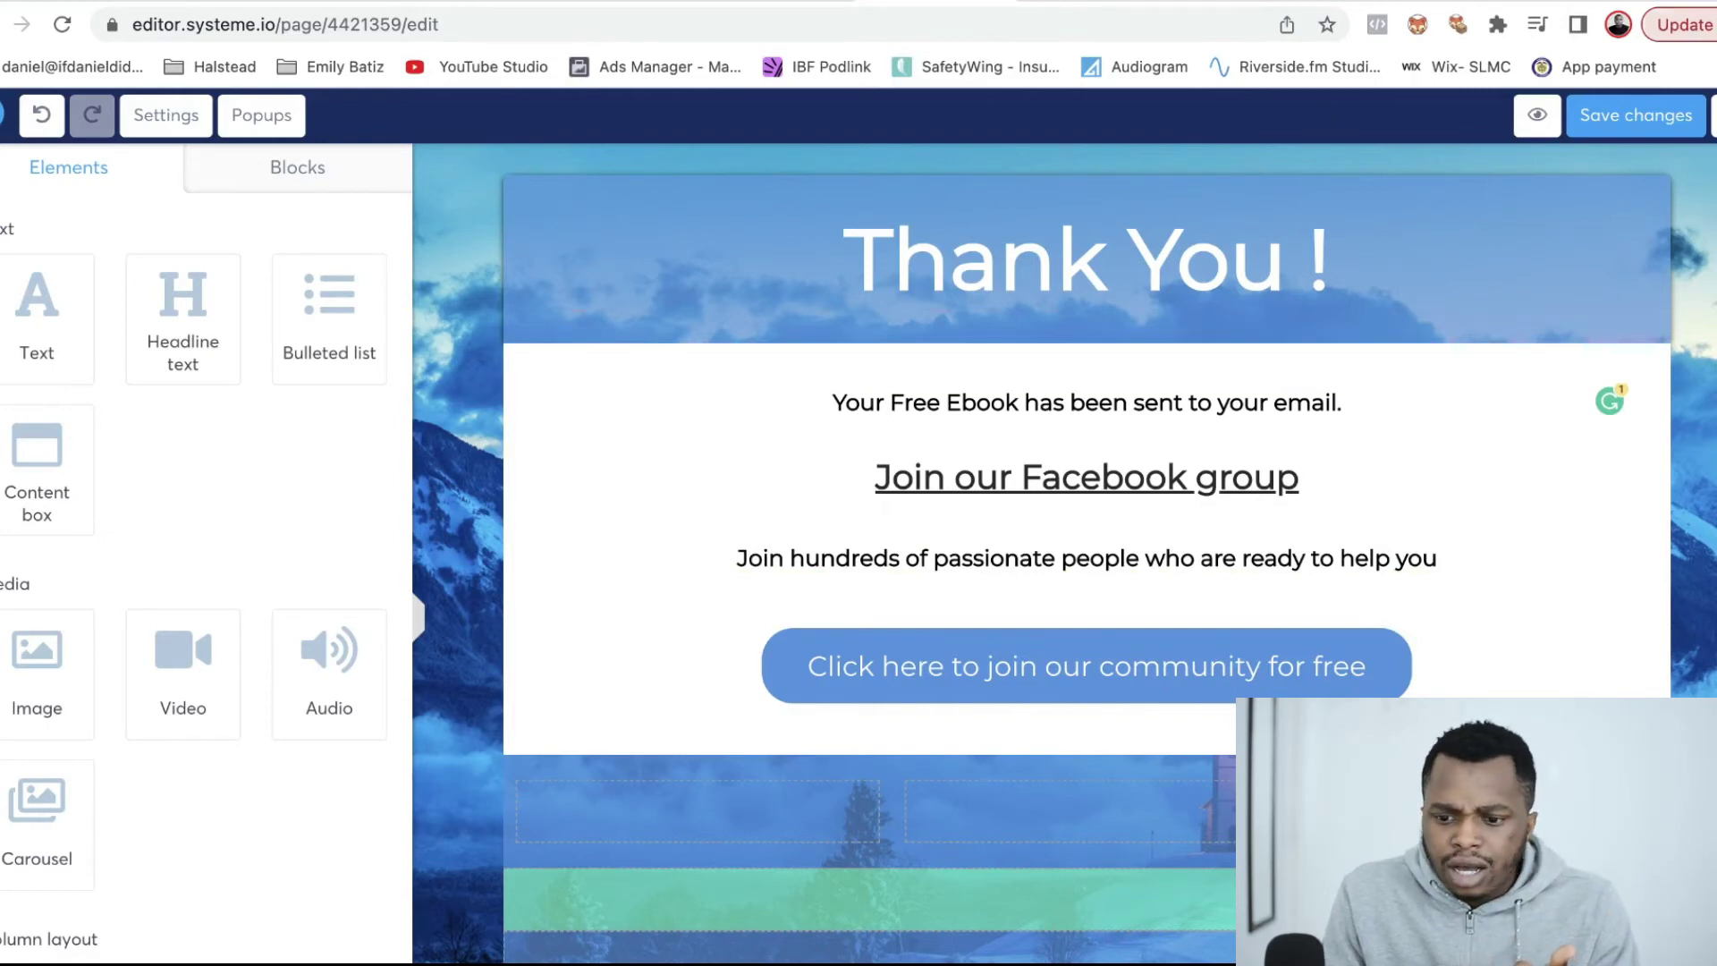
{"action": "left_click", "coordinate": [1644, 125]}
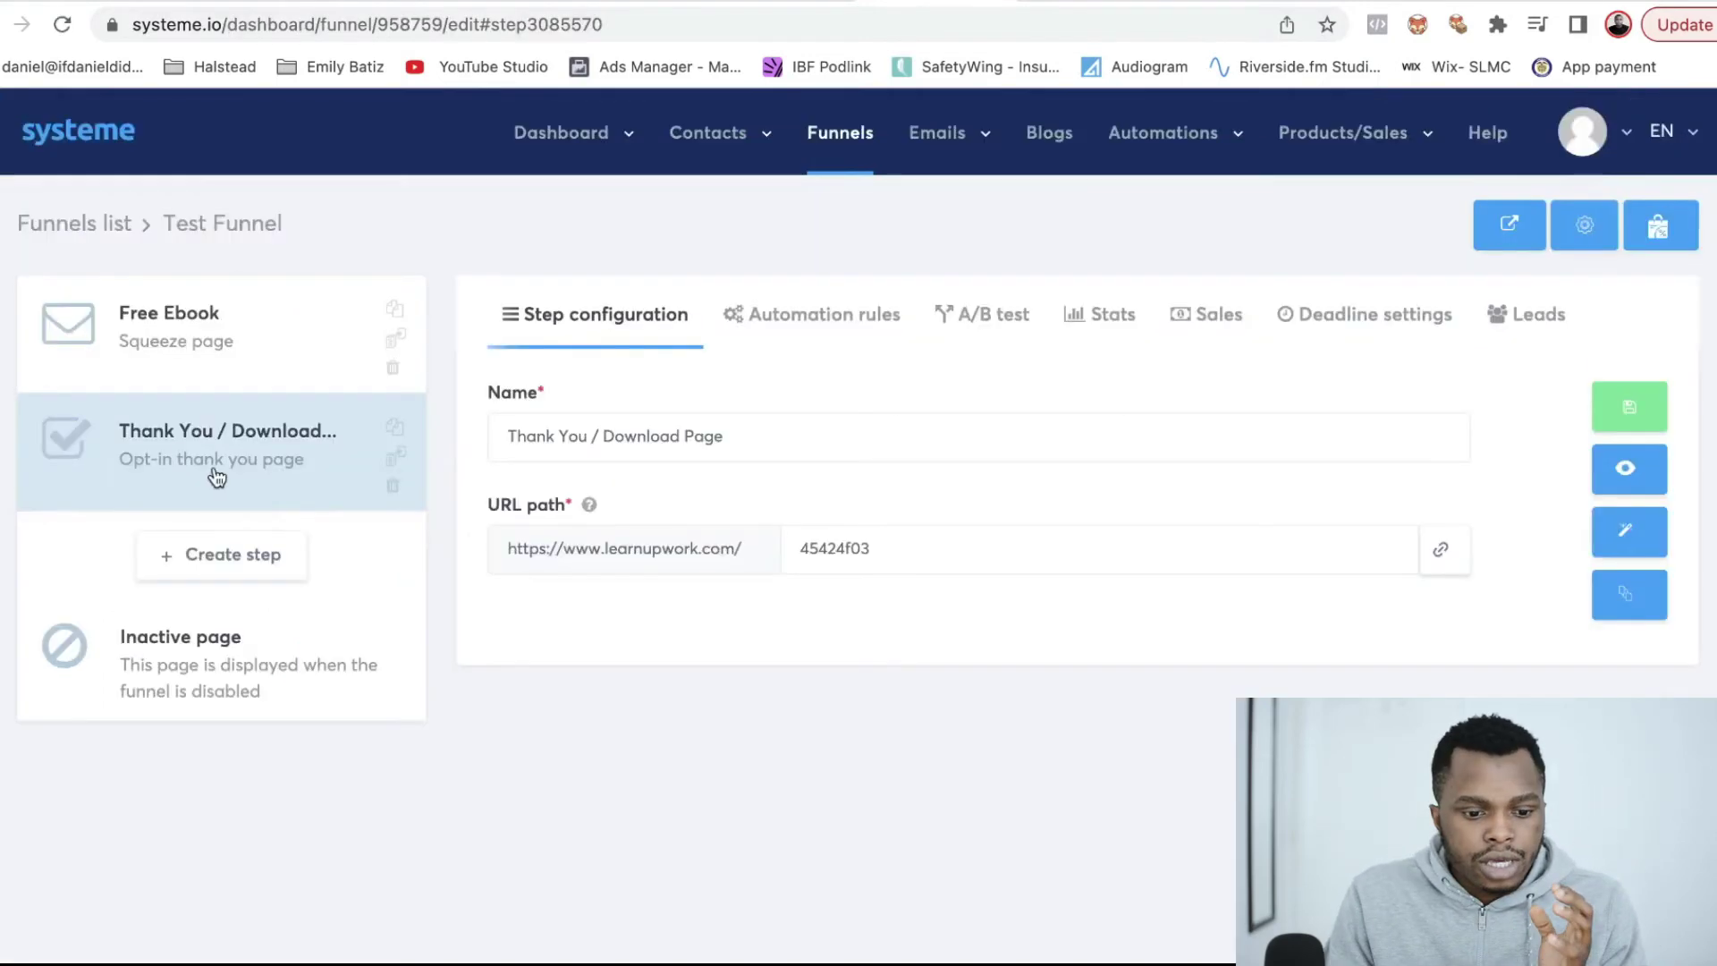
- Create a new contact tag named 'ebook', bringing the tag list to 7 tags
{"action": "left_click", "coordinate": [222, 345]}
{"action": "mouse_move", "coordinate": [729, 151]}
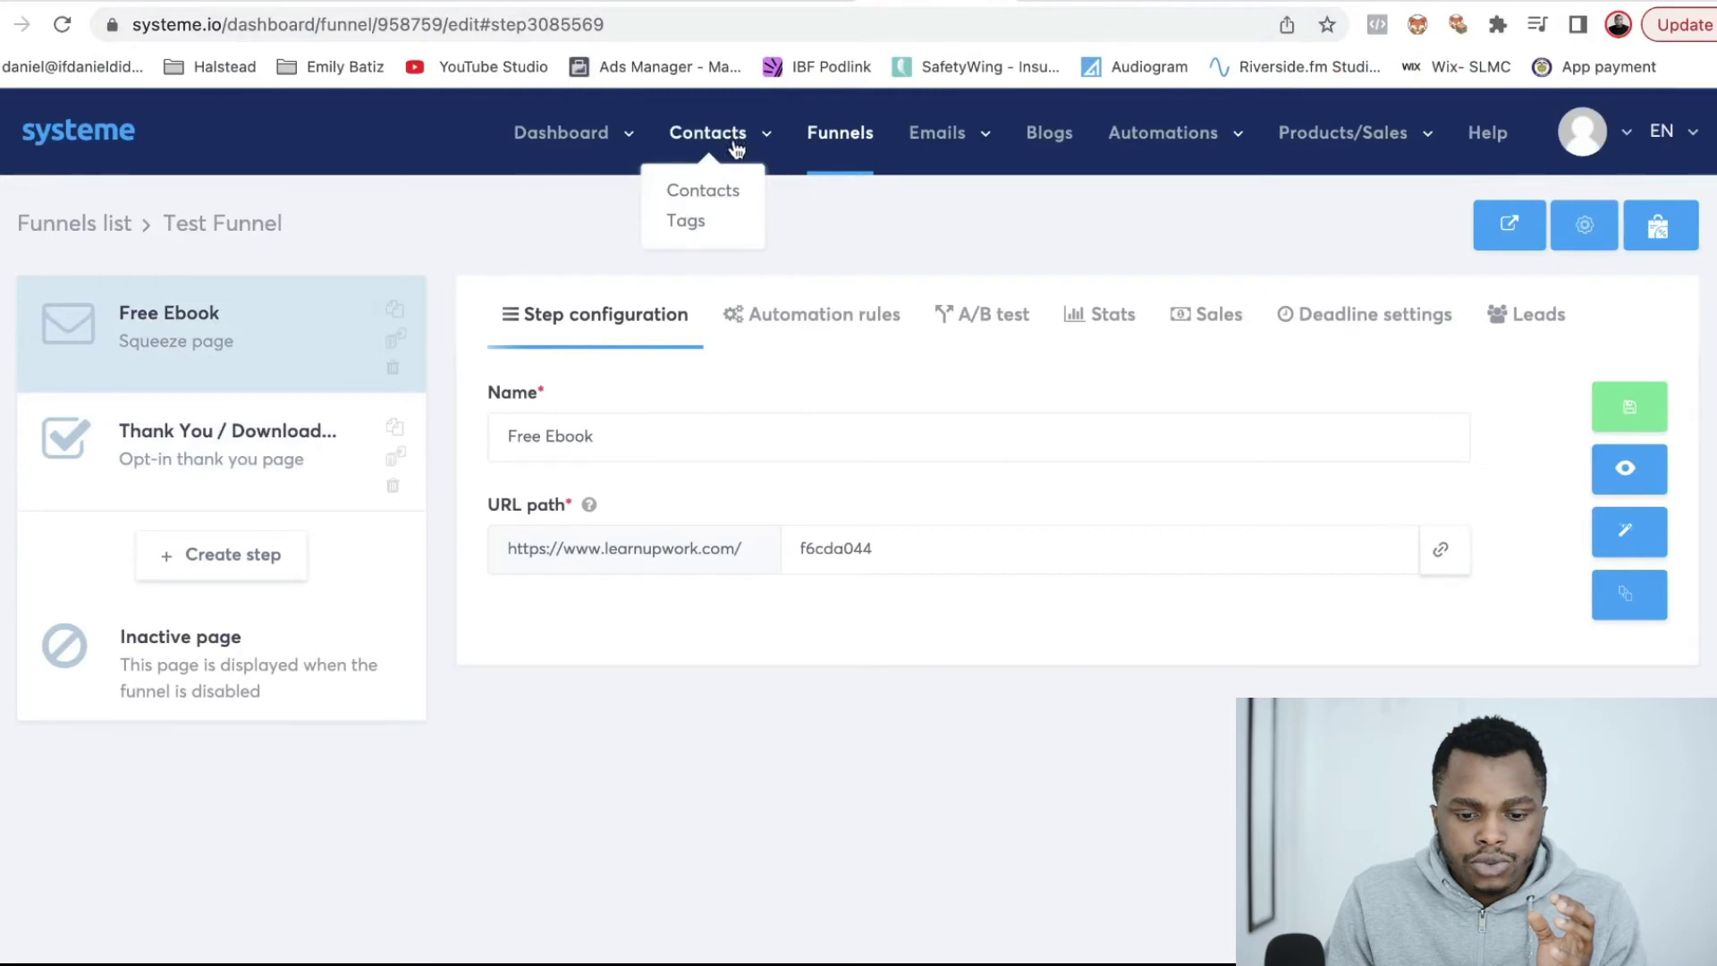
{"action": "left_click", "coordinate": [693, 222]}
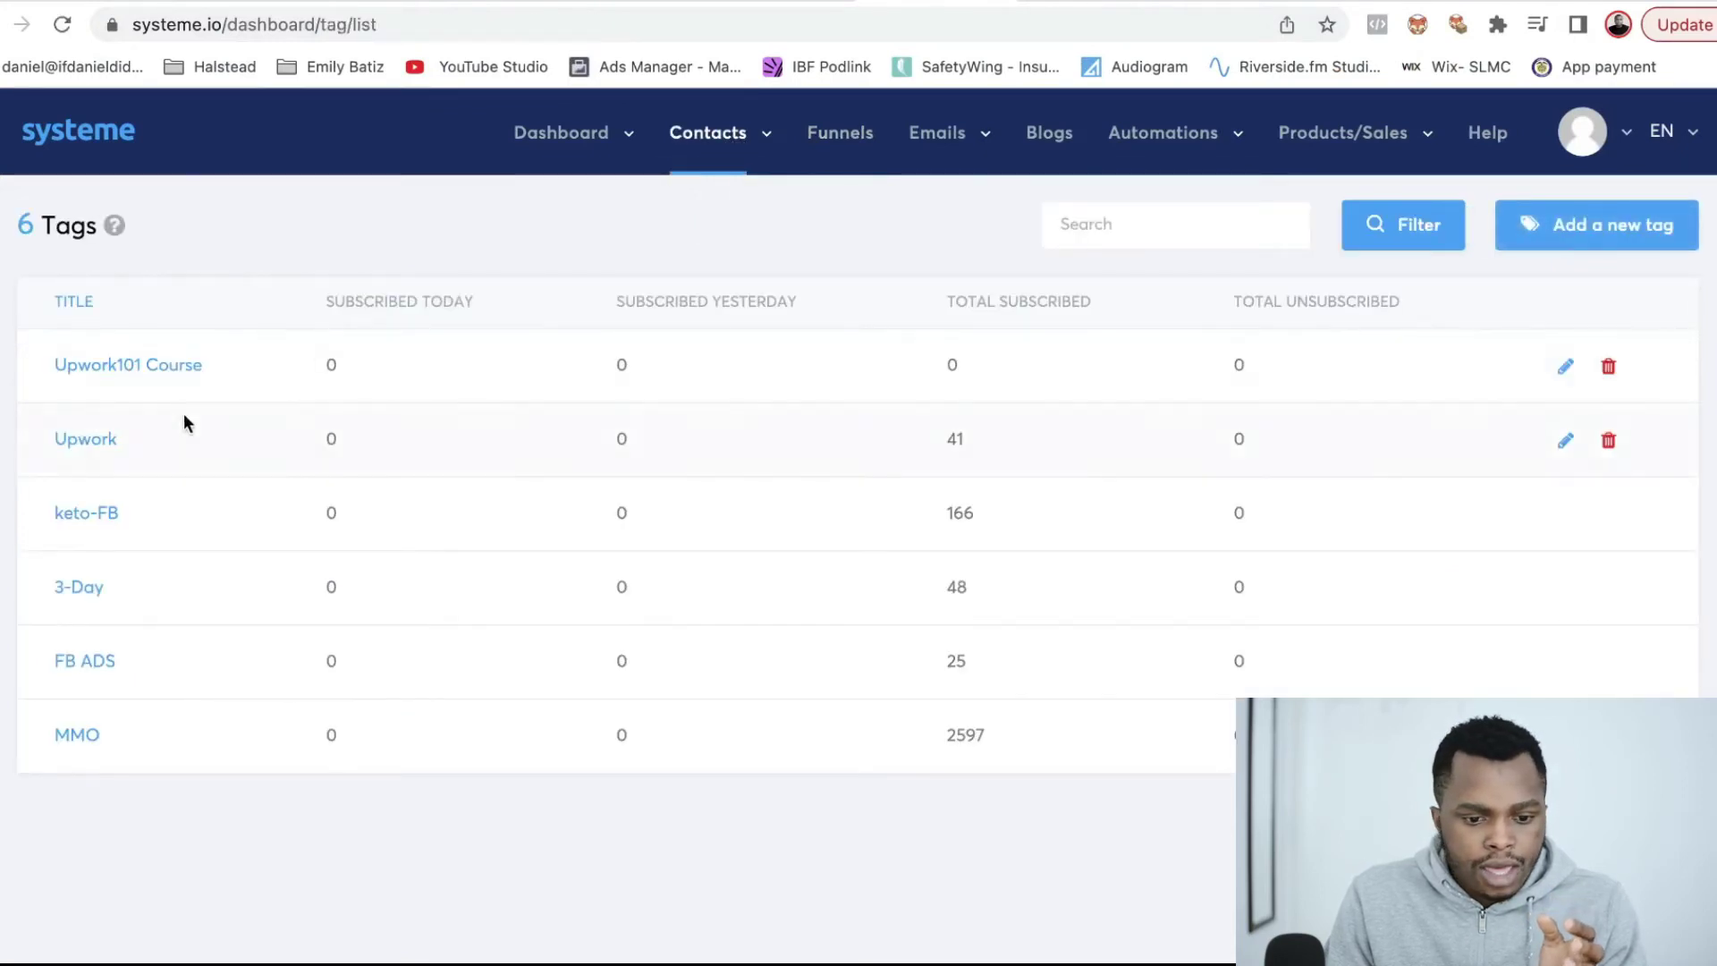
{"action": "left_click", "coordinate": [1606, 229]}
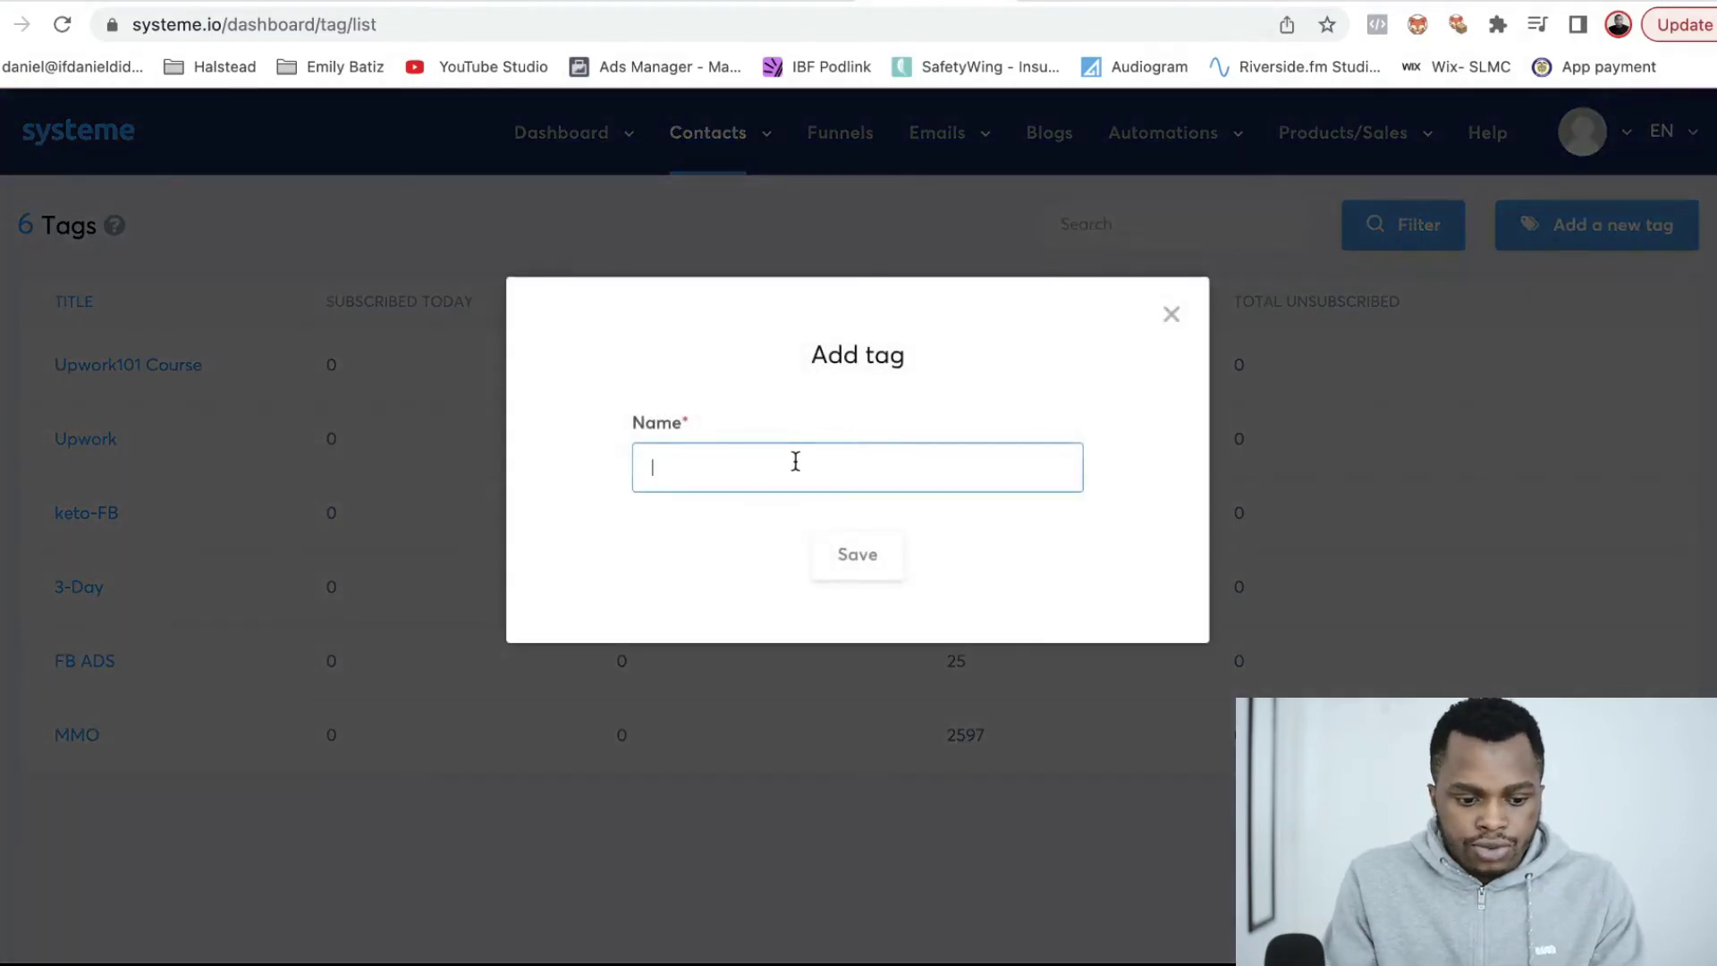
{"action": "type", "text": "ebook"}
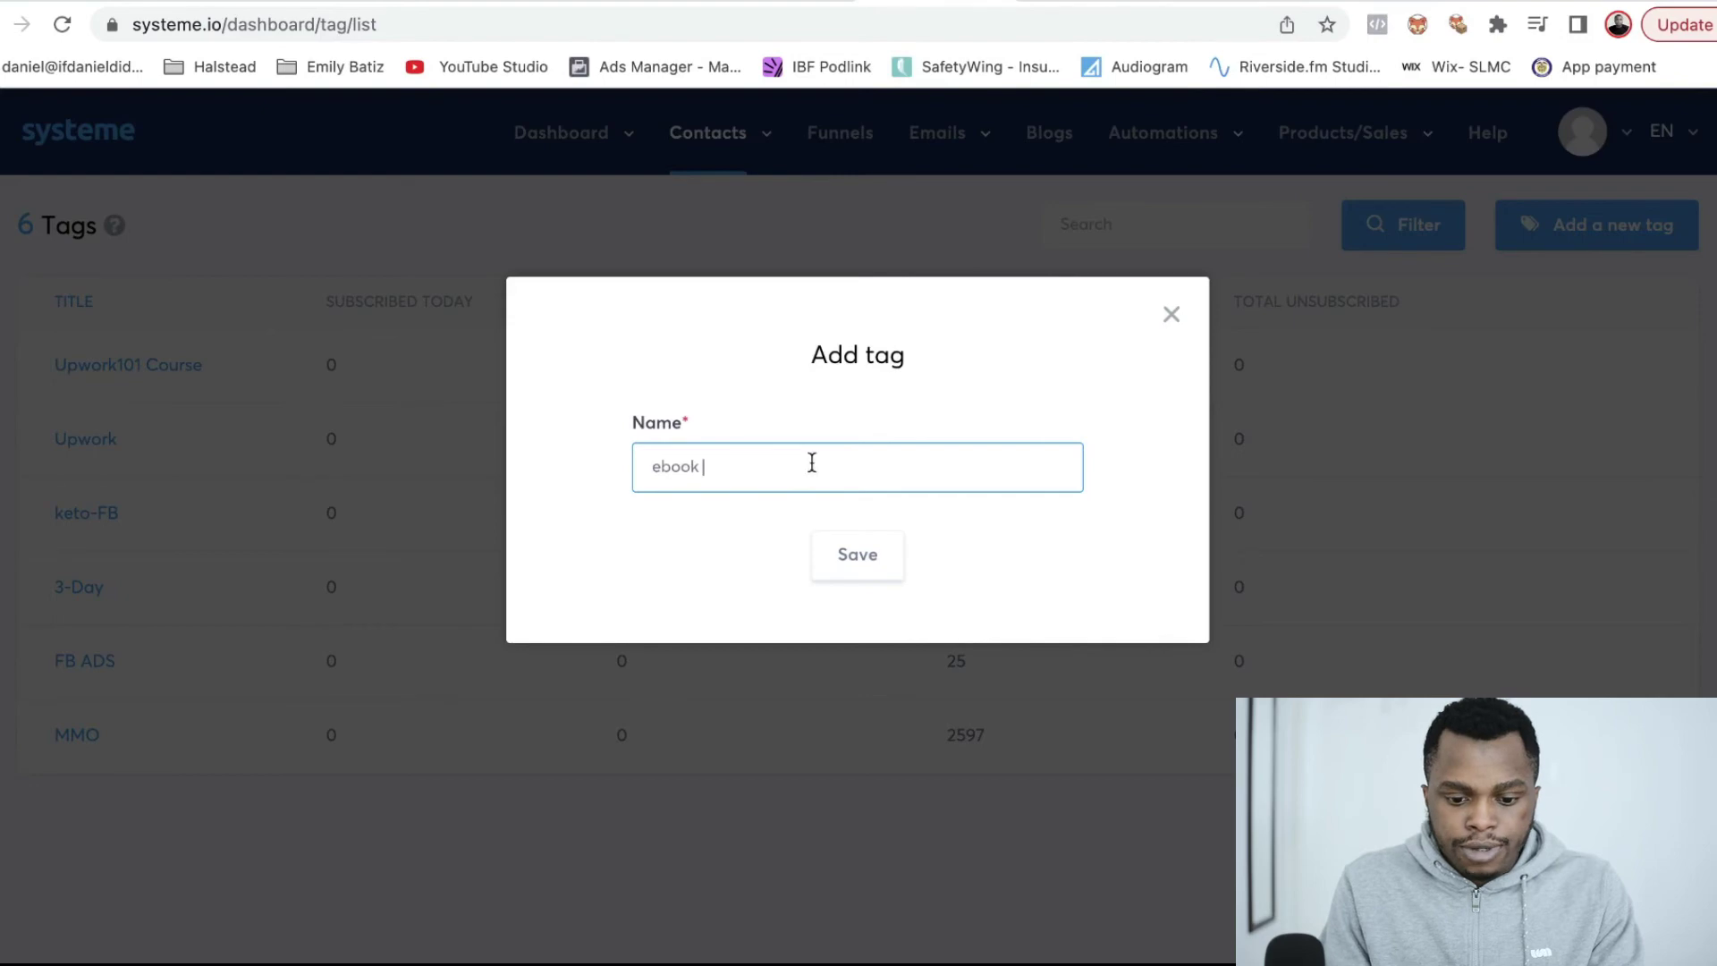
{"action": "left_click", "coordinate": [855, 559]}
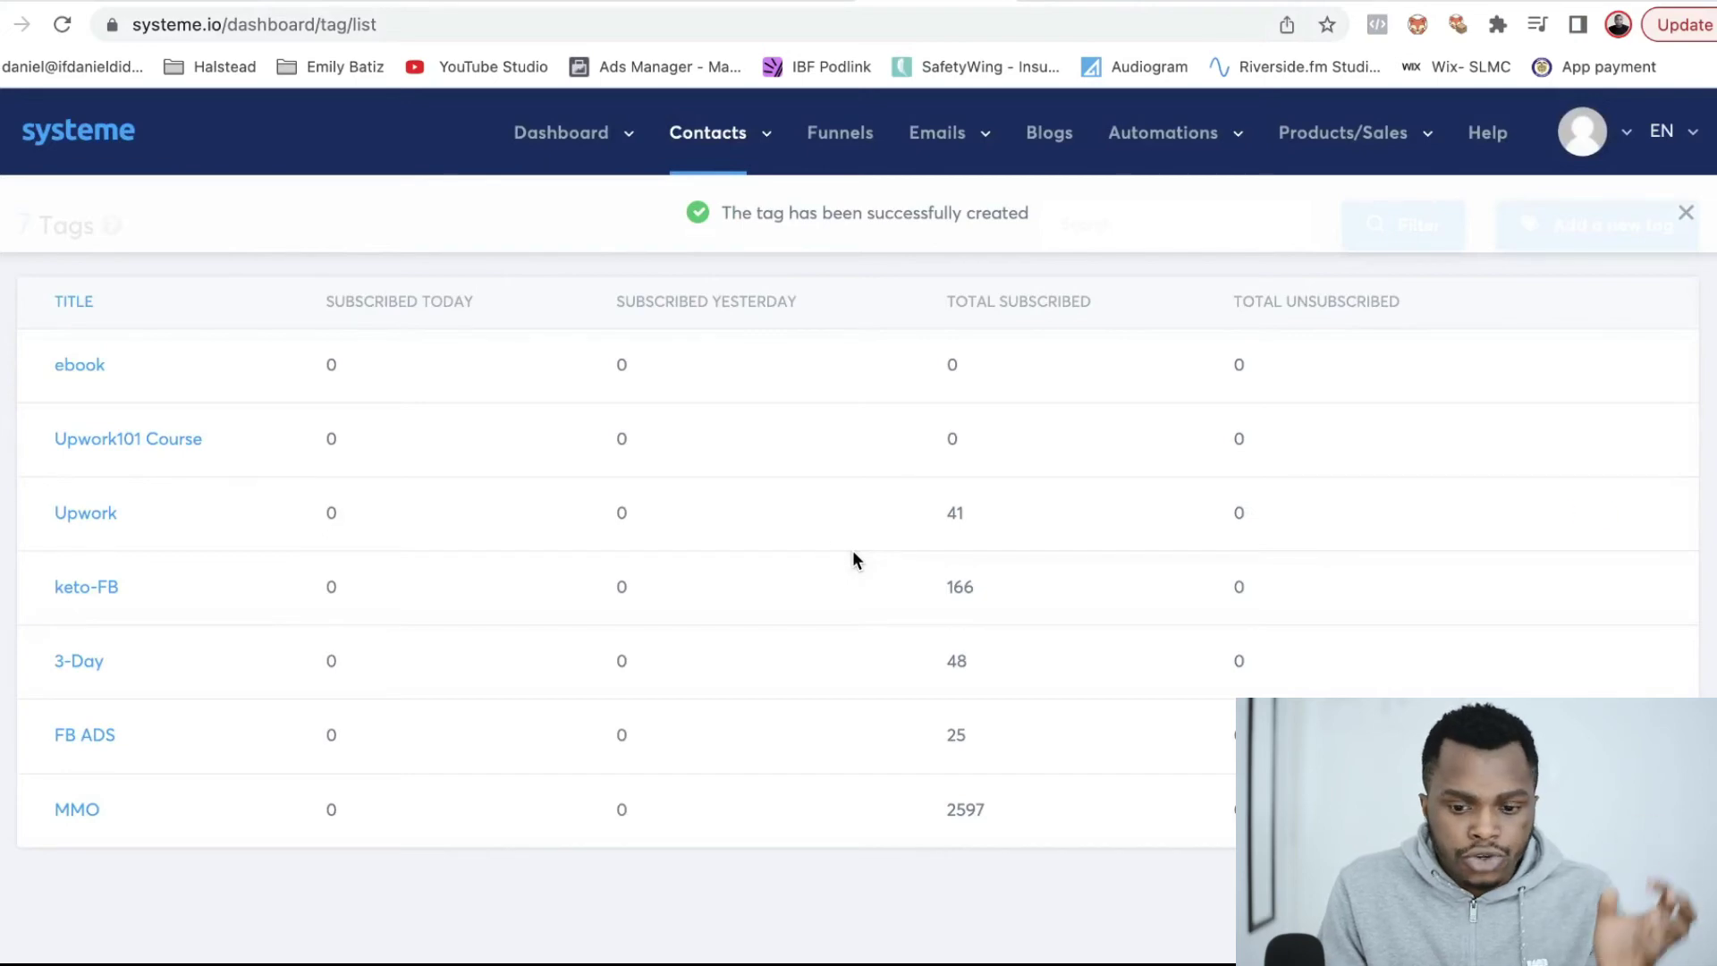
{"action": "left_click", "coordinate": [855, 147]}
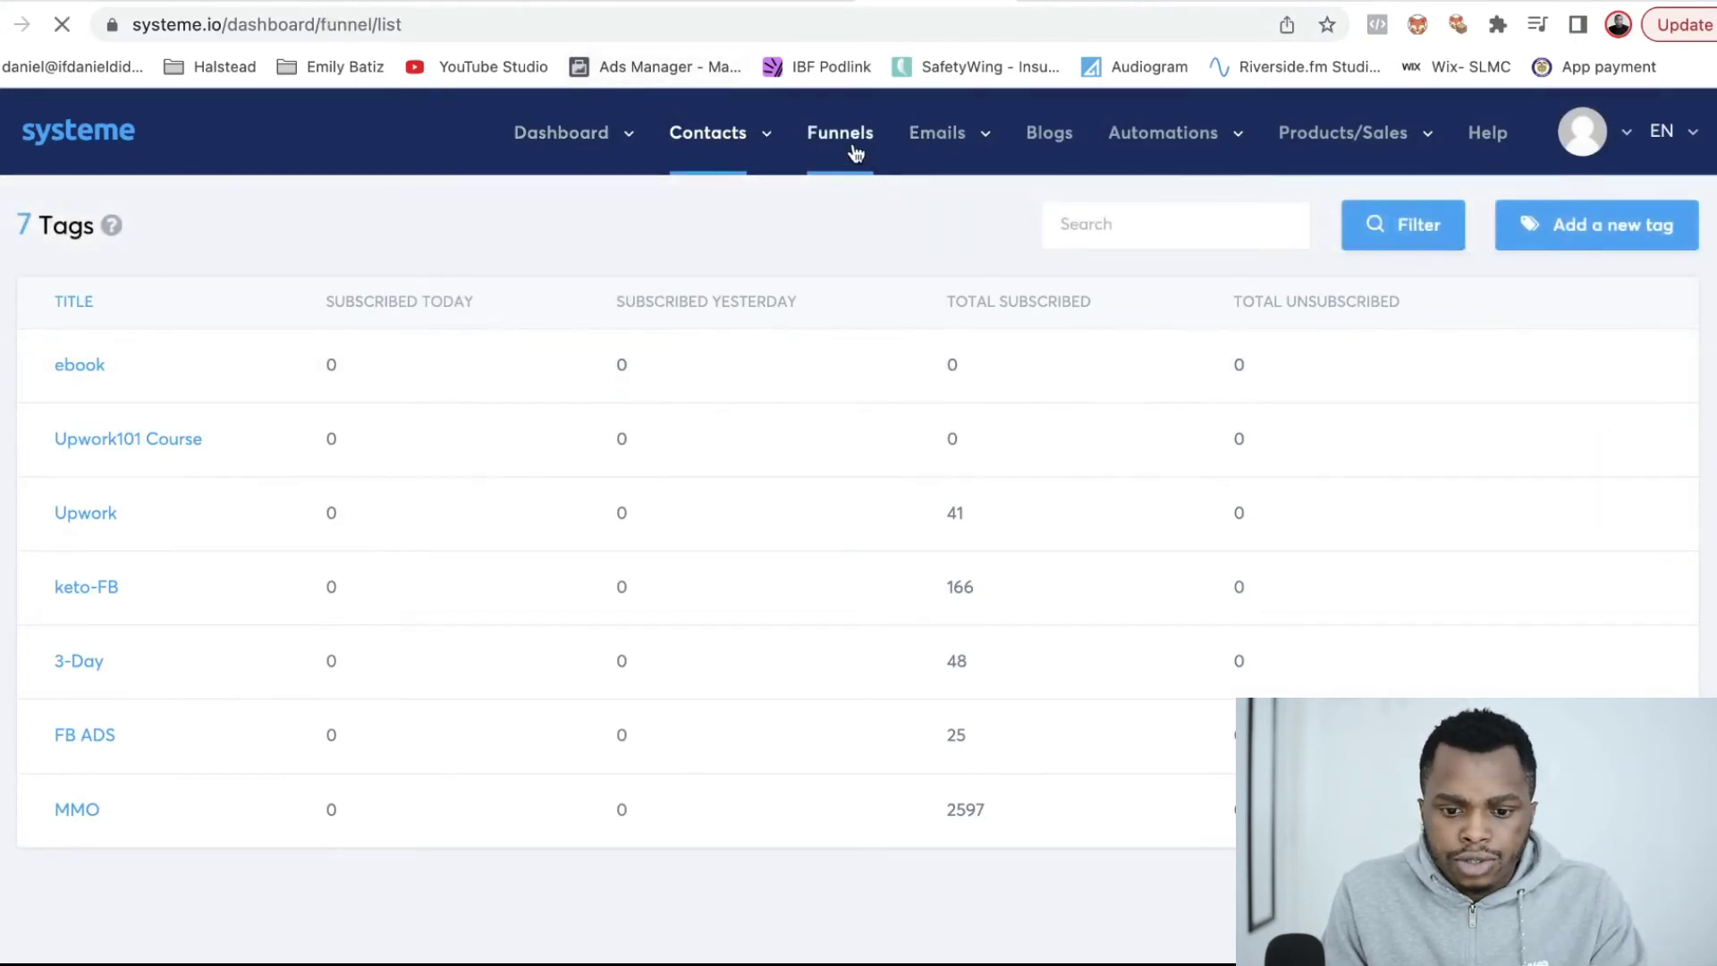
- In Test Funnel, give the Free Ebook squeeze step a rule: on form subscription, add tag 'ebook'
{"action": "left_click", "coordinate": [113, 367]}
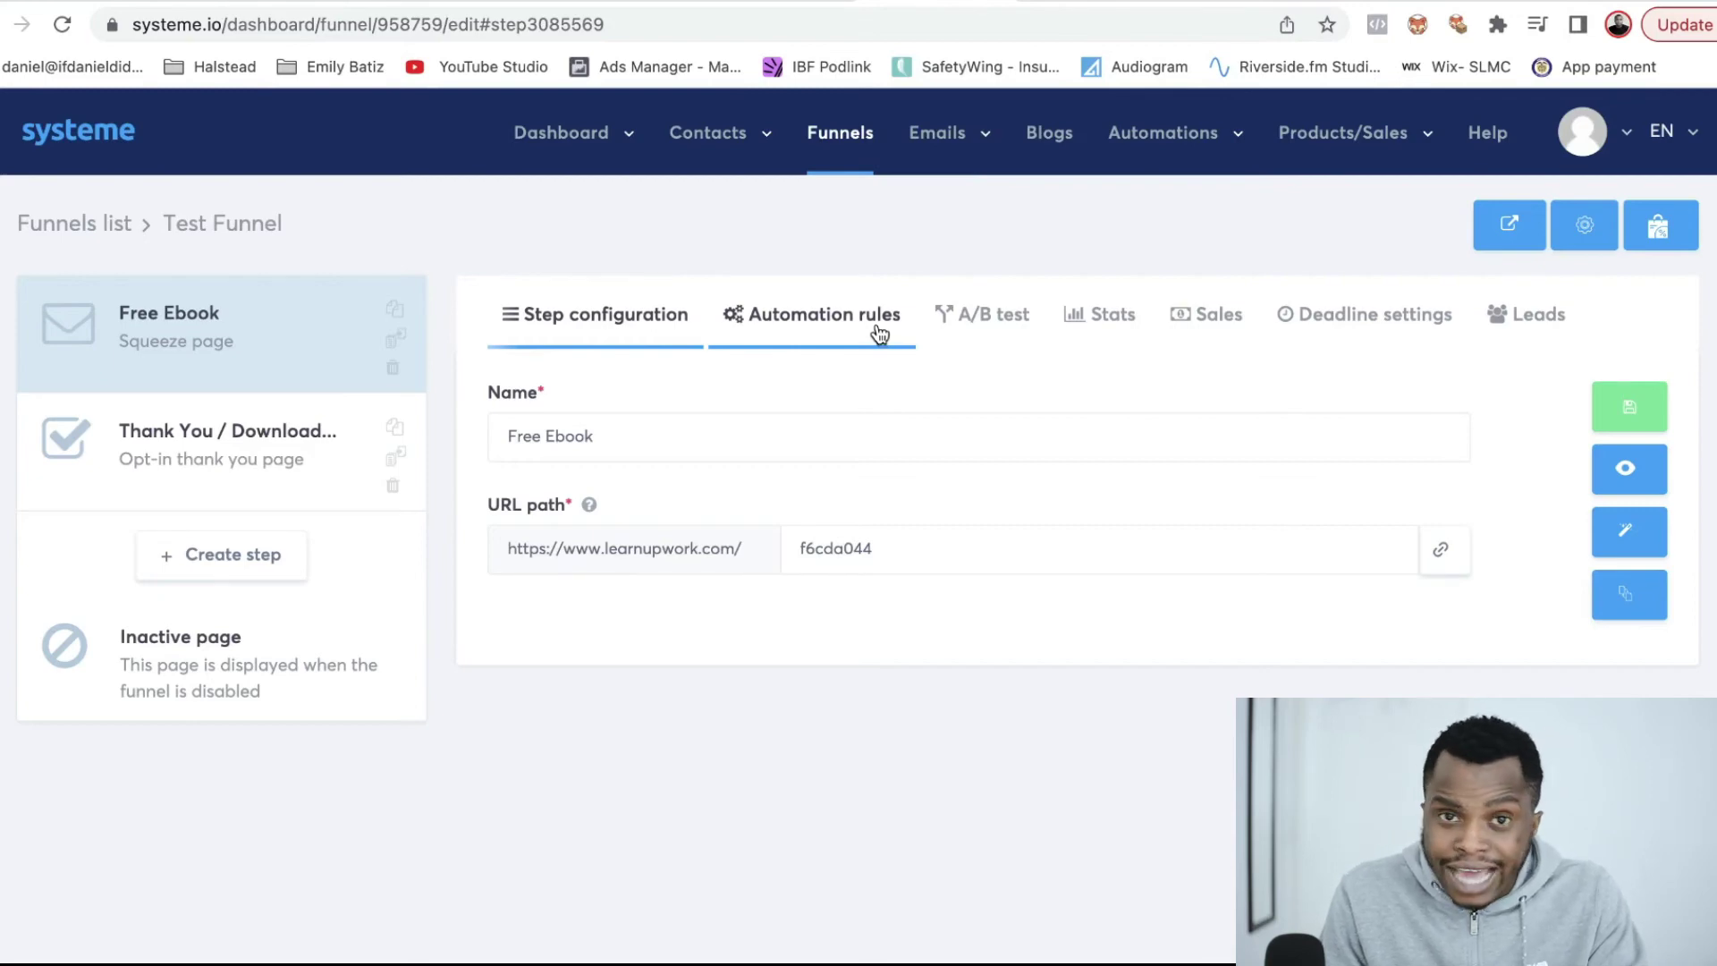
{"action": "left_click", "coordinate": [880, 334]}
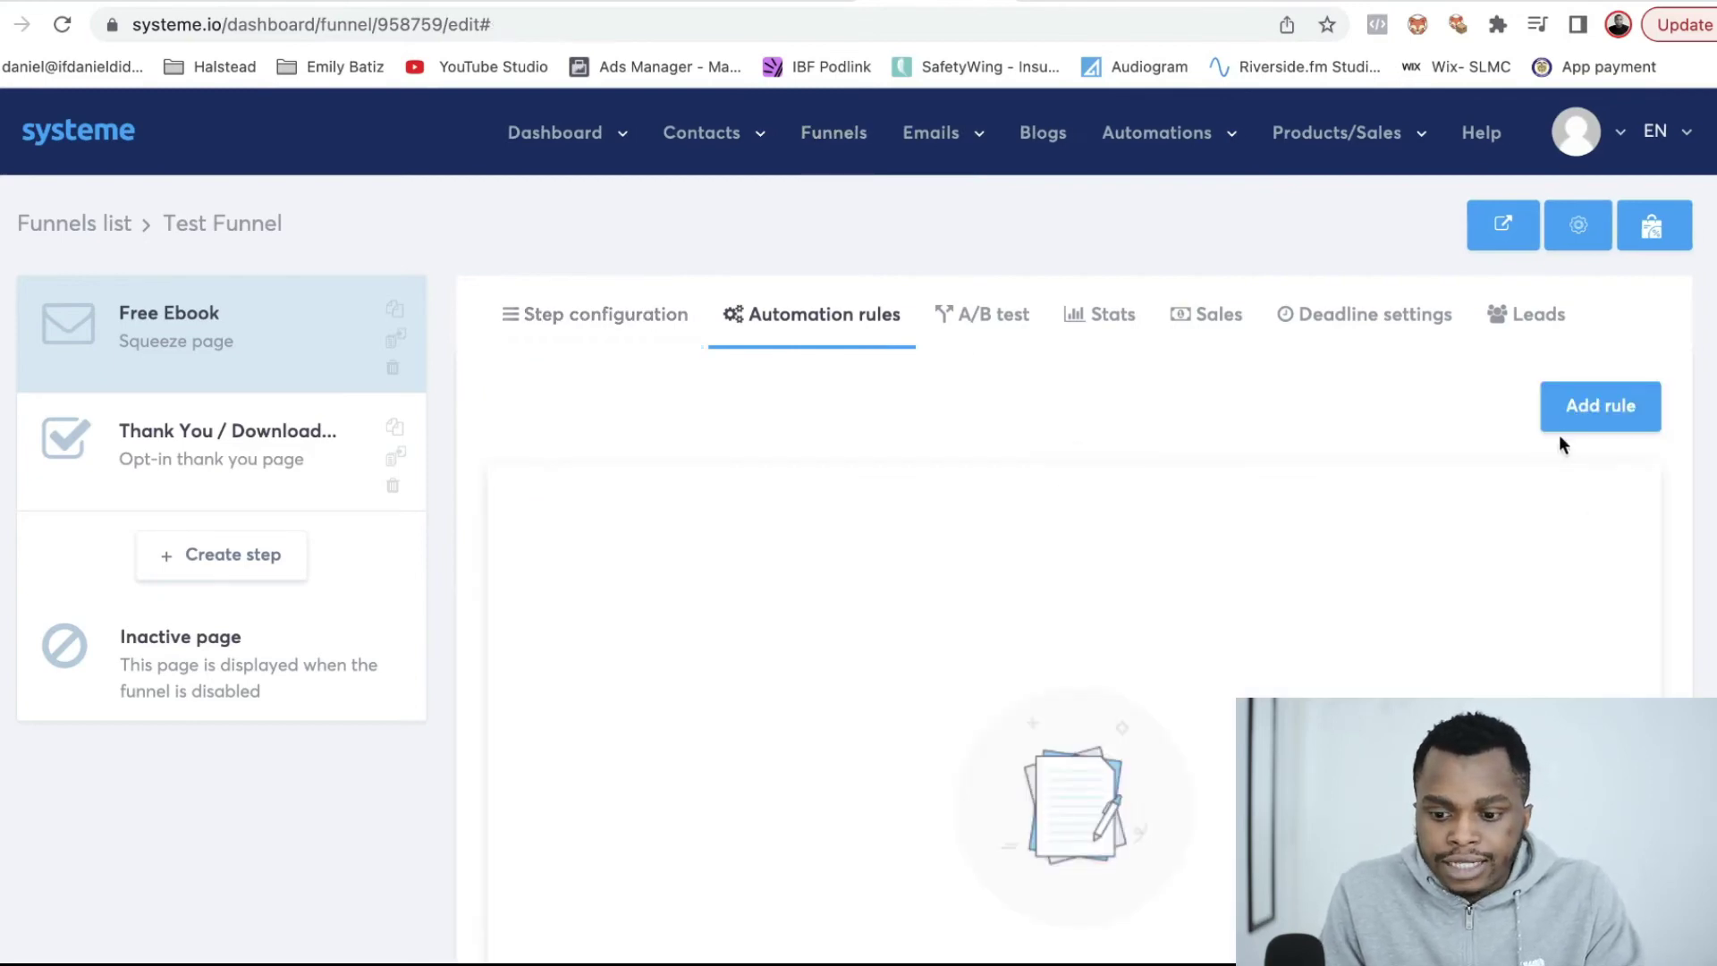
{"action": "left_click", "coordinate": [1589, 411]}
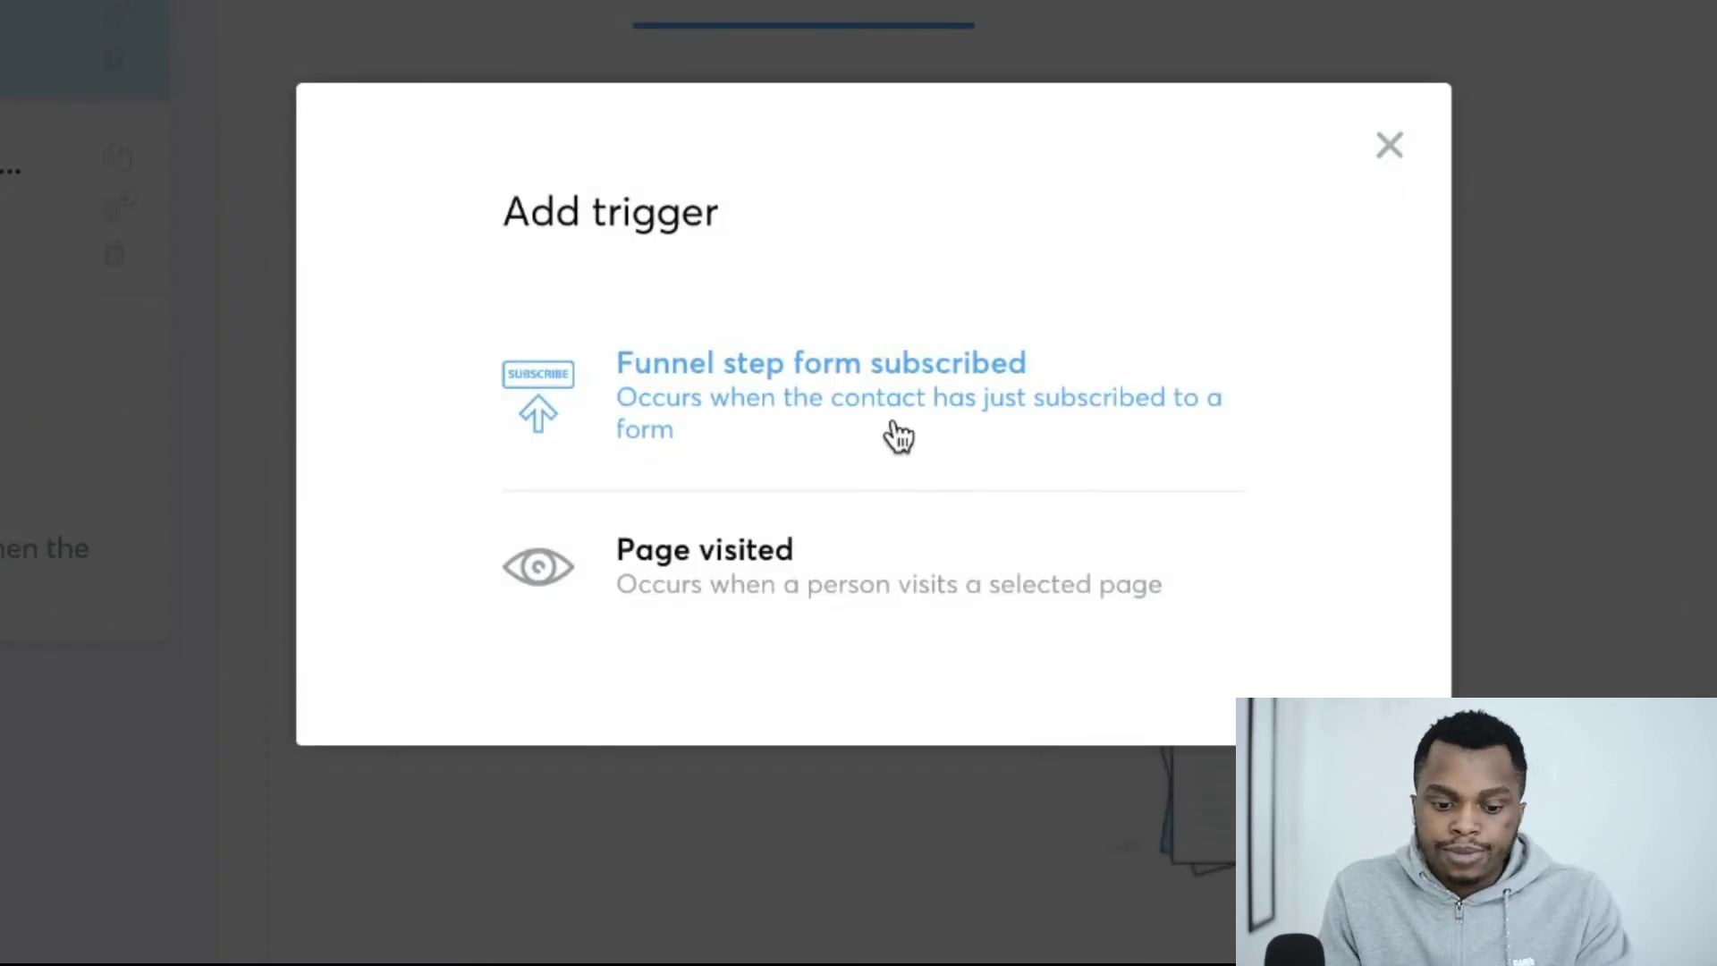
{"action": "left_click", "coordinate": [894, 428]}
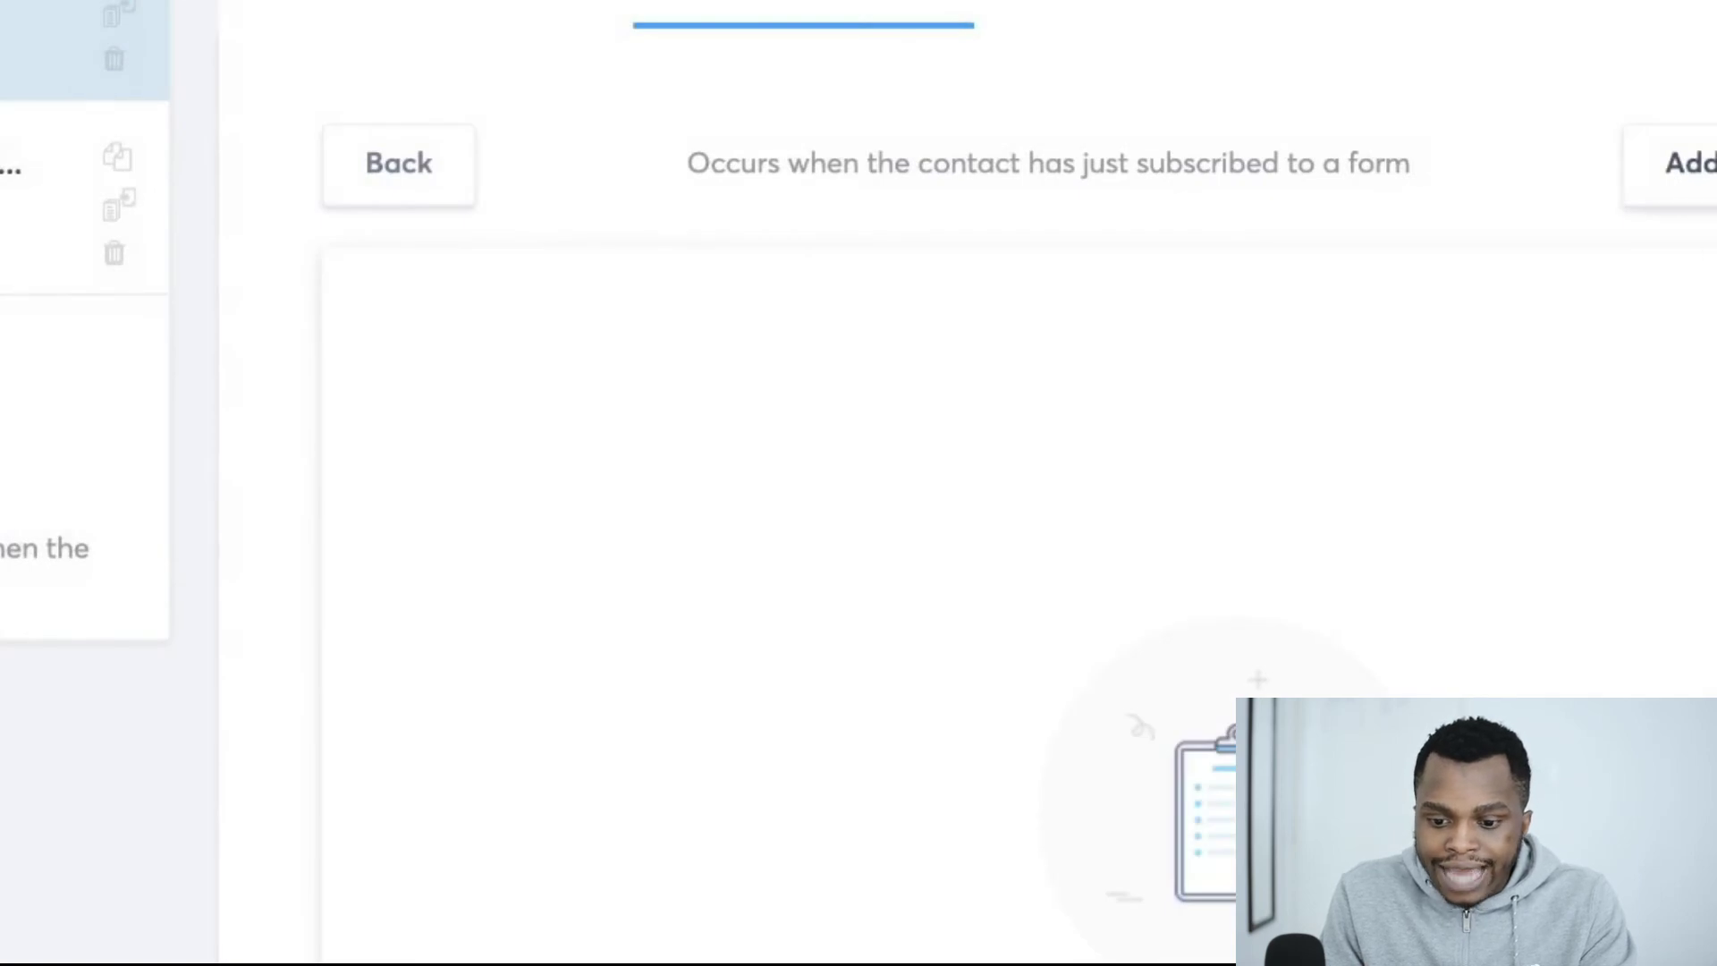
{"action": "left_click", "coordinate": [1691, 163]}
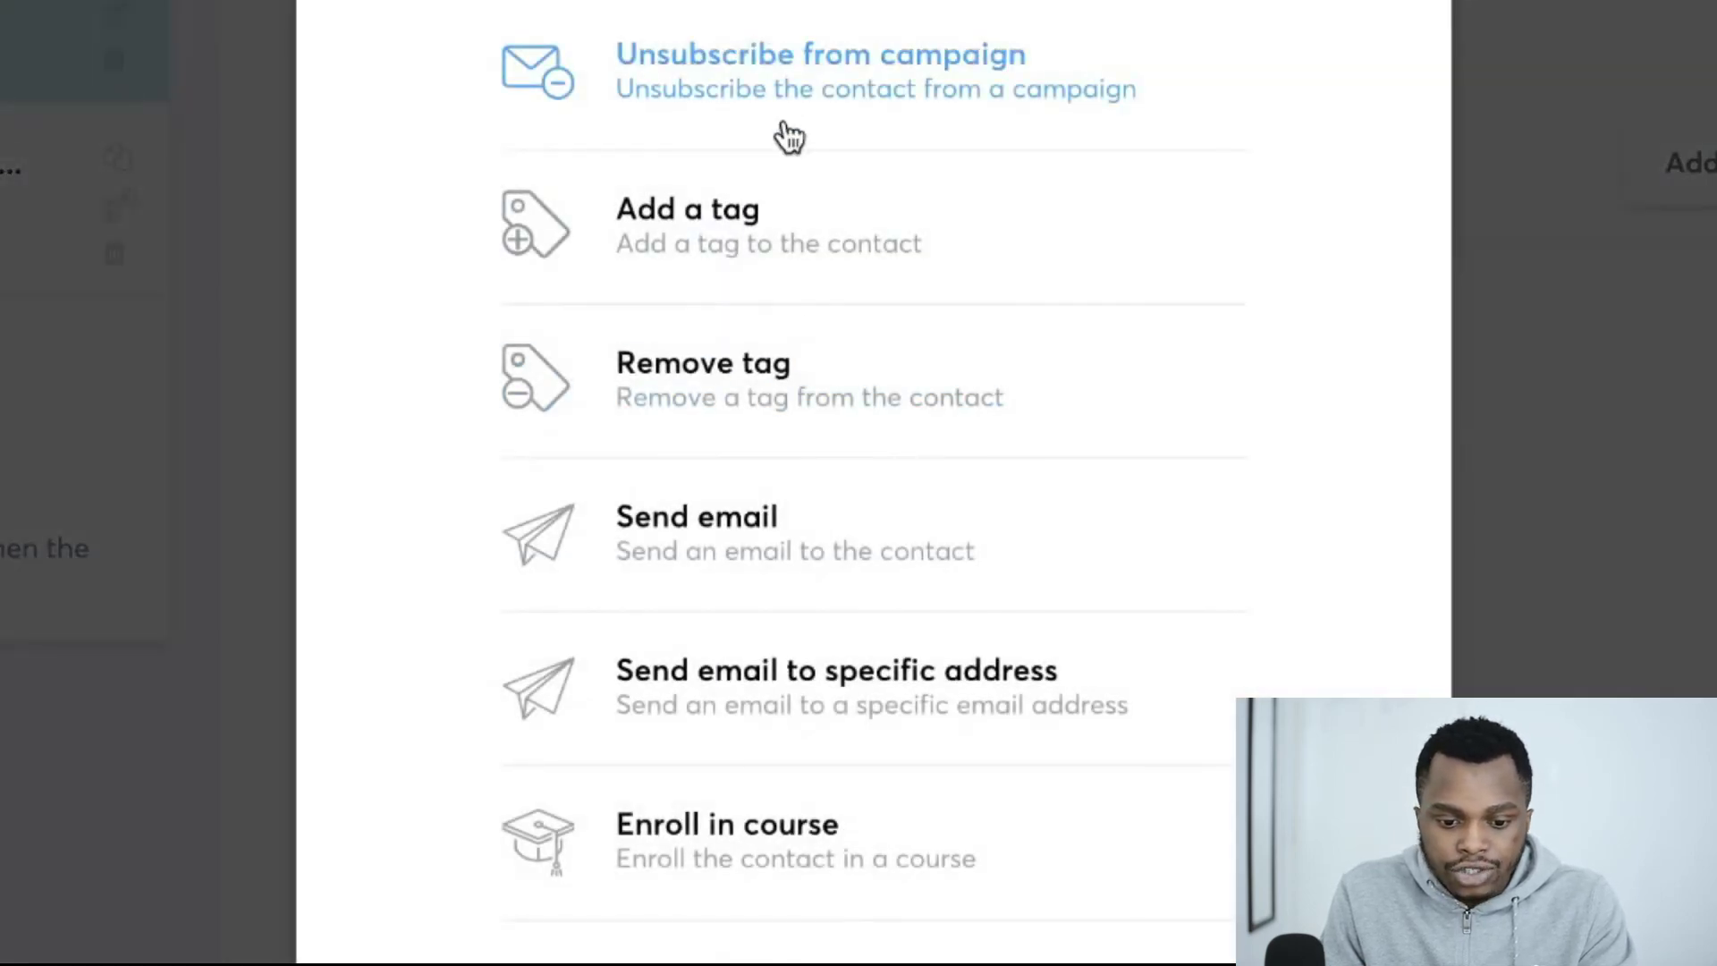
{"action": "left_click", "coordinate": [768, 246]}
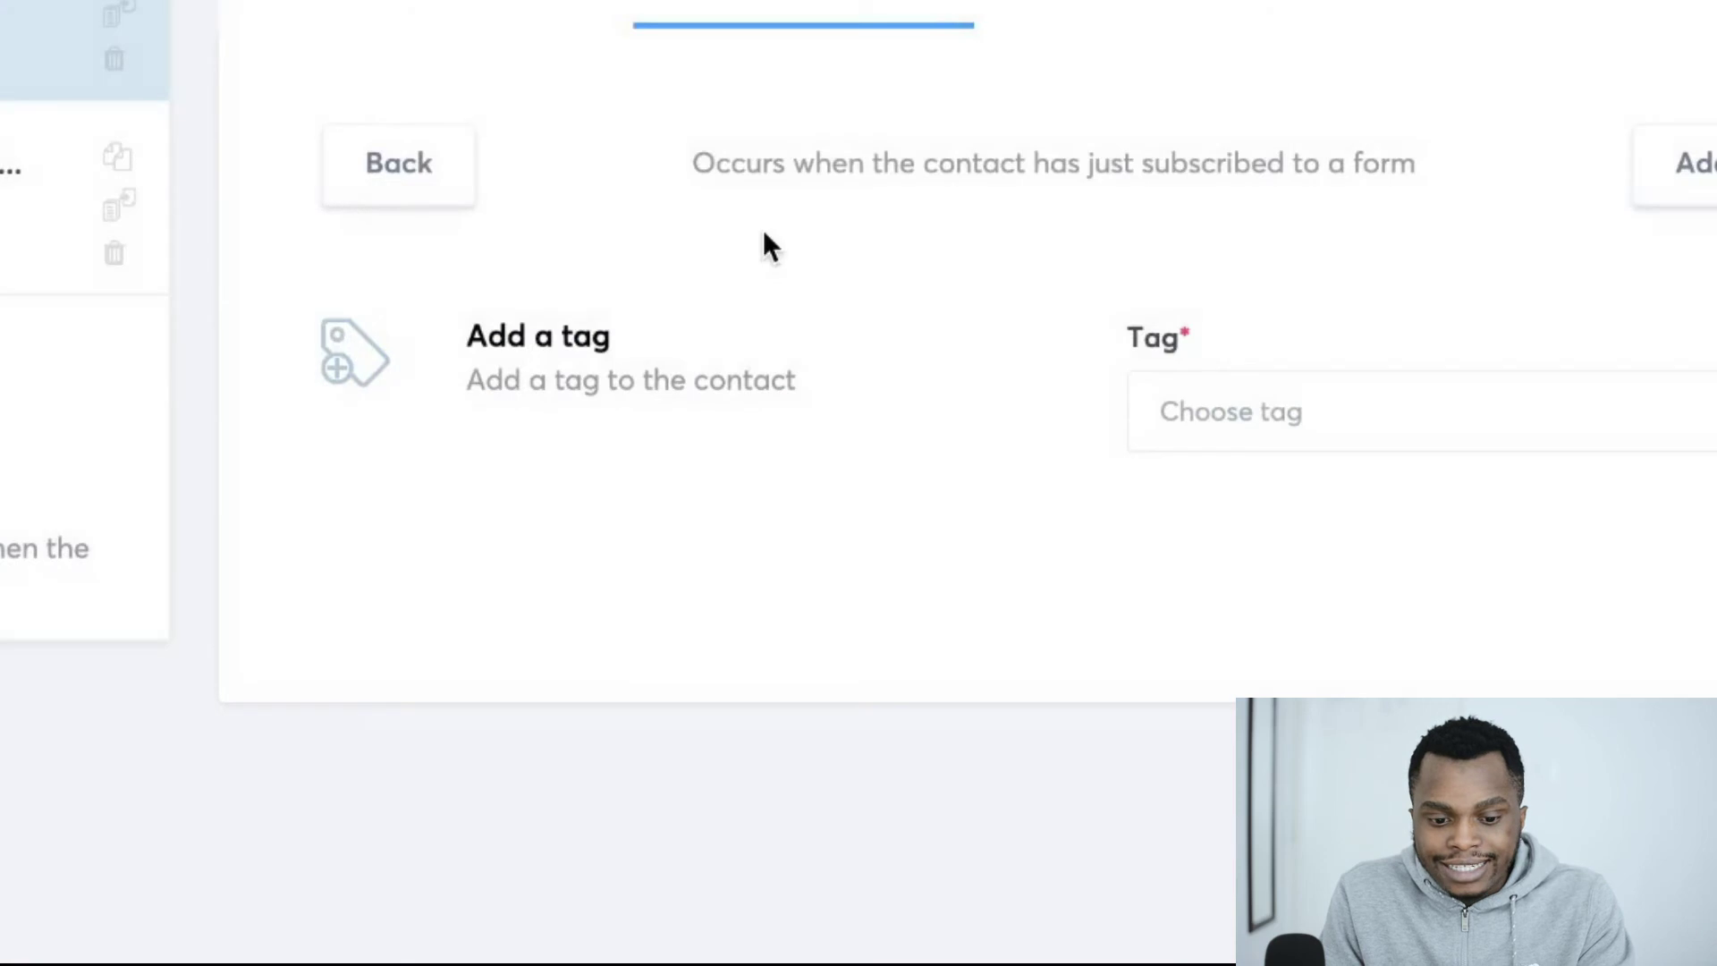
{"action": "left_click", "coordinate": [1414, 412]}
{"action": "key", "text": "Down"}
{"action": "key", "text": "Down"}
{"action": "key", "text": "Down"}
{"action": "key", "text": "Down"}
{"action": "key", "text": "Down"}
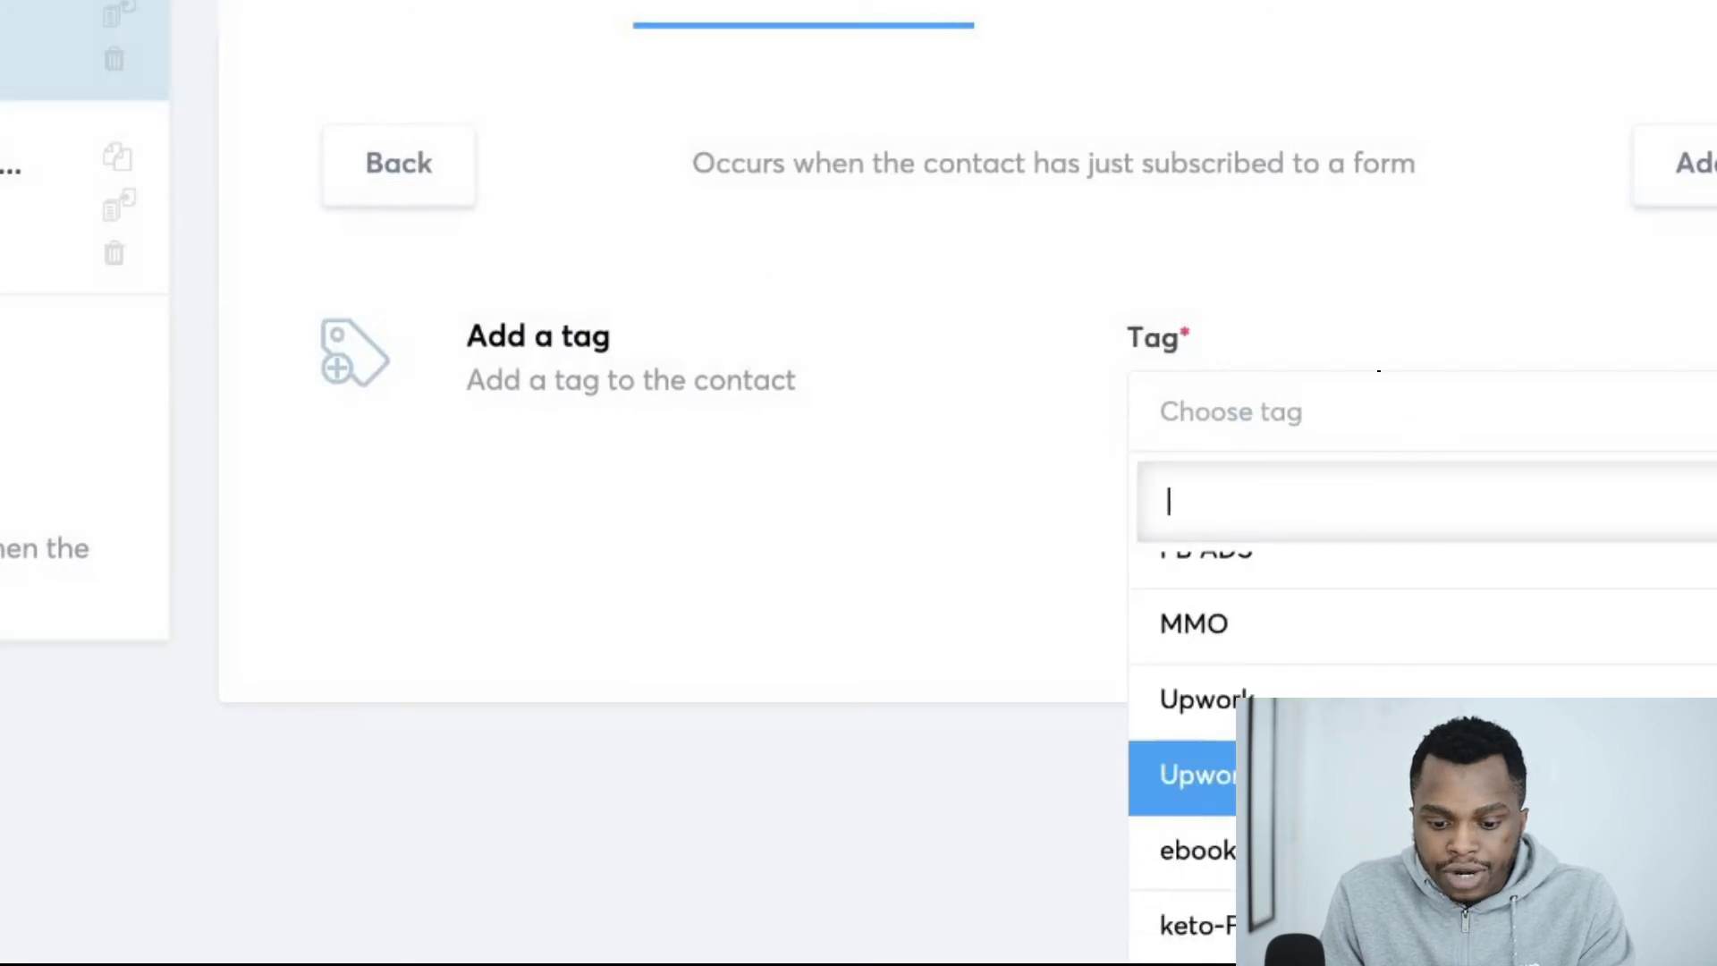
{"action": "key", "text": "Down"}
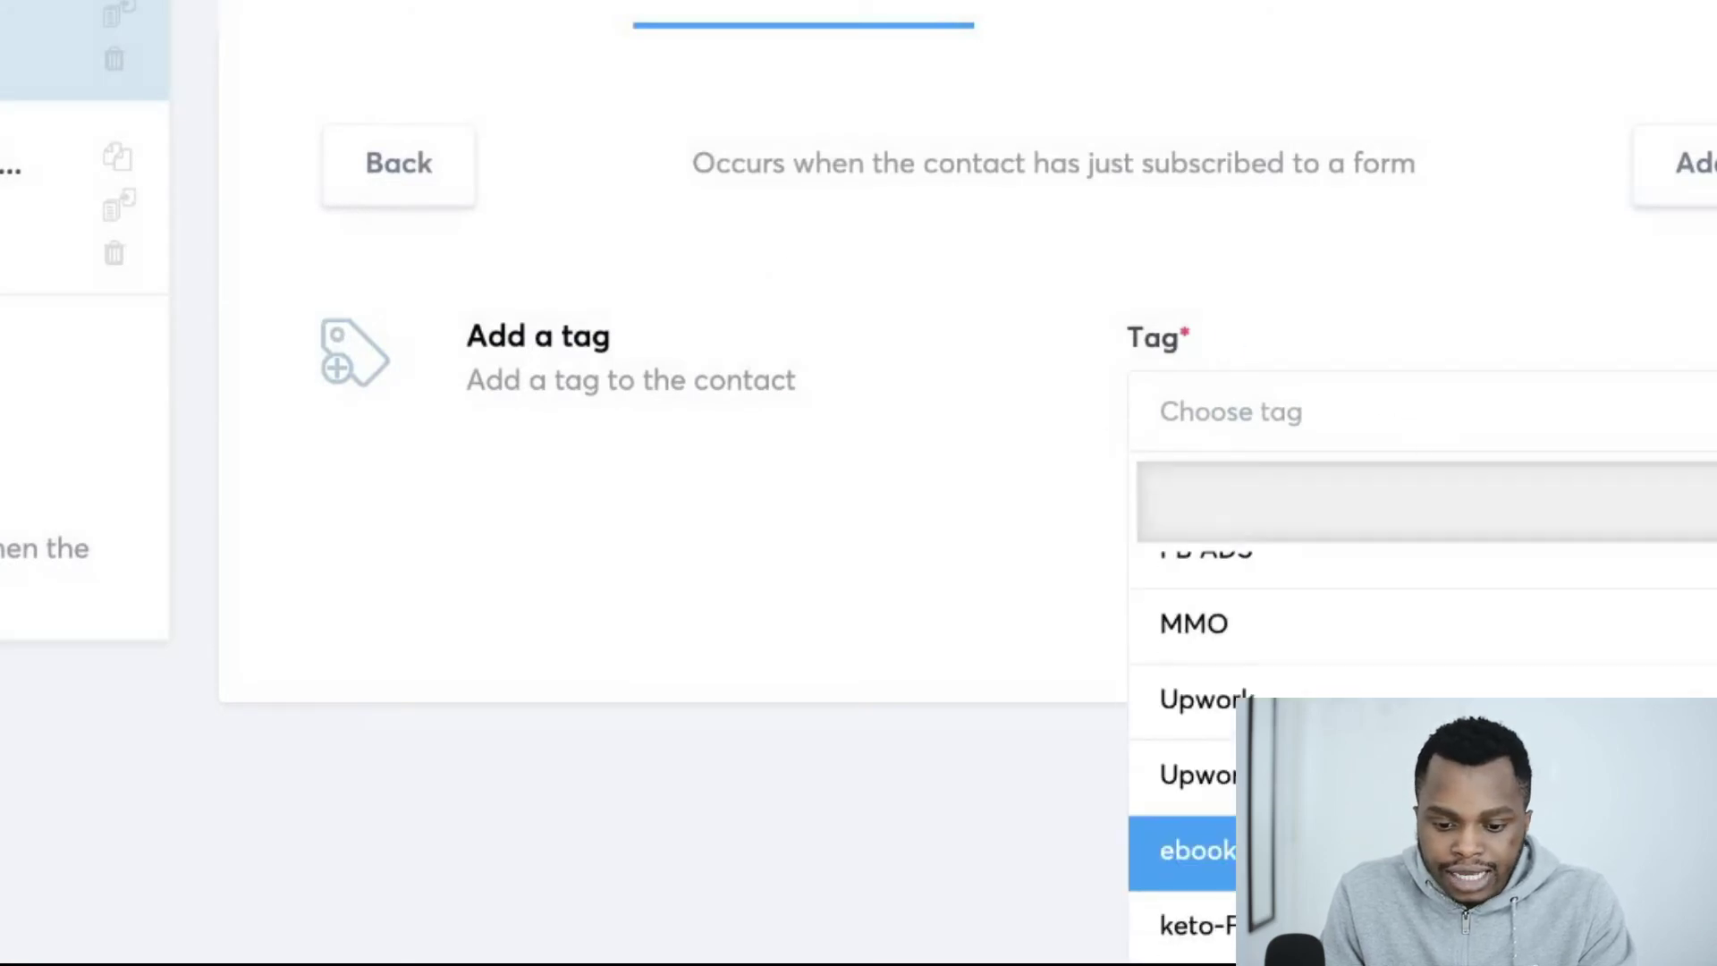
{"action": "key", "text": "Return"}
{"action": "left_click", "coordinate": [1682, 164]}
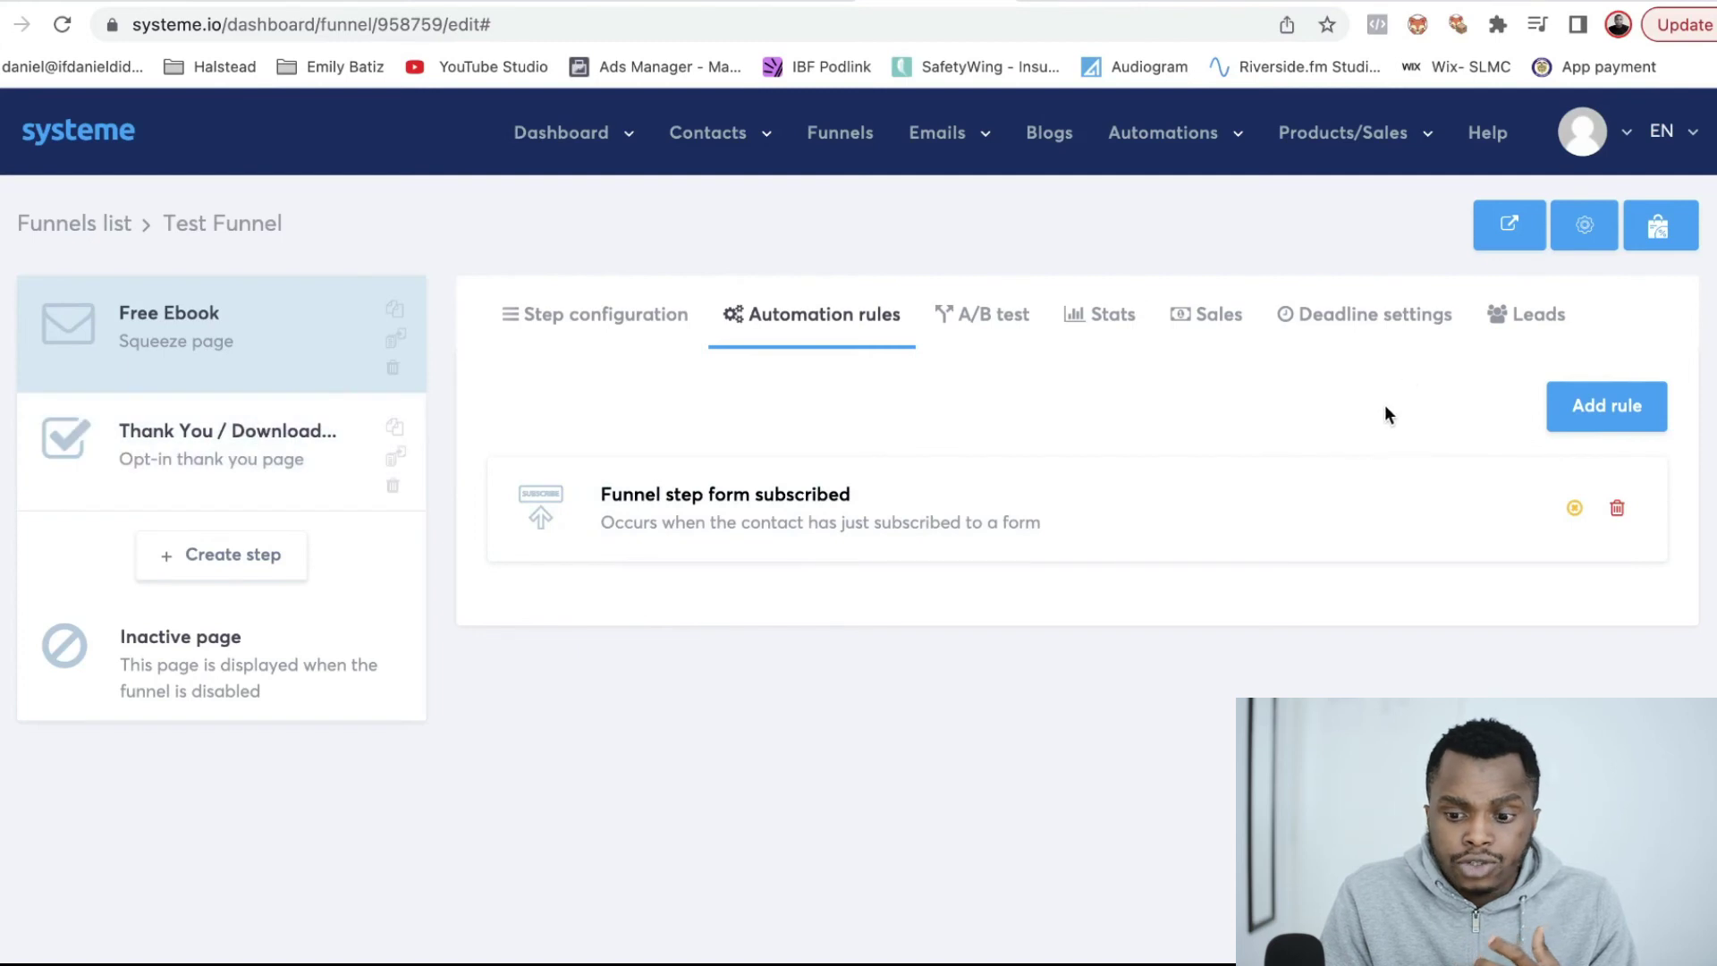
- Return to the Free Ebook squeeze step's settings to reach its live page
{"action": "left_click", "coordinate": [201, 358]}
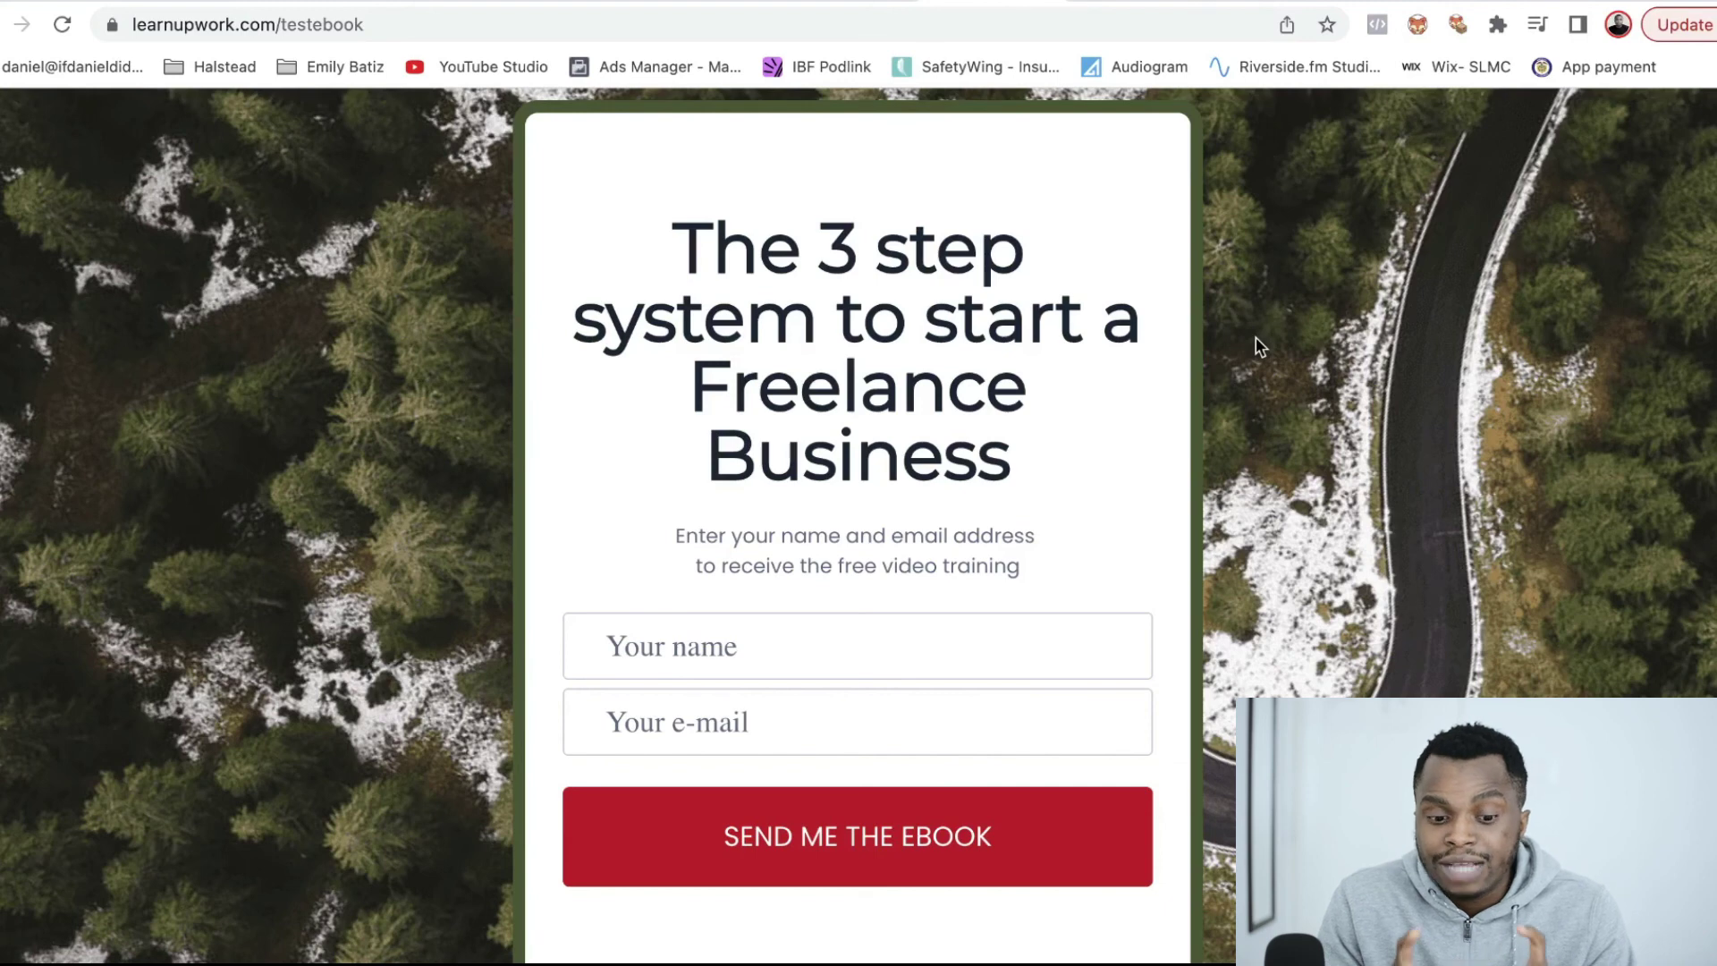
- Put the cursor in the Your name field of the live squeeze page
{"action": "left_click", "coordinate": [745, 648]}
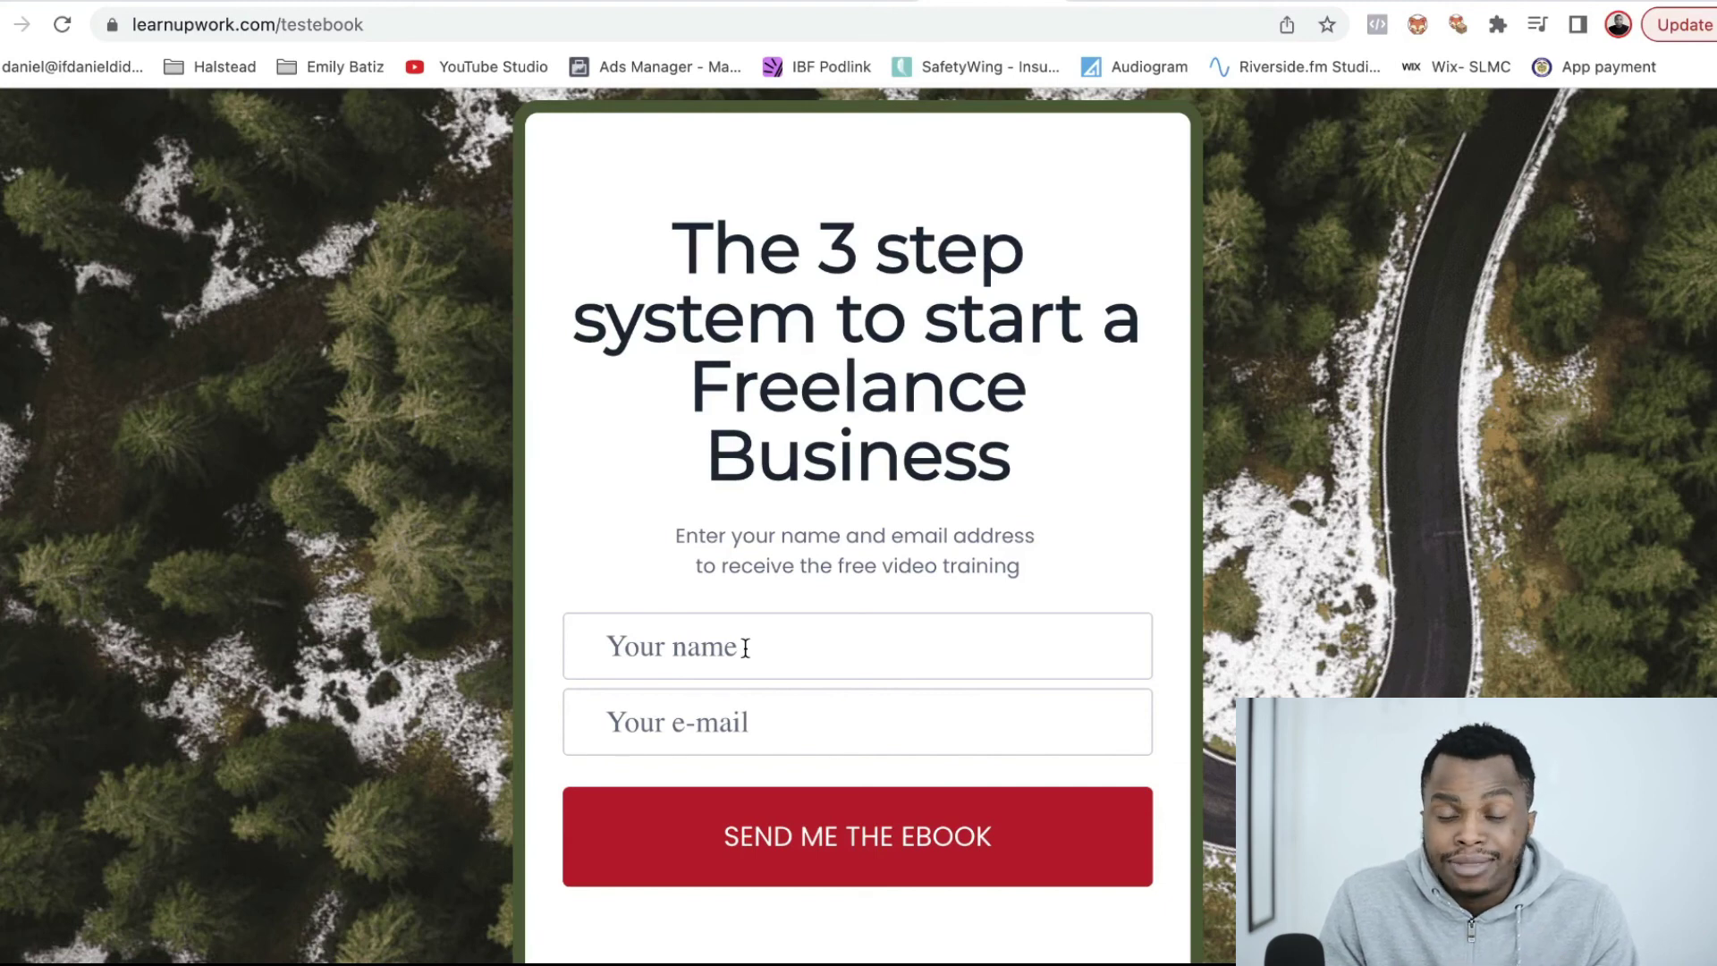